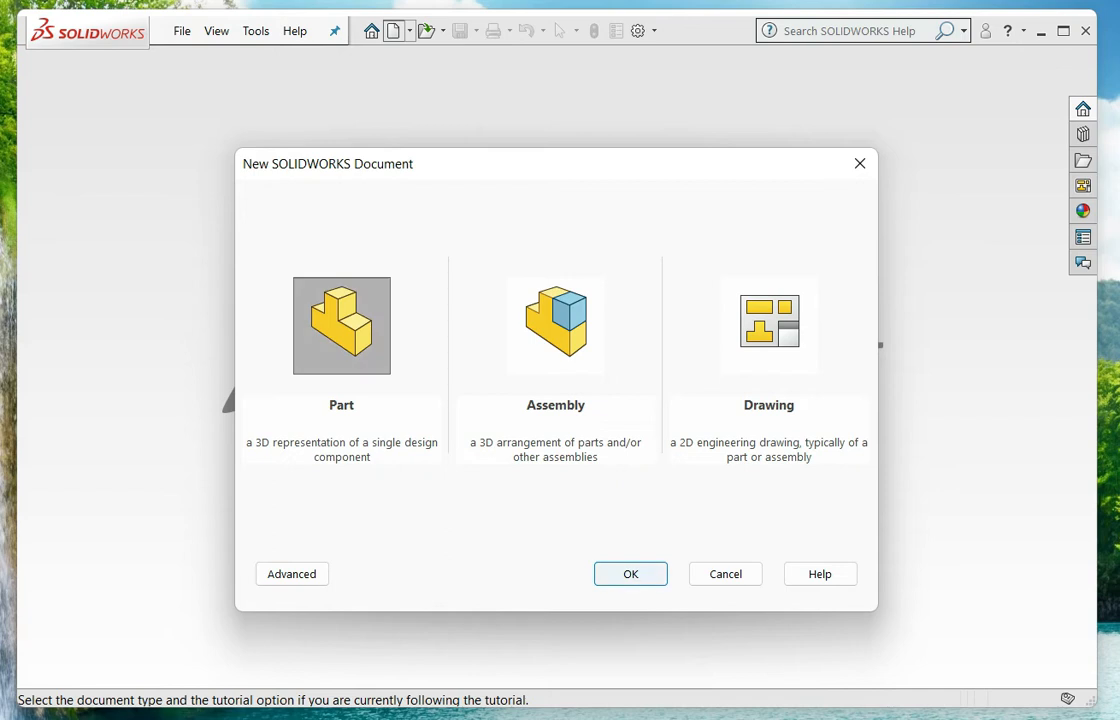
- Create a new part document and choose the MMGS (millimeter, gram, second) unit system
left_click(631, 574)
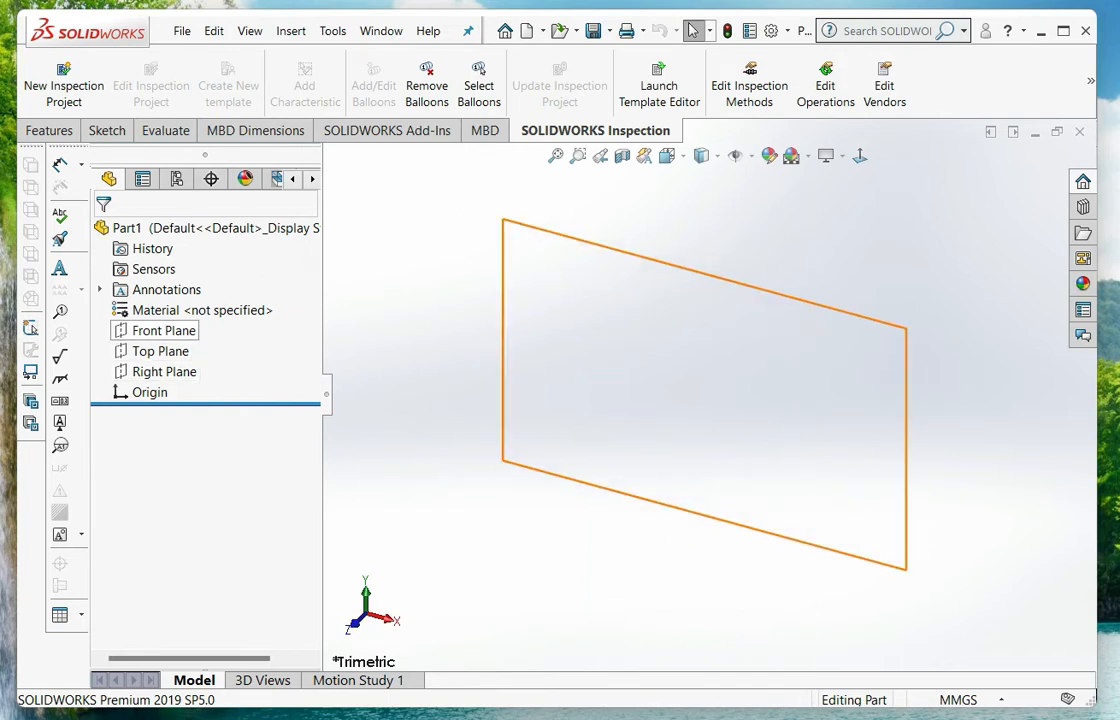
left_click(164, 330)
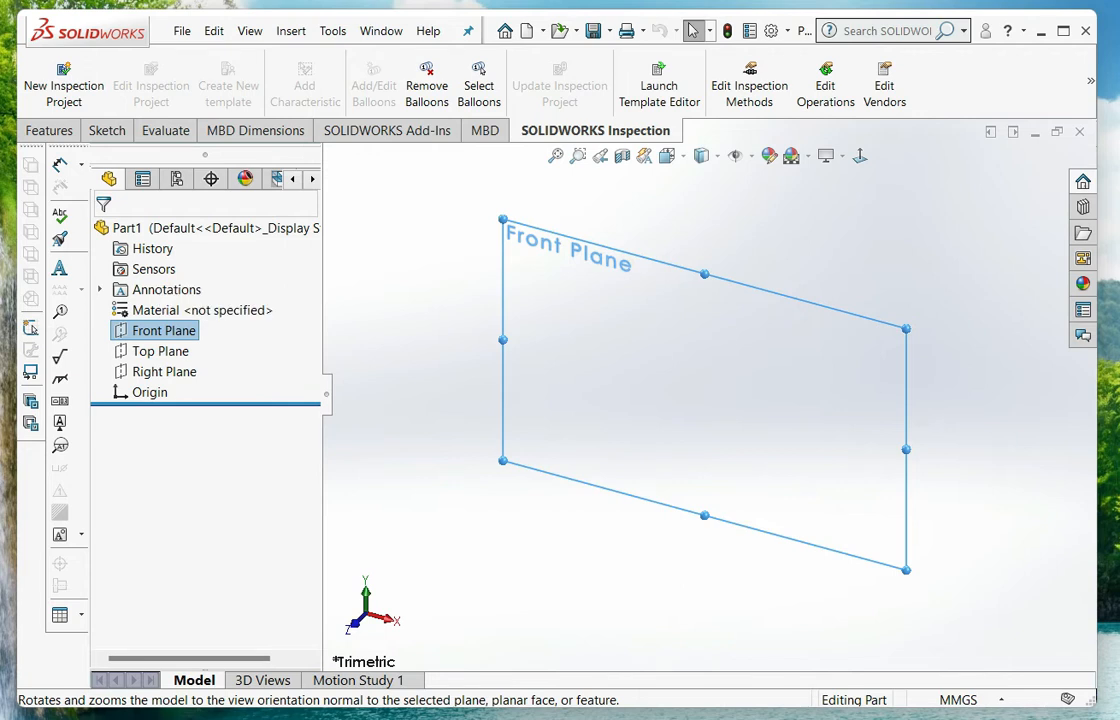
key("Escape")
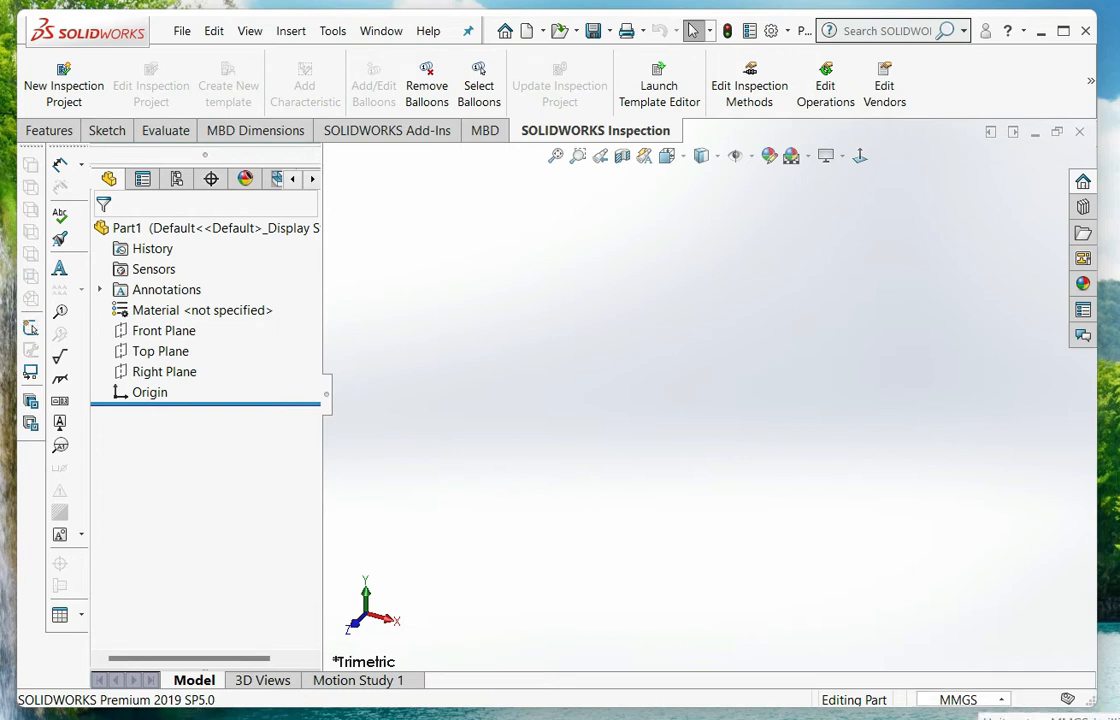
left_click(965, 699)
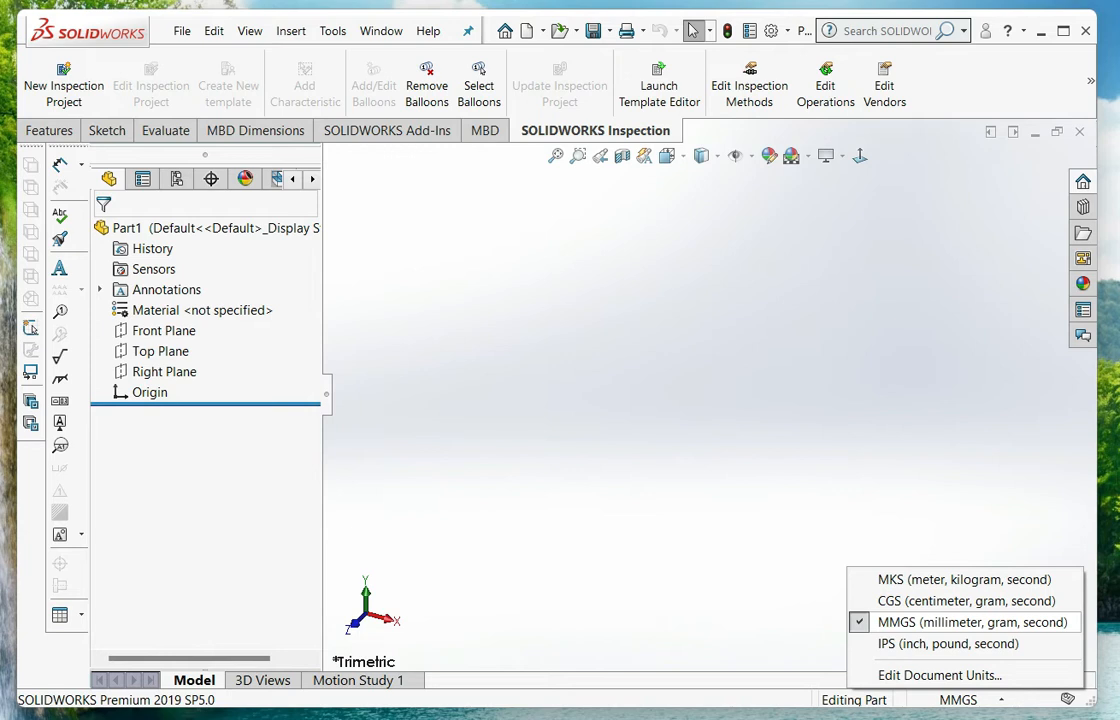
left_click(972, 622)
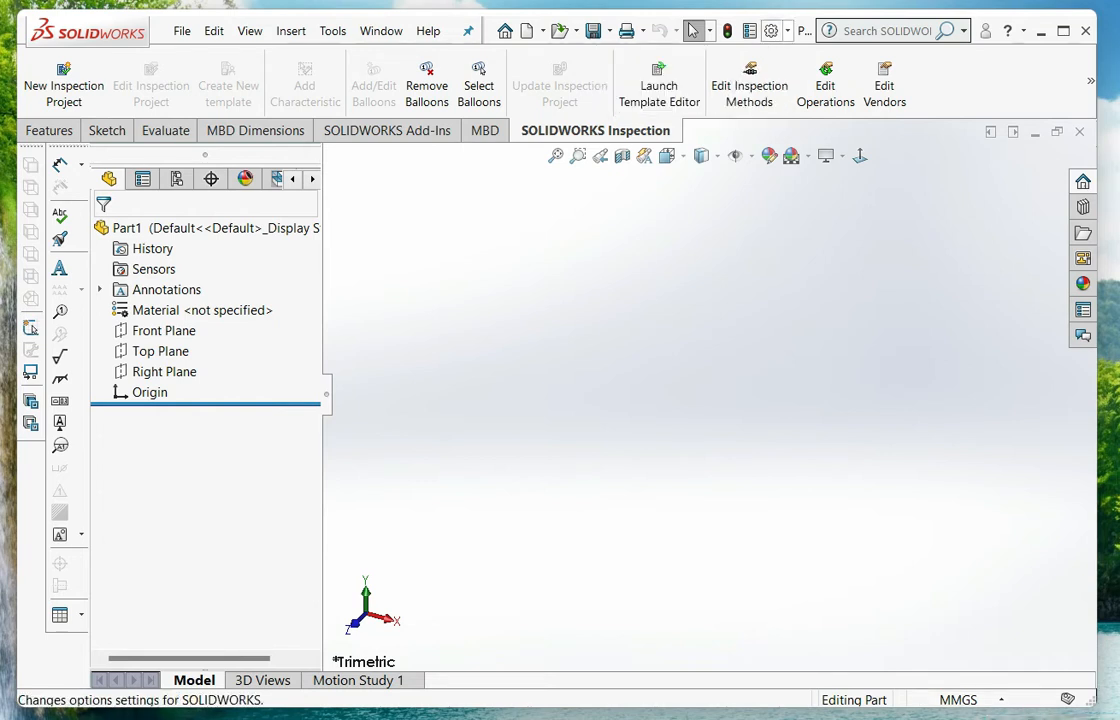
- Examine the unit settings in the document properties, including the available dual dimension length units, and close the options
left_click(787, 31)
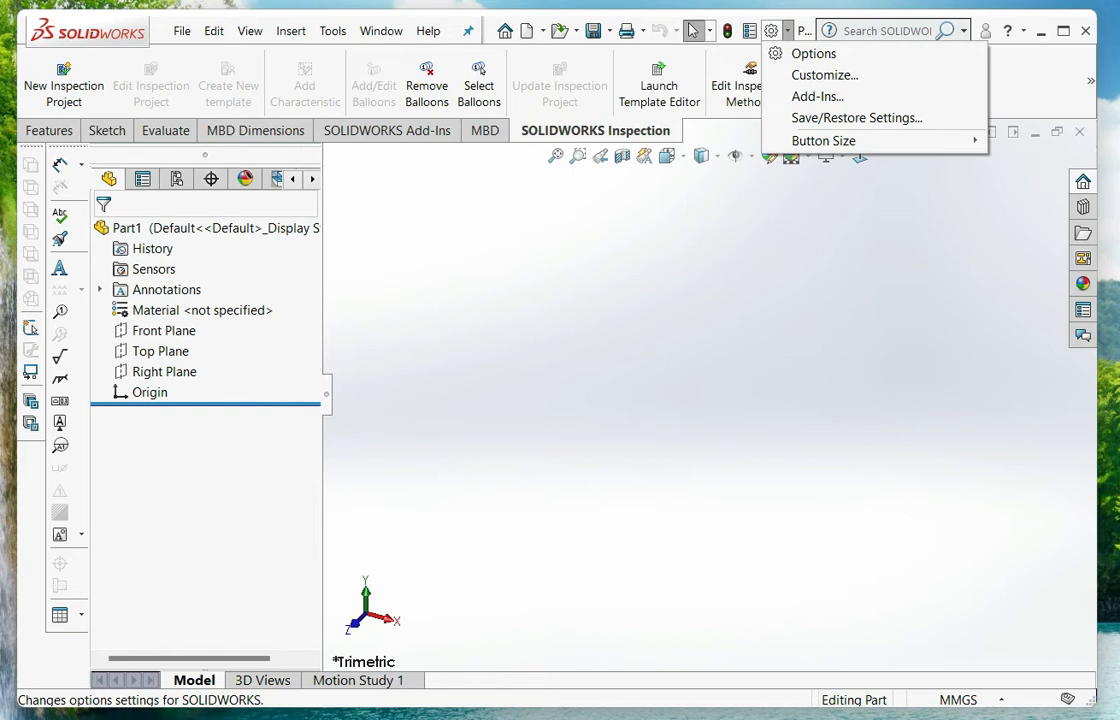
left_click(812, 53)
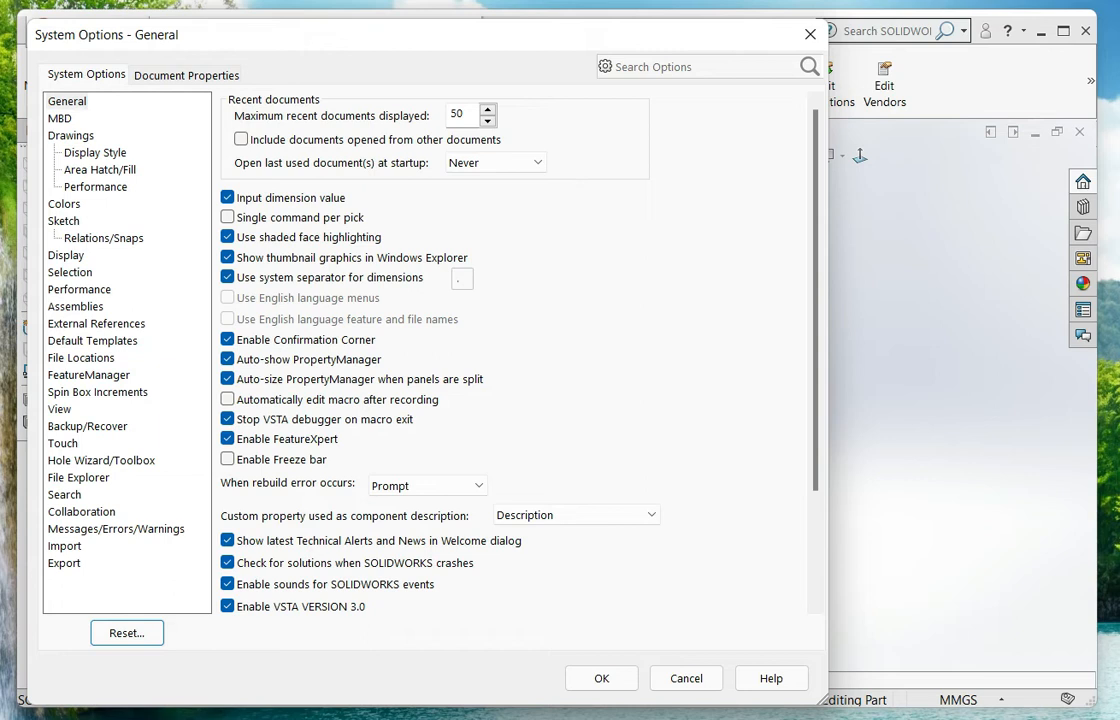
left_click(187, 75)
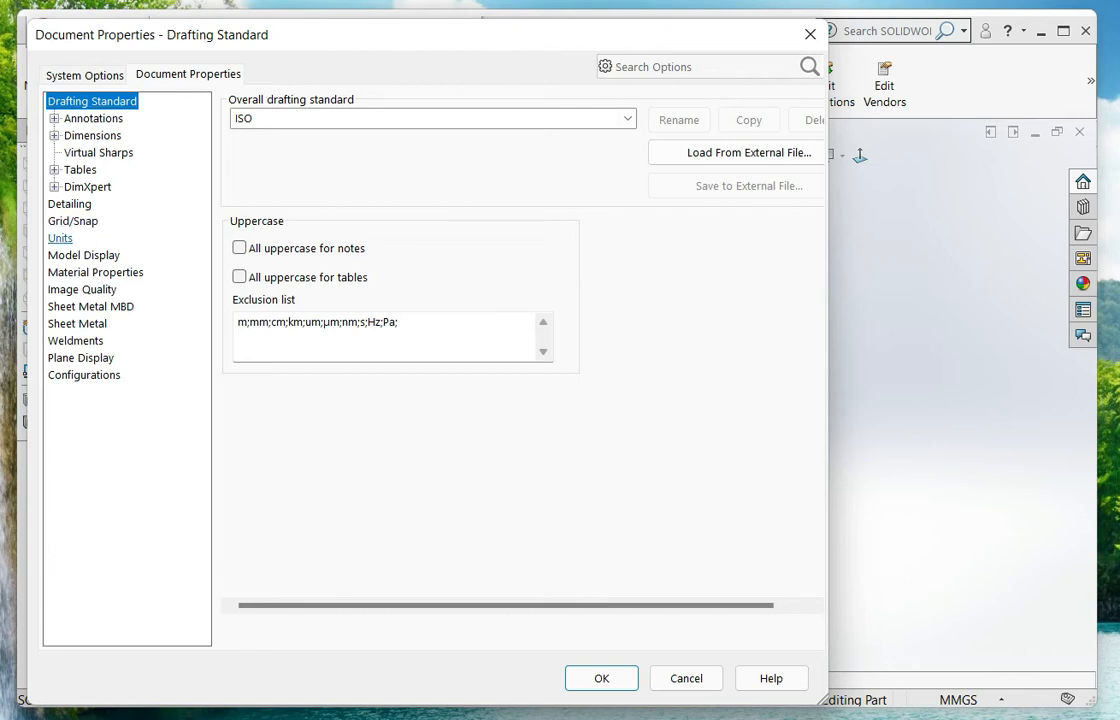
left_click(60, 238)
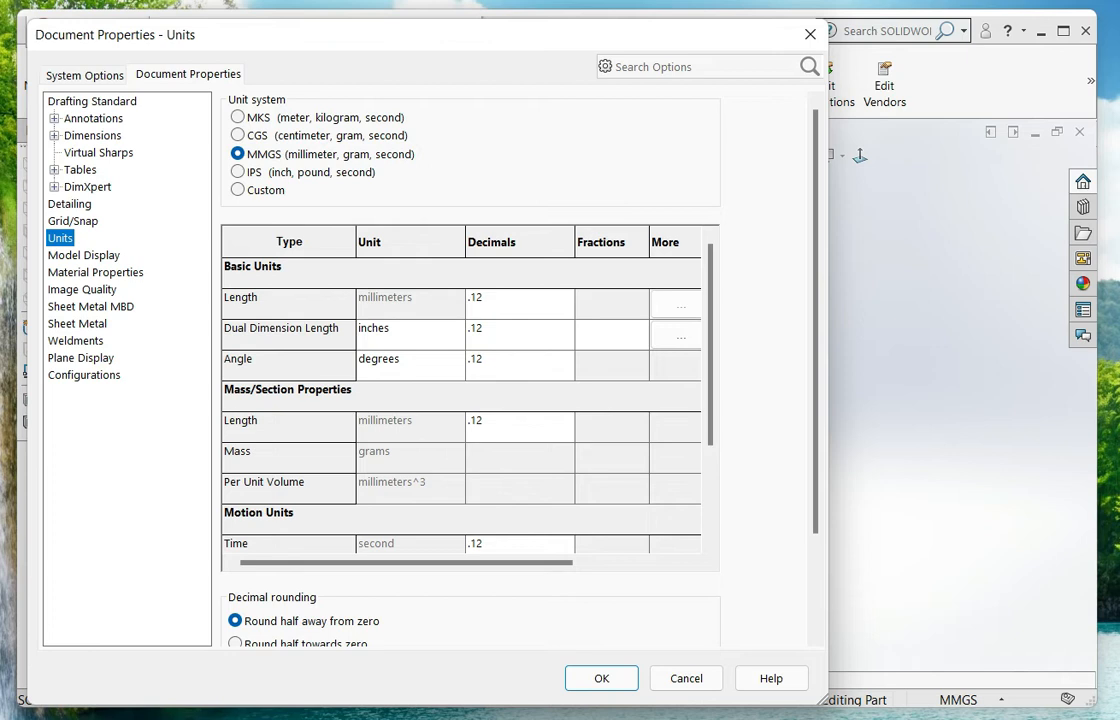
left_click(410, 328)
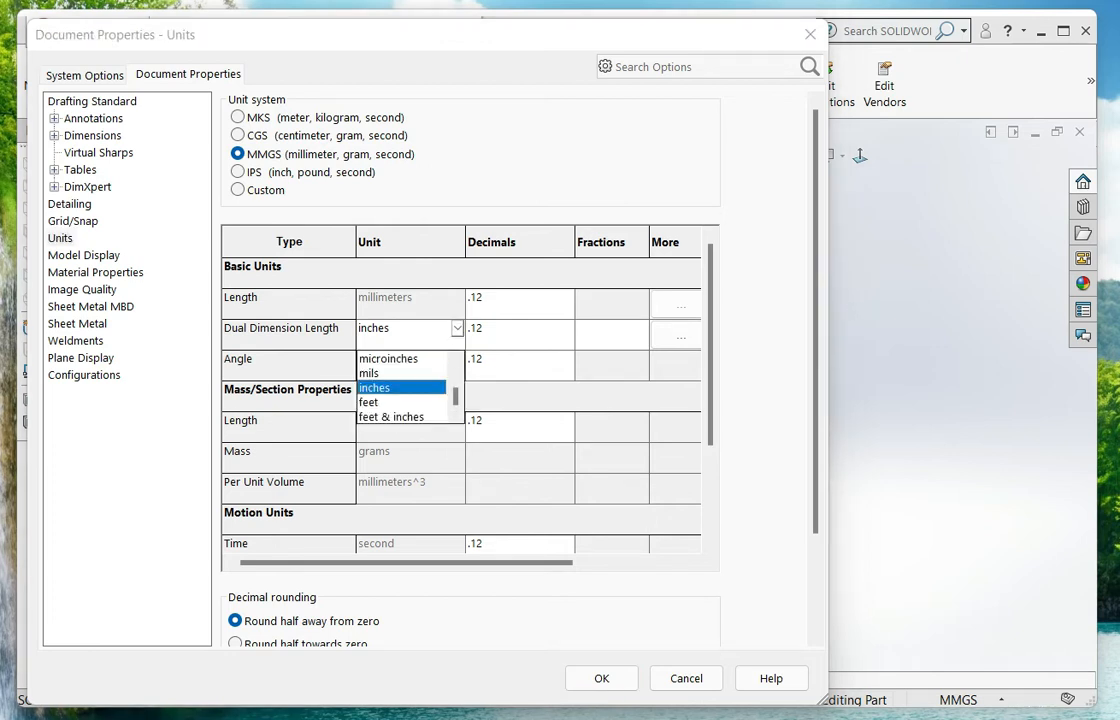
key("Return")
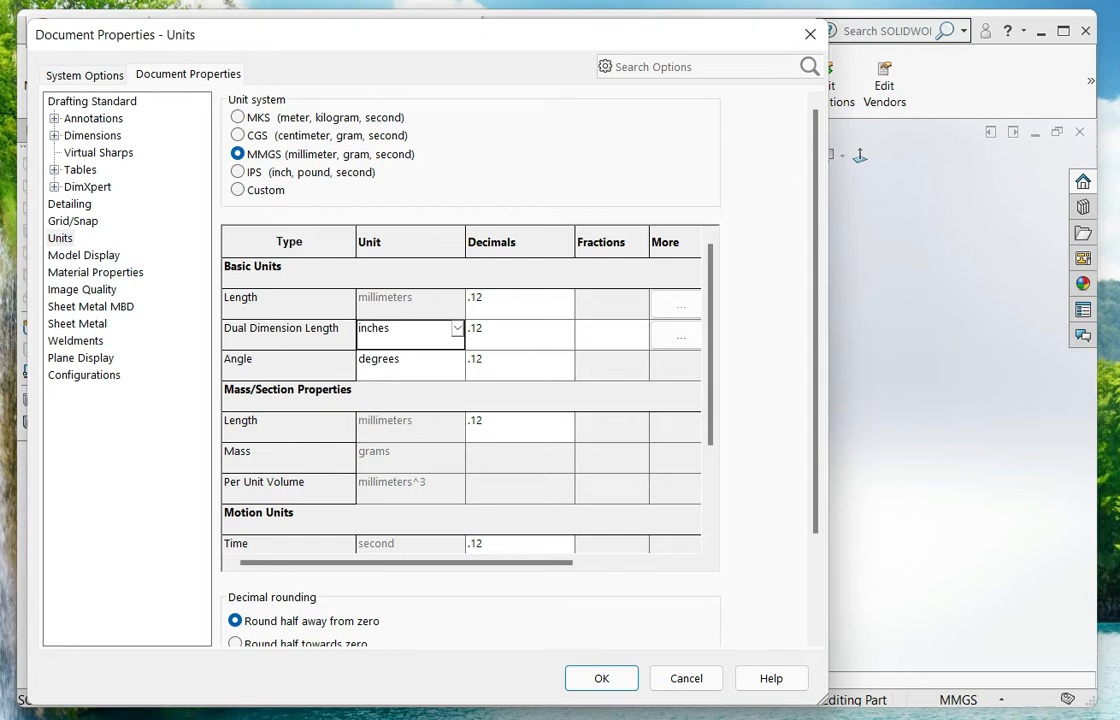
left_click(810, 34)
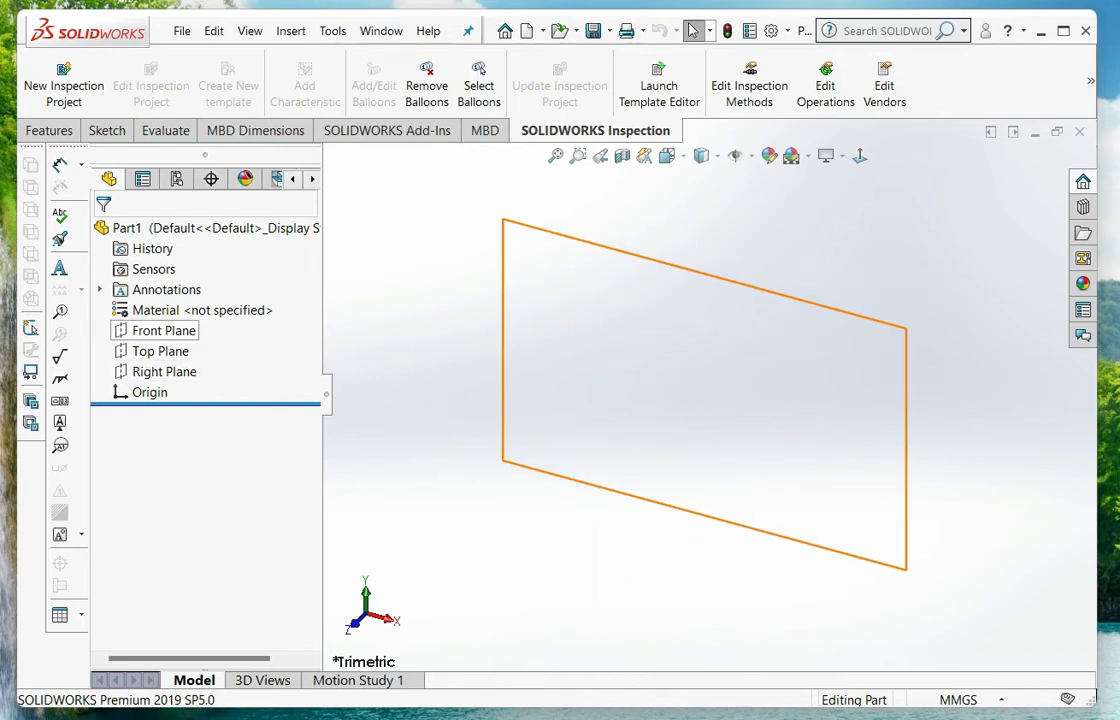
- Start a new sketch on the Front Plane
left_click(155, 331)
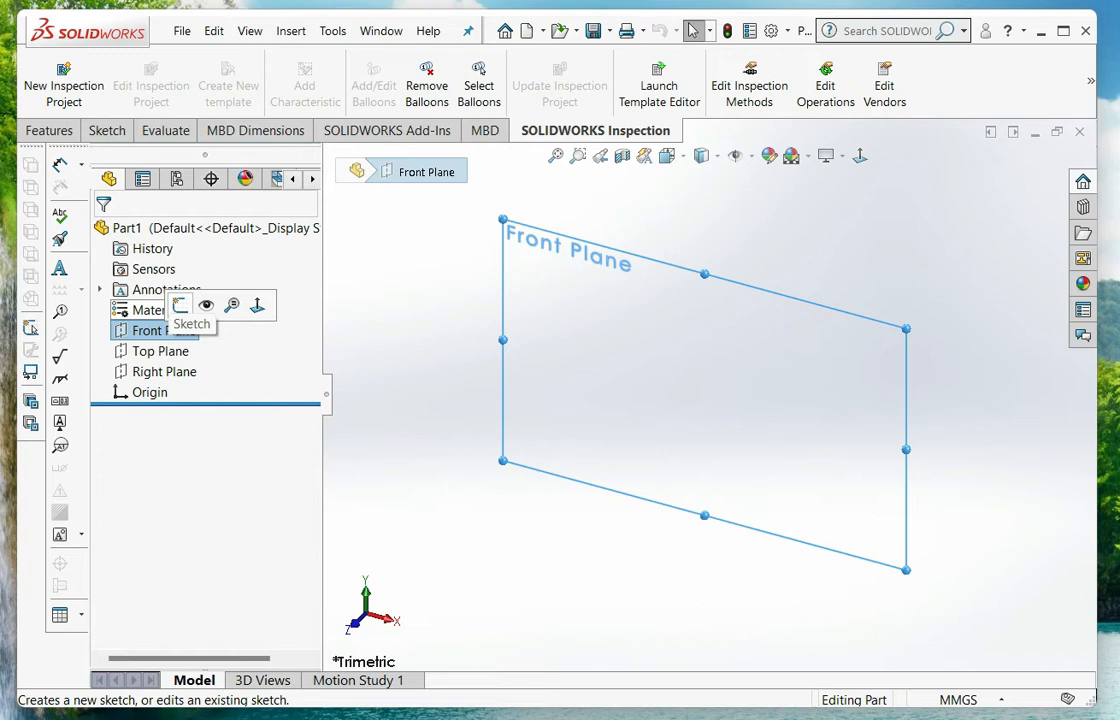
left_click(180, 305)
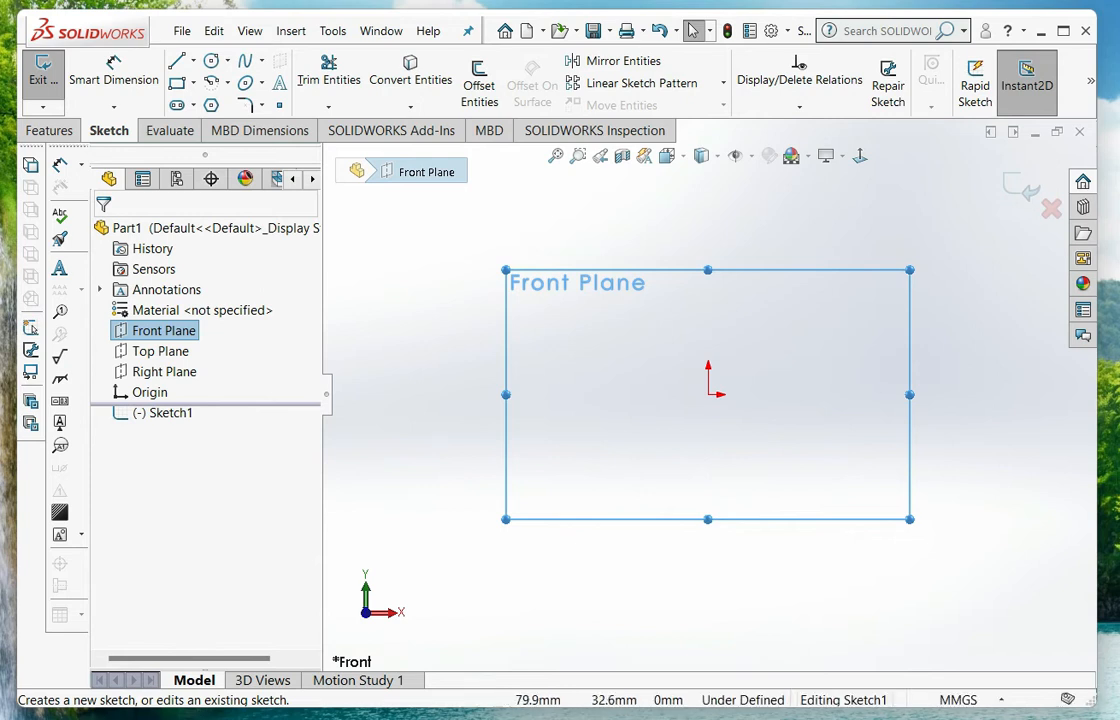
scroll(944, 294, "down", 2)
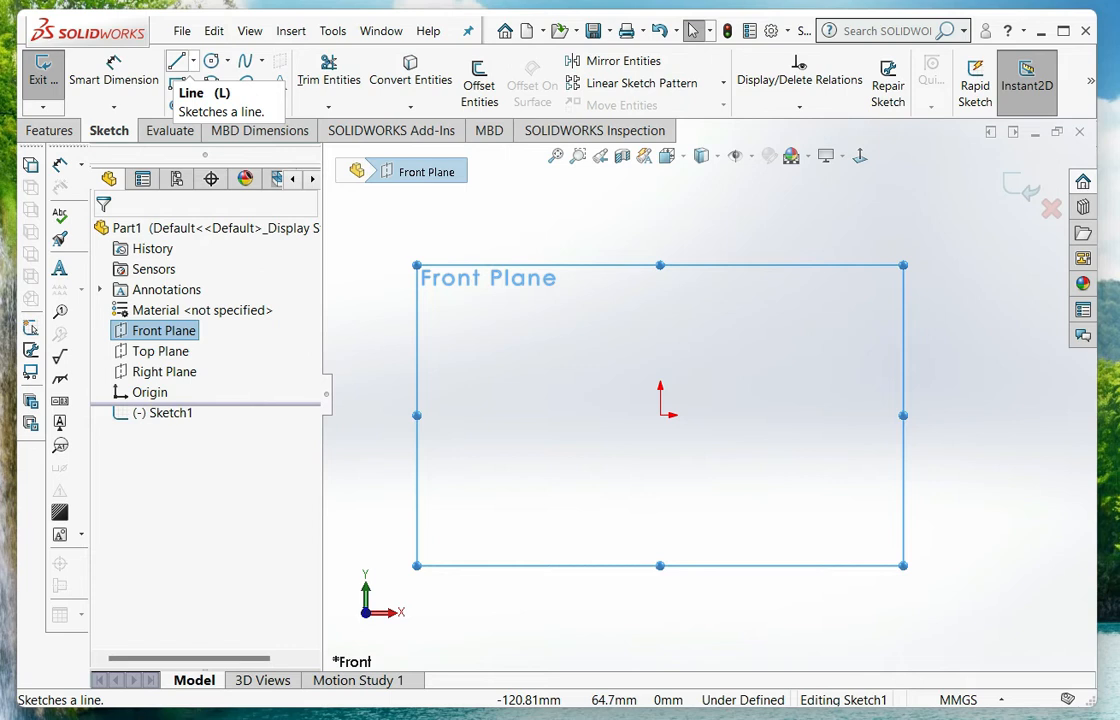
- Sketch an open zigzag chain of seven connected lines above and to the left of the origin, and end the Line tool
left_click(193, 61)
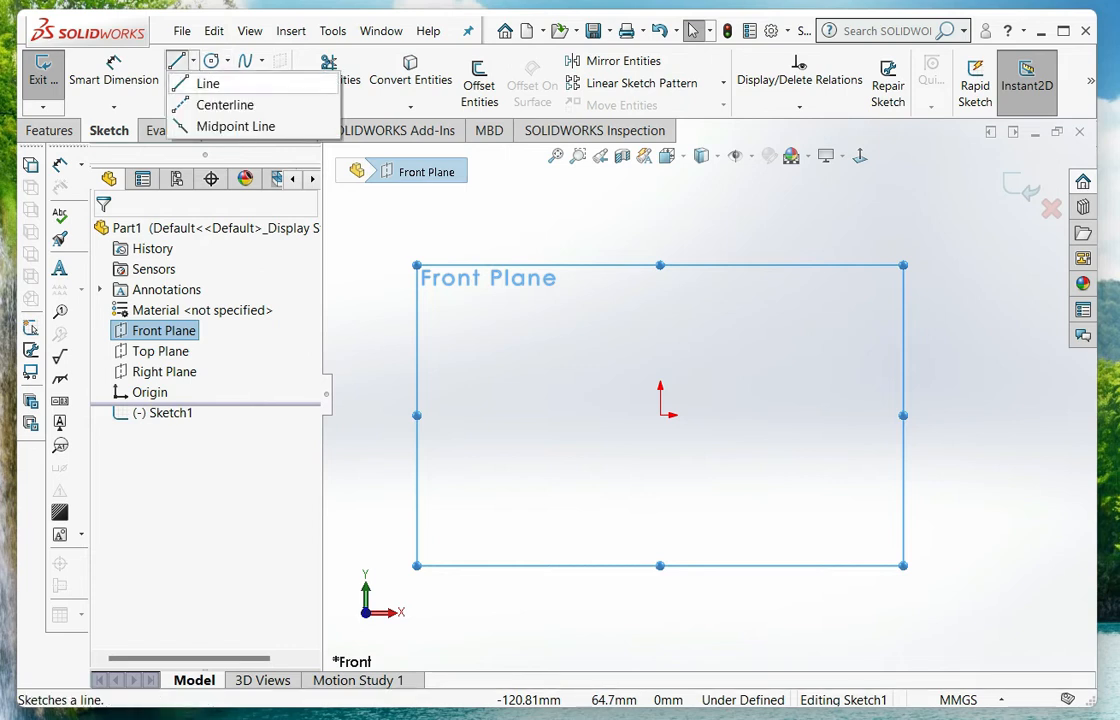
left_click(207, 83)
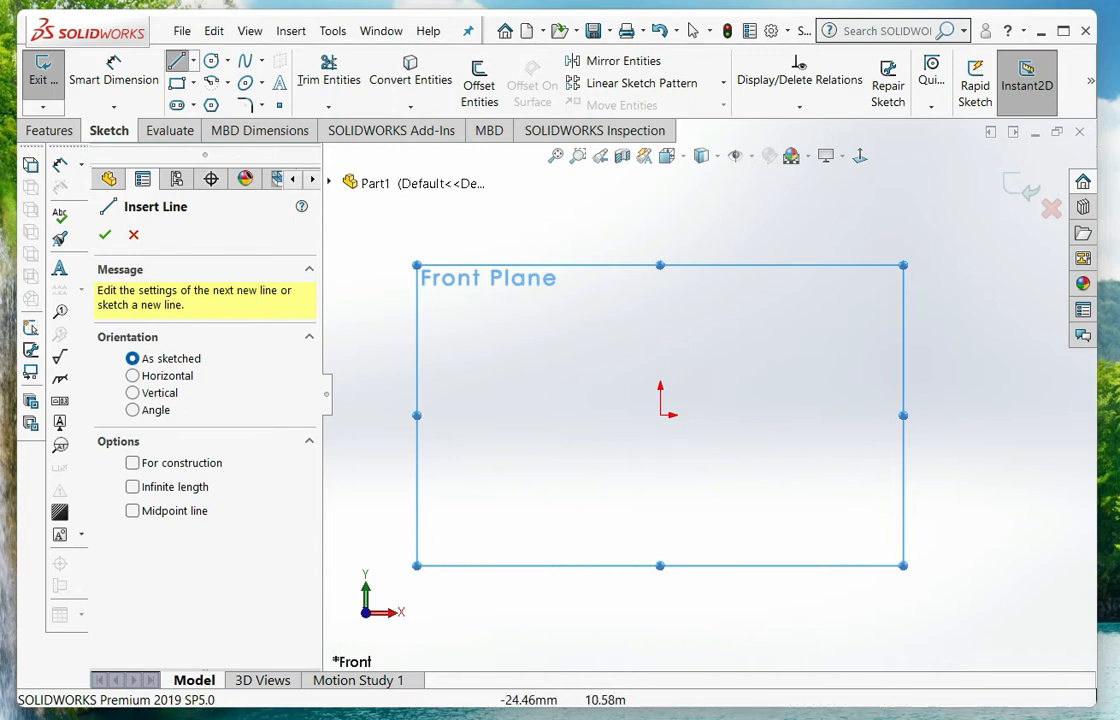
left_click(580, 390)
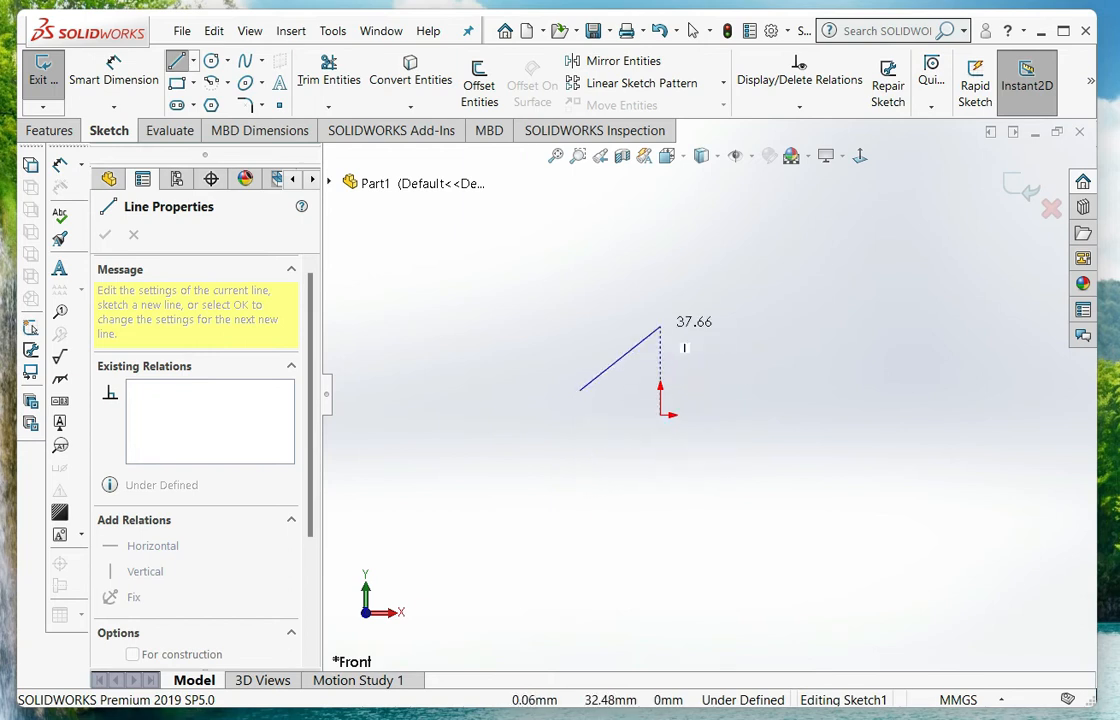
left_click(465, 352)
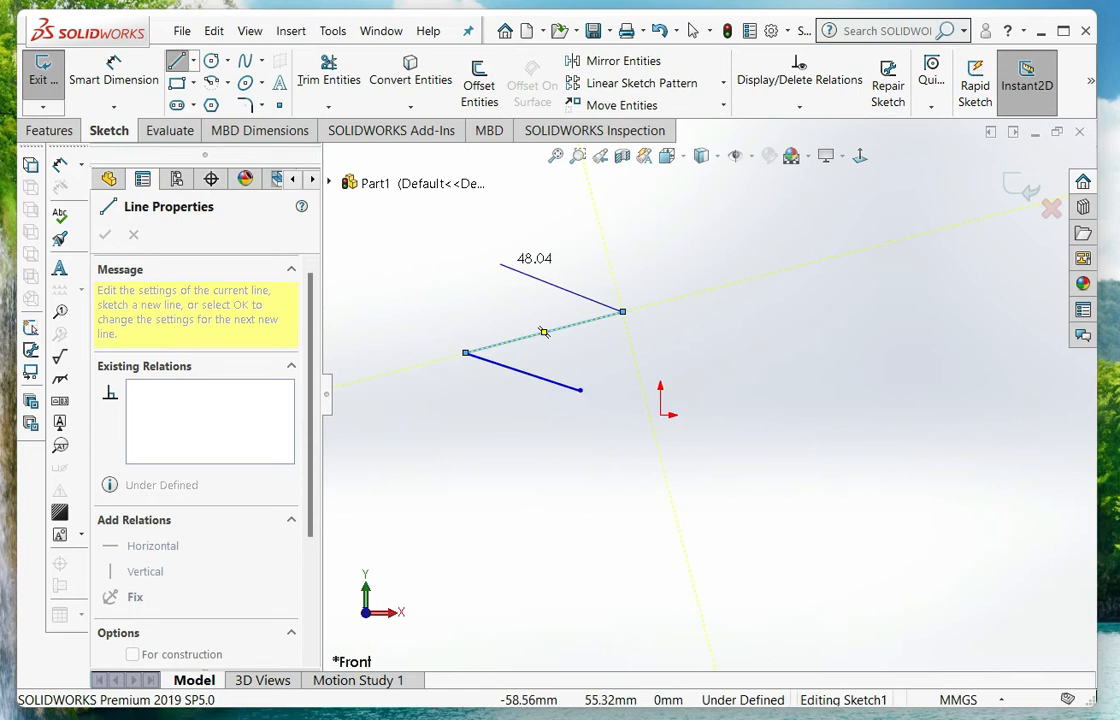
left_click(622, 312)
left_click(493, 270)
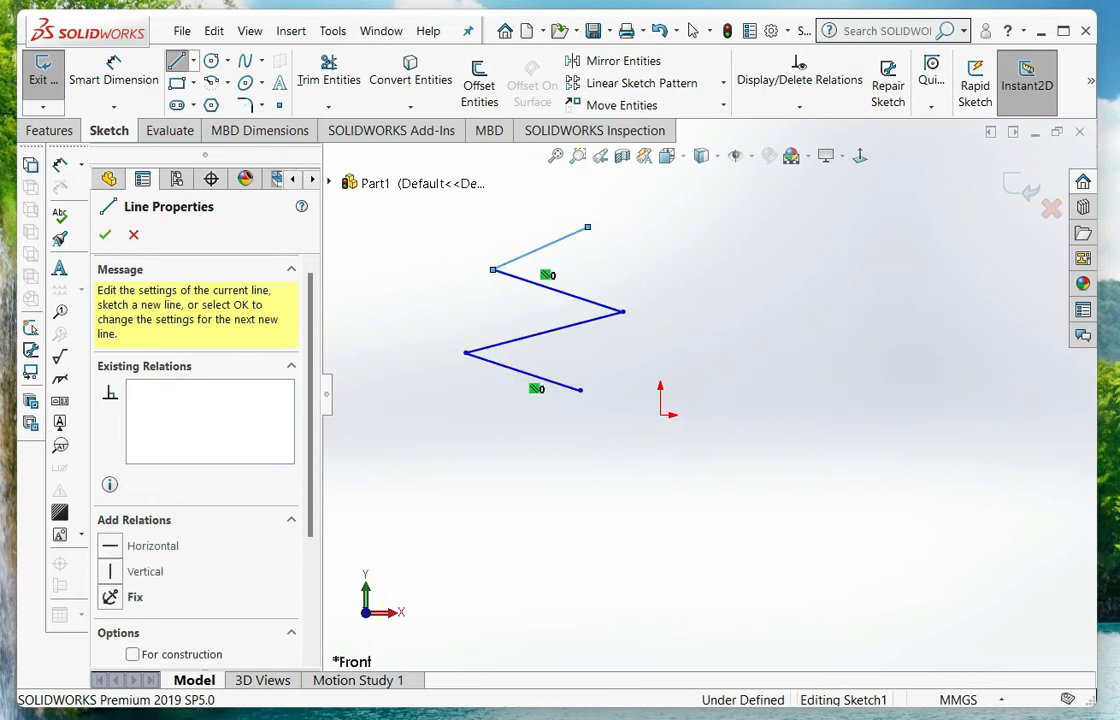
left_click(587, 228)
left_click(484, 319)
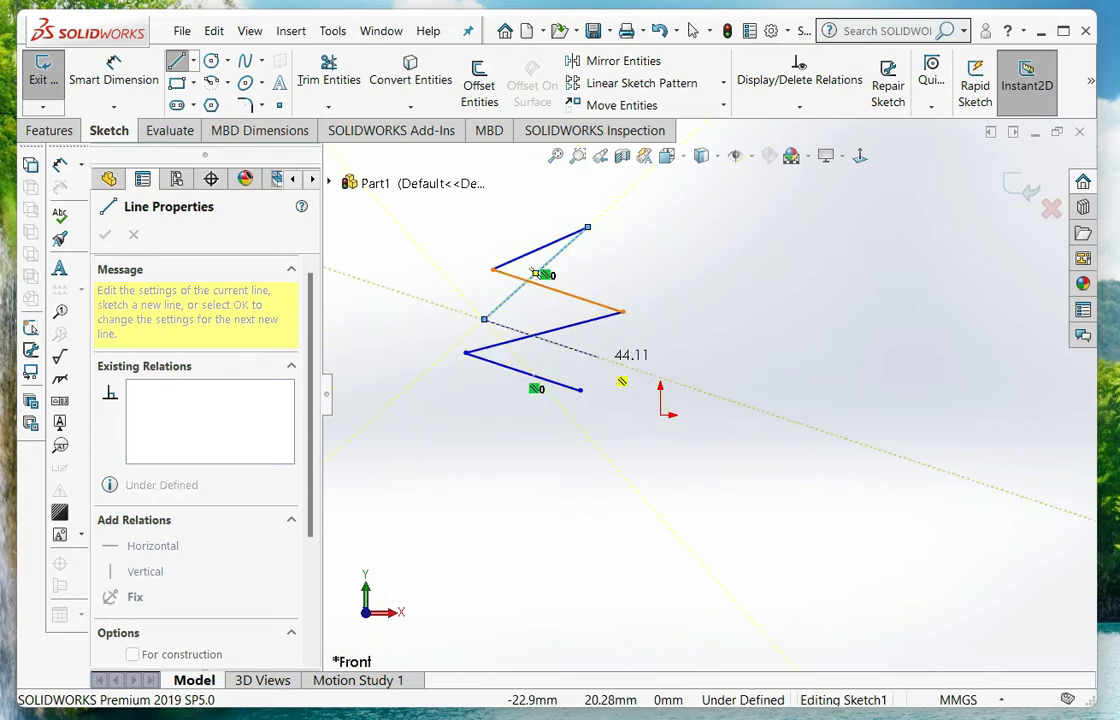
left_click(597, 356)
left_click(622, 240)
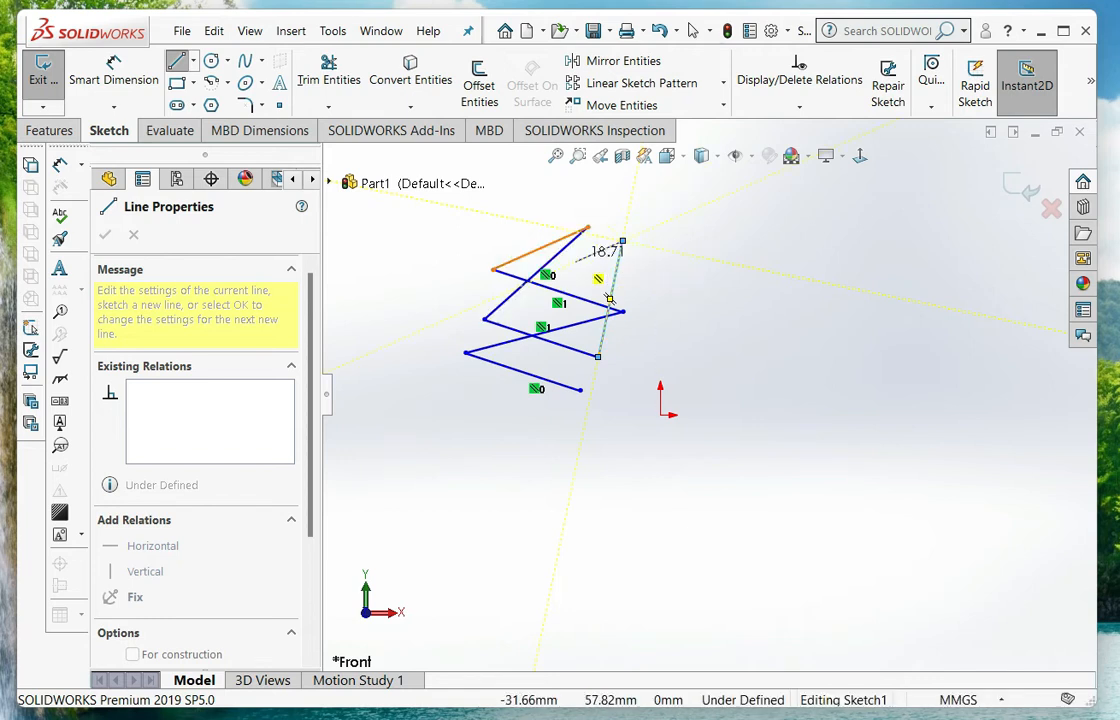
right_click(659, 241)
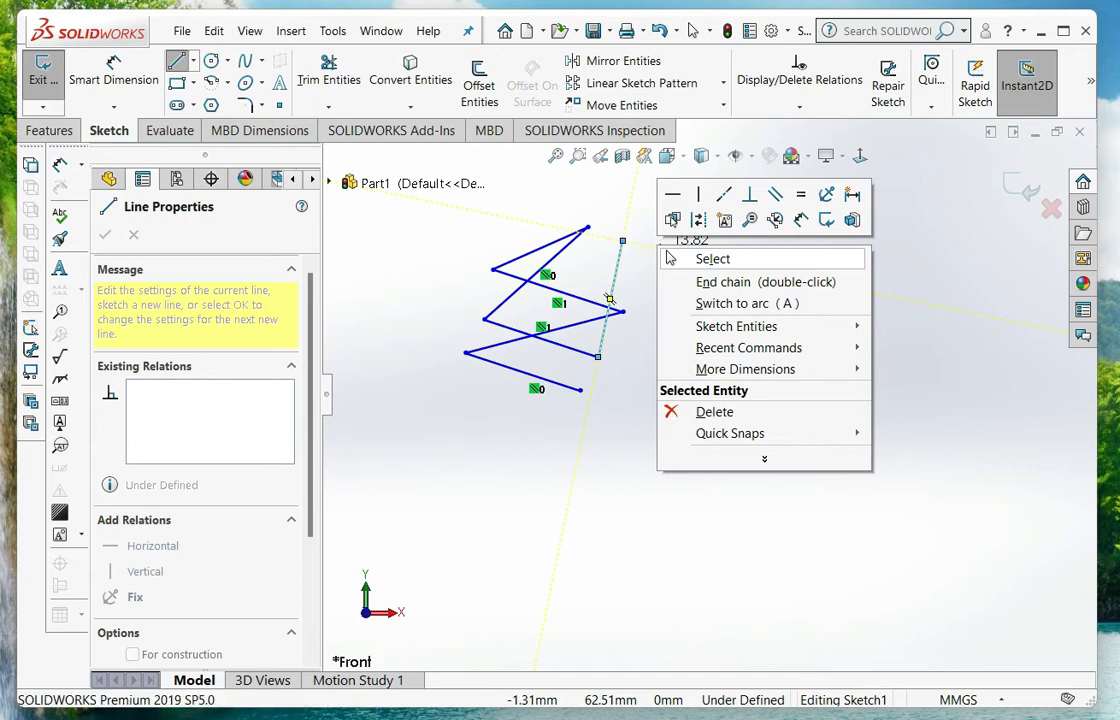
left_click(668, 258)
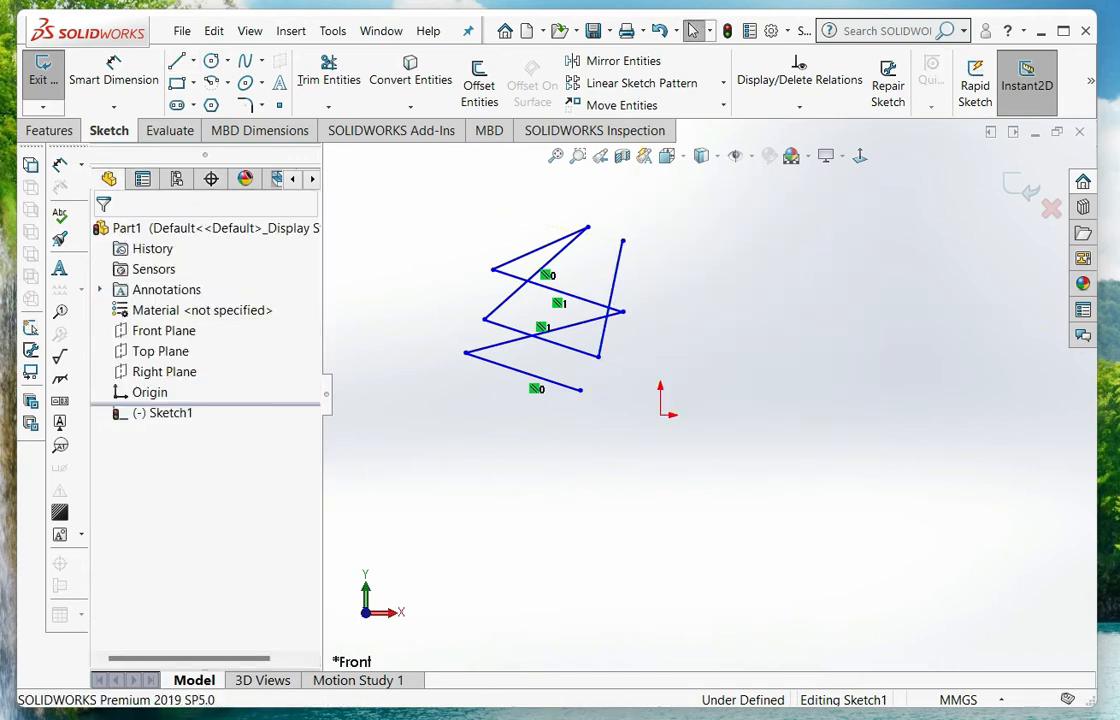
right_click(643, 250)
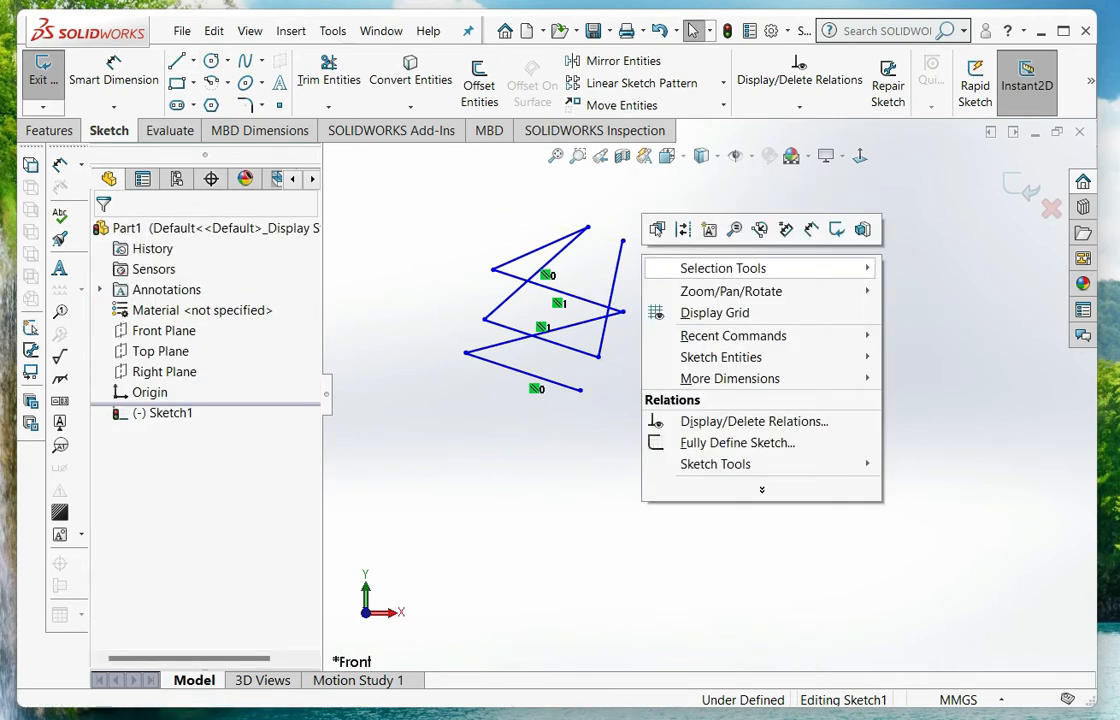
left_click(575, 291)
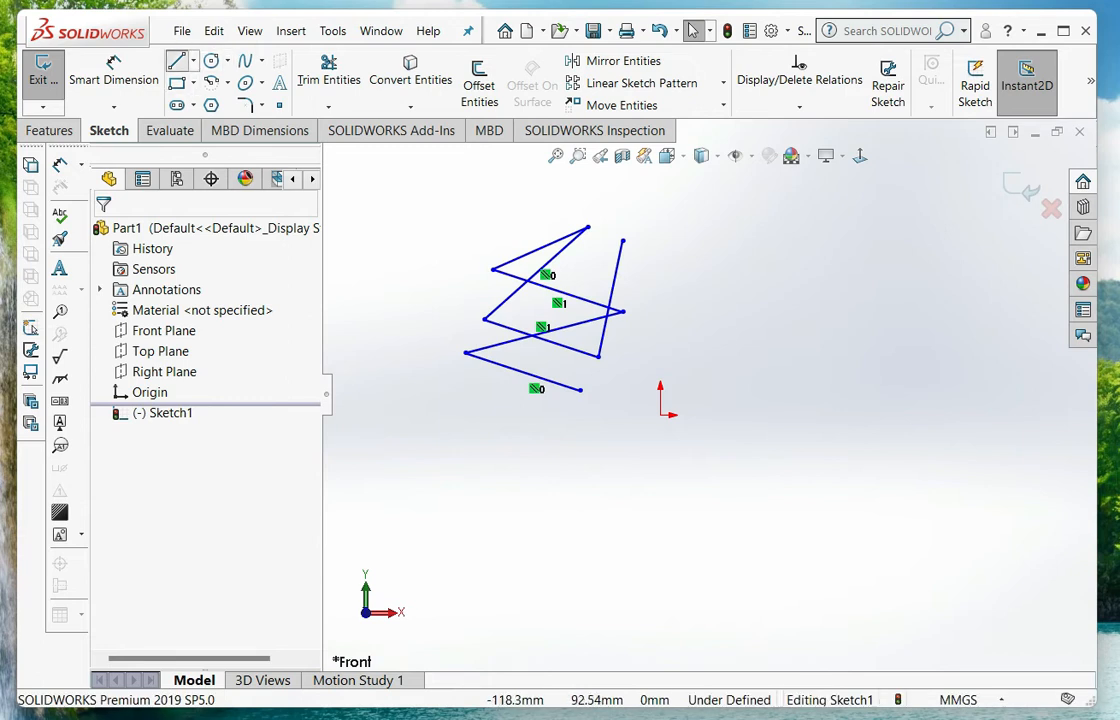
- Sketch five separate lines above and to the right of the origin with the Line tool's orientation set to Horizontal
left_click(177, 61)
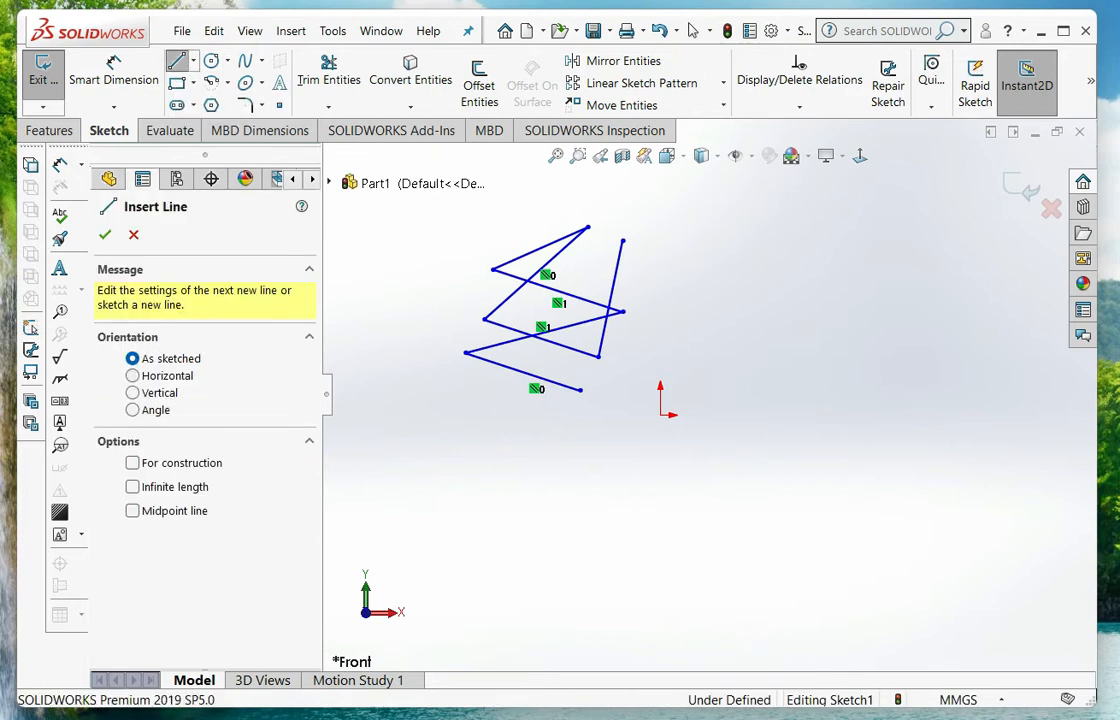
left_click(133, 375)
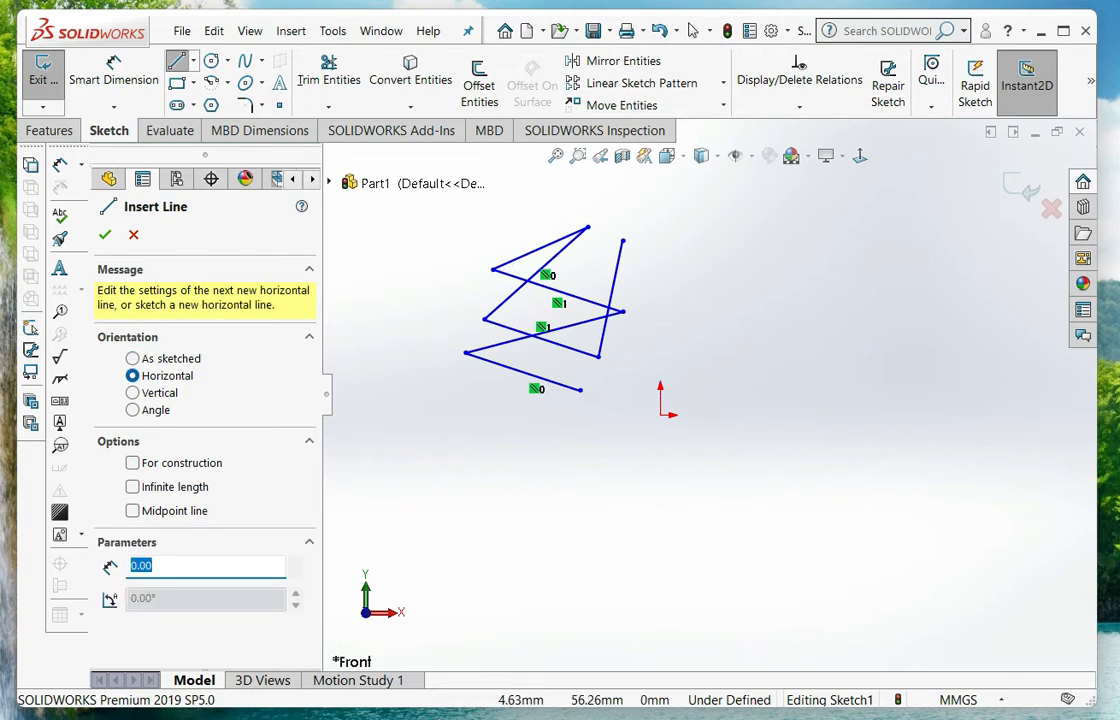
left_click(673, 261)
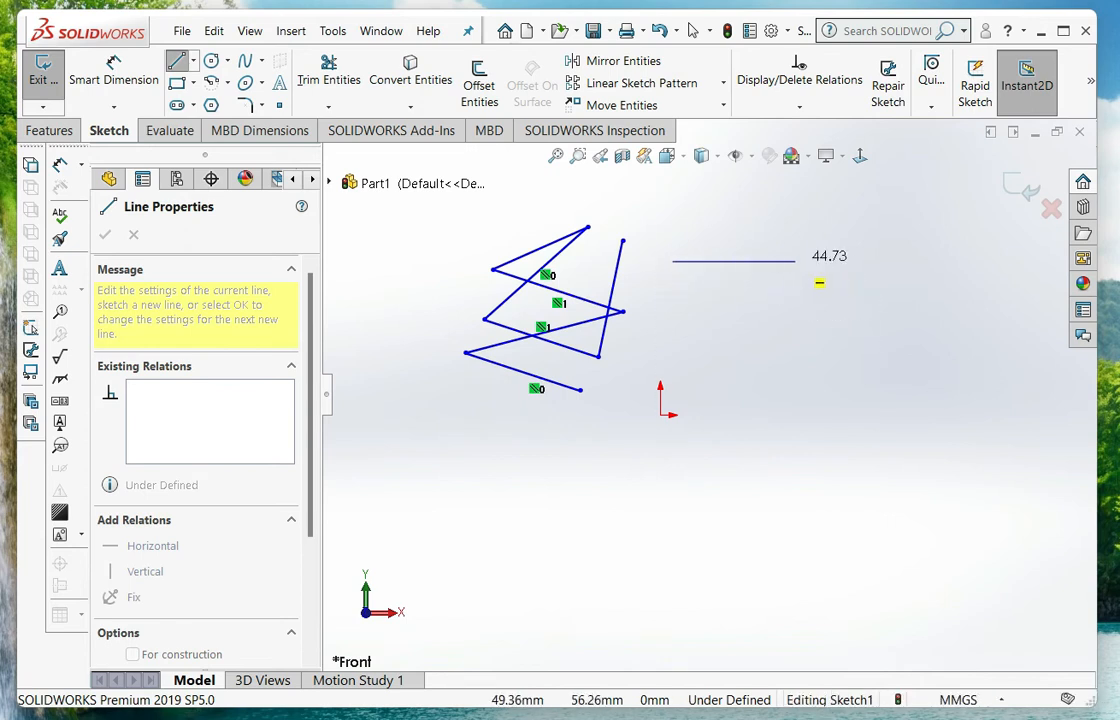
left_click(854, 261)
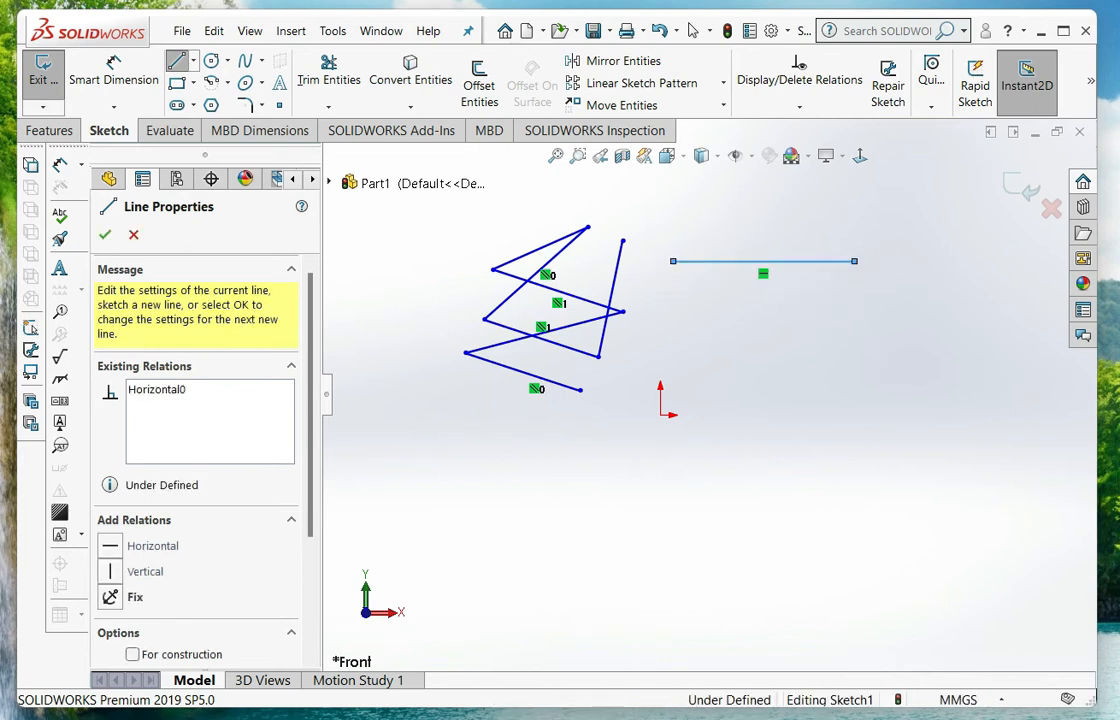
left_click(755, 342)
left_click(854, 342)
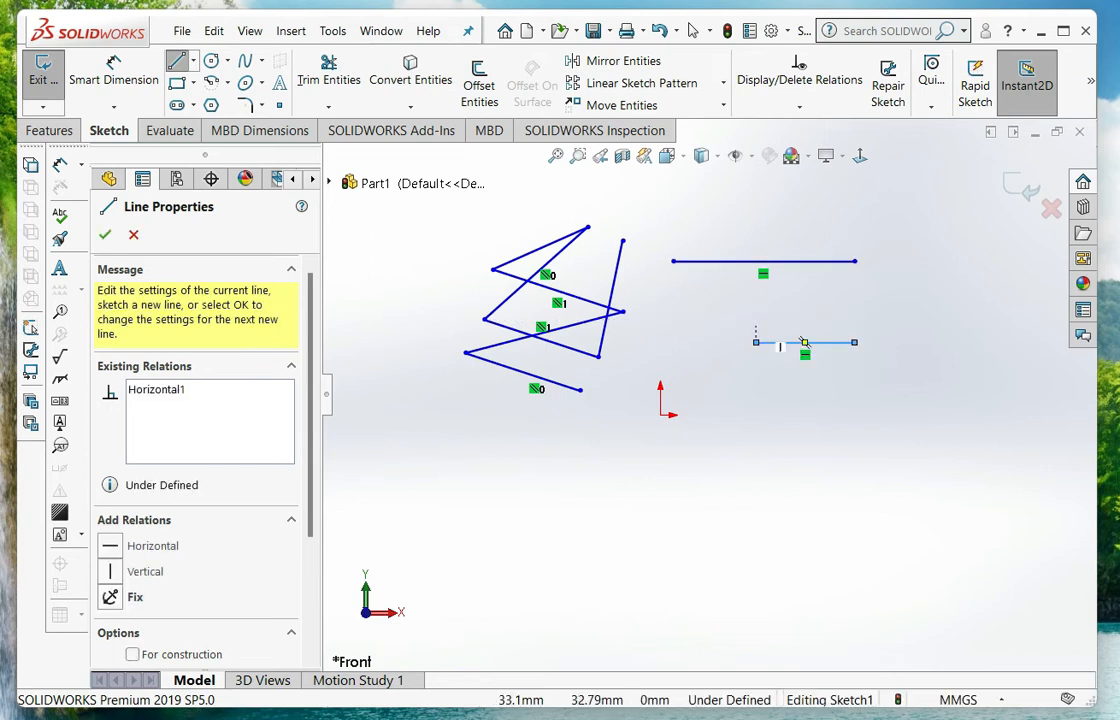
left_click(708, 312)
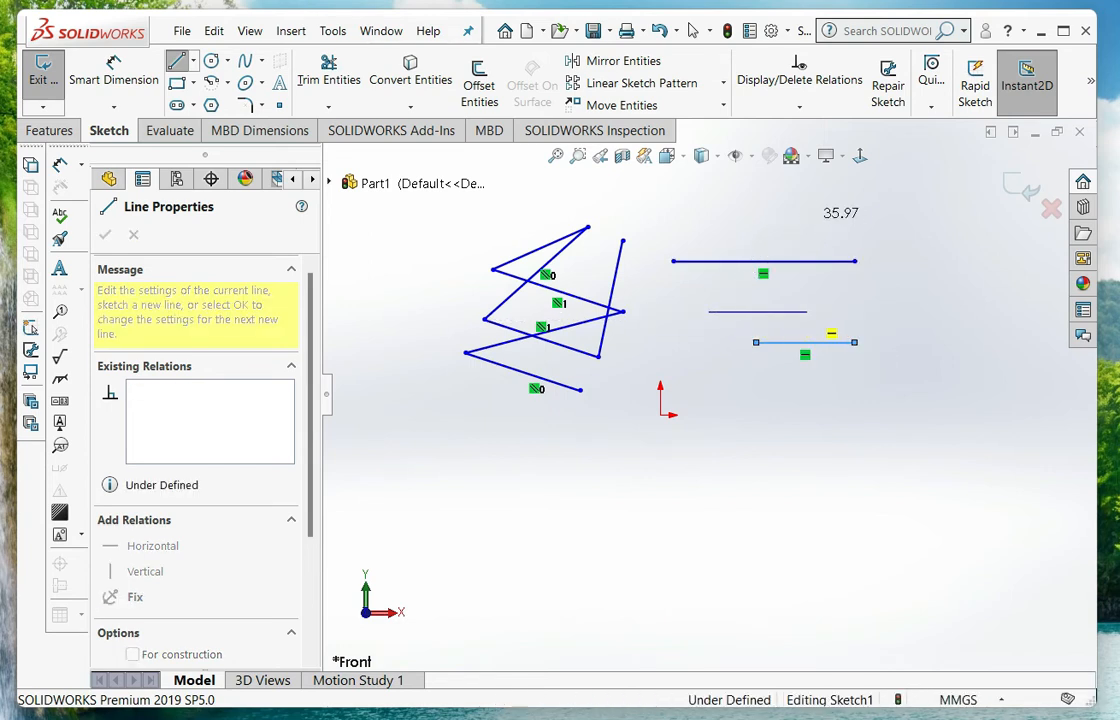
left_click(806, 312)
left_click(708, 232)
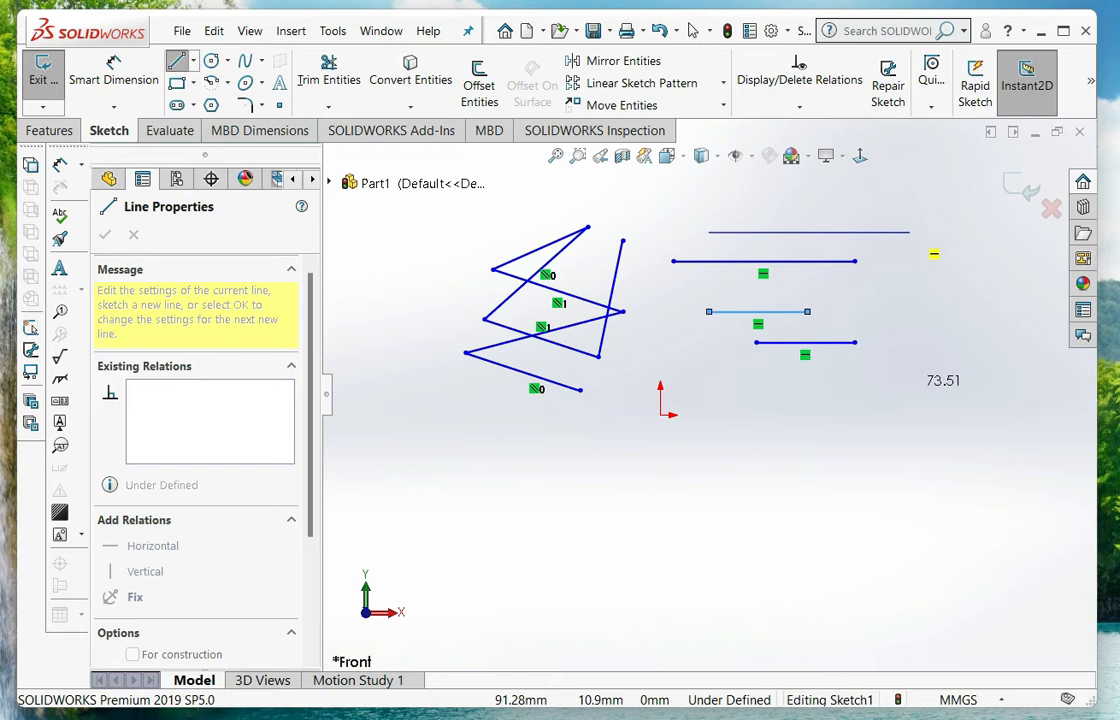
left_click(821, 232)
left_click(908, 312)
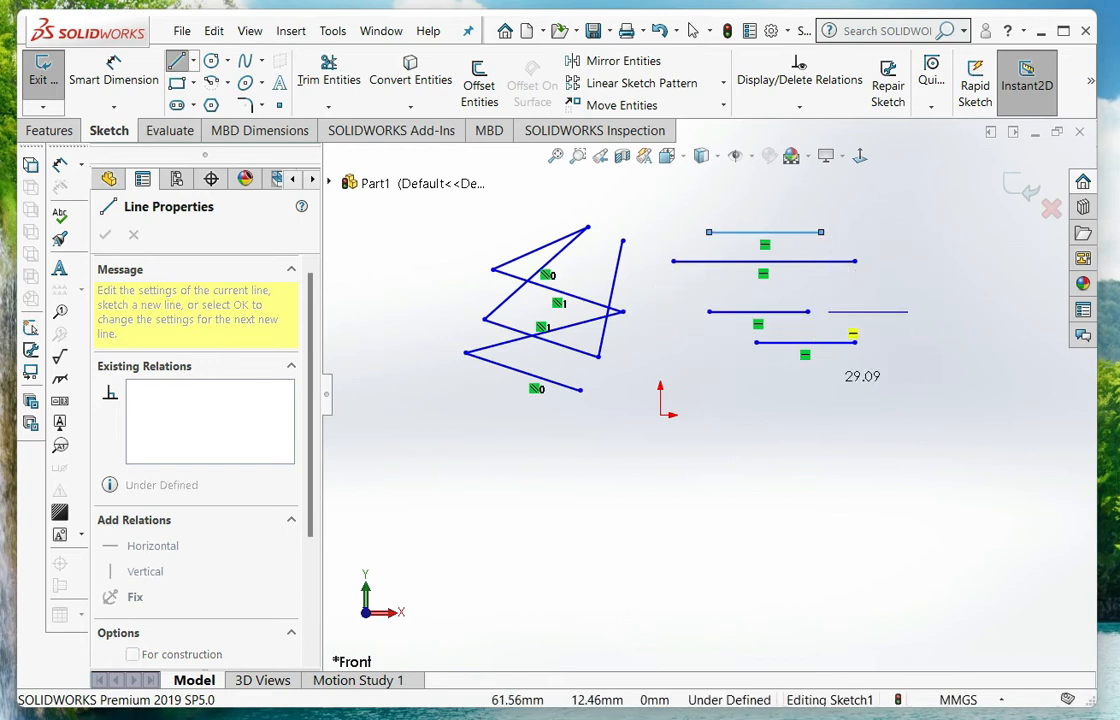
double_click(844, 312)
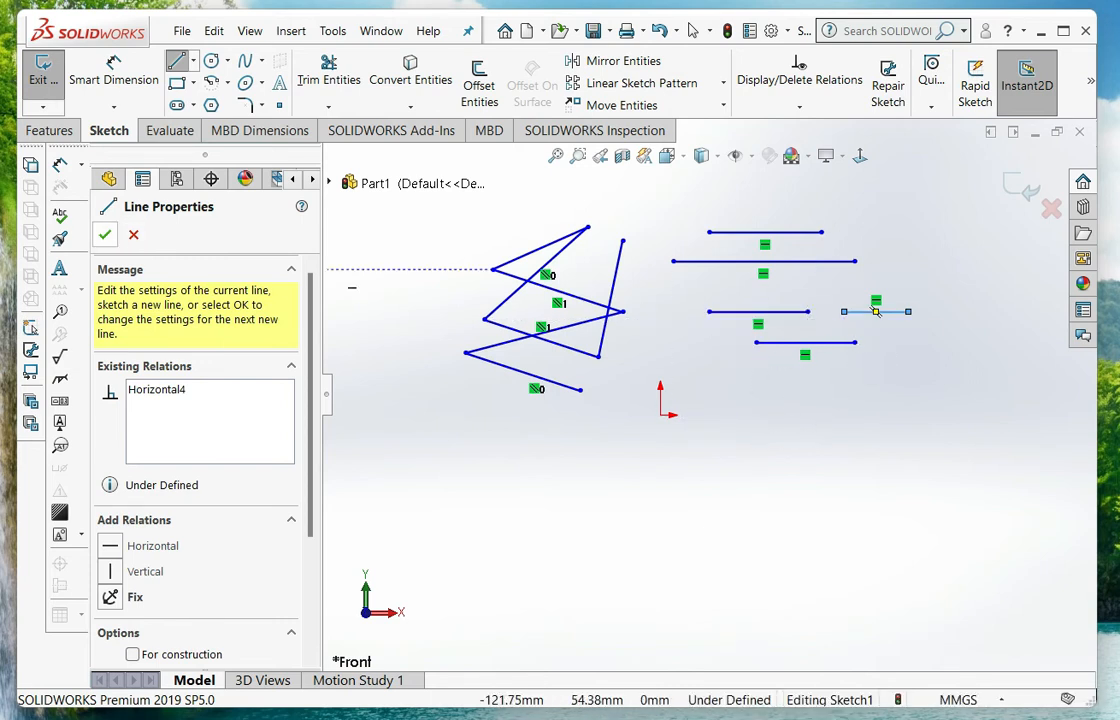
- Sketch three separate vertical lines with the Line tool's orientation set to Vertical, the tallest about 64 mm long through the rightmost horizontal line's end
left_click(105, 235)
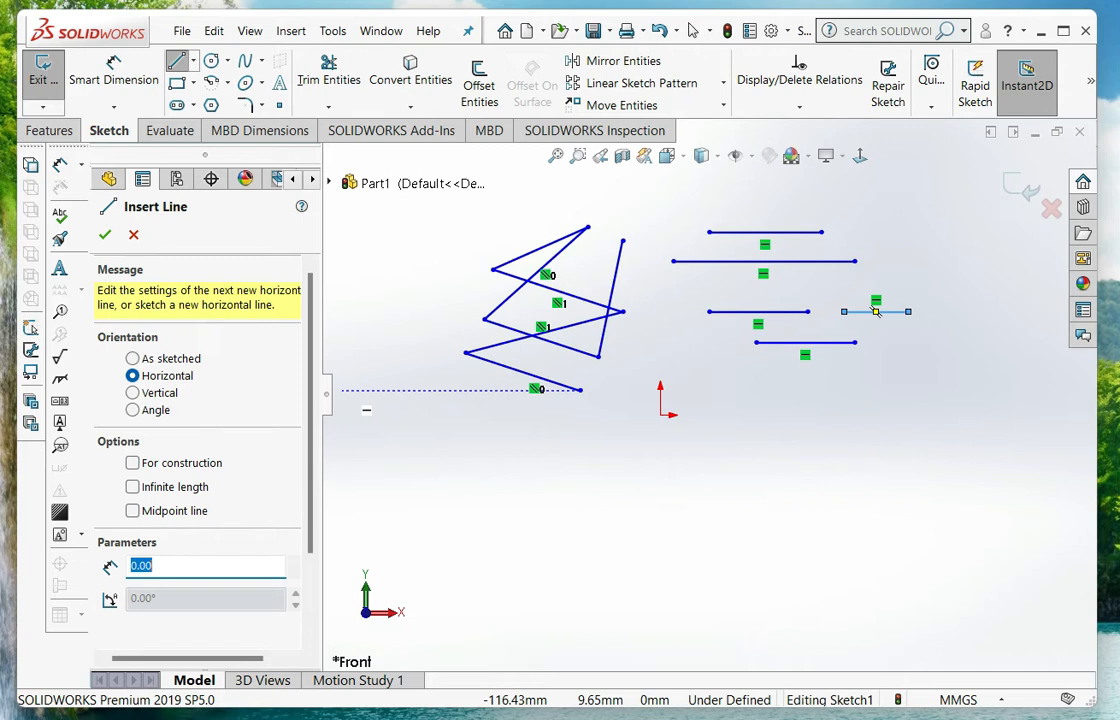
left_click(133, 393)
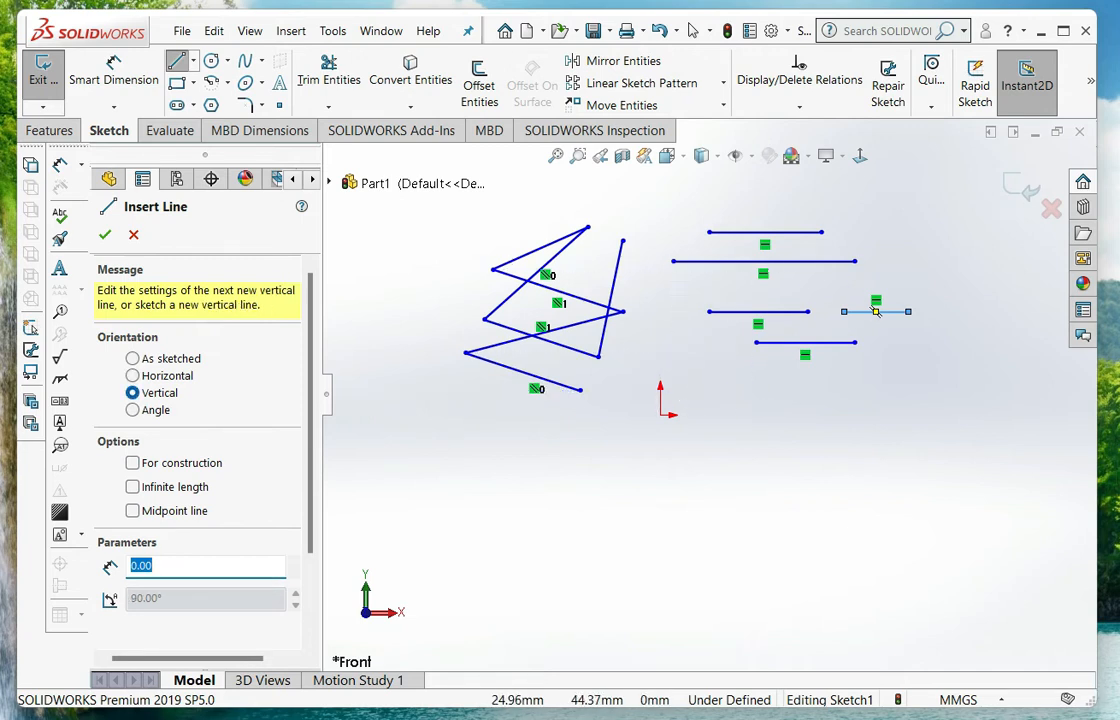
left_click(932, 241)
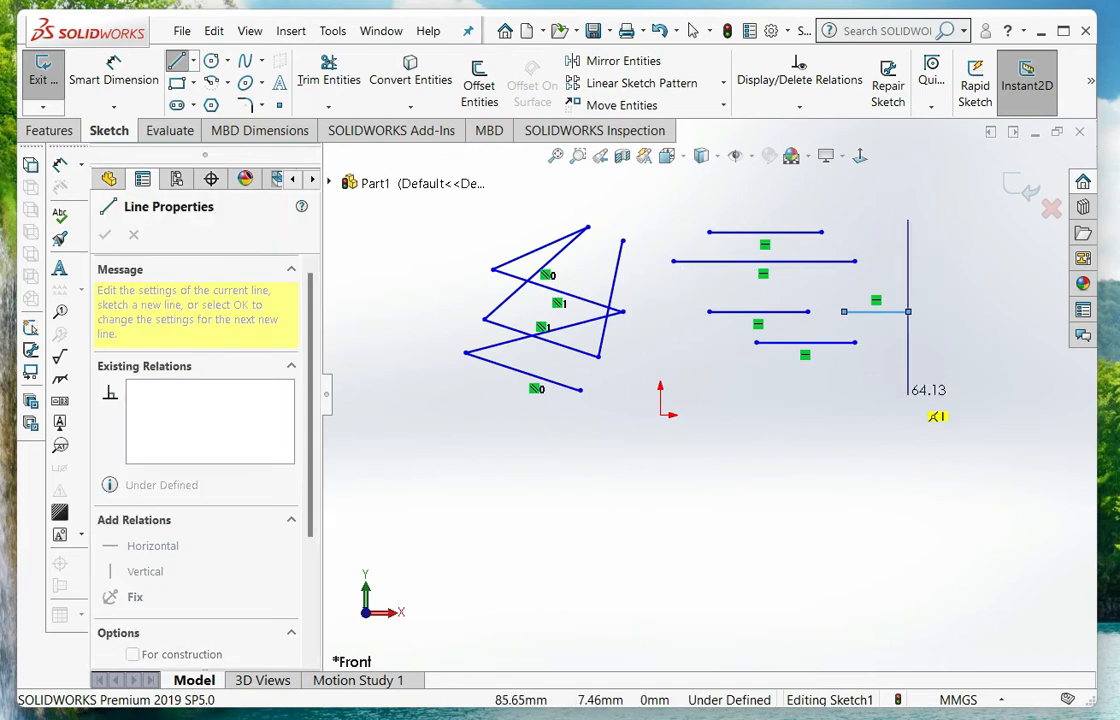
left_click(908, 394)
left_click(649, 342)
left_click(650, 258)
left_click(692, 286)
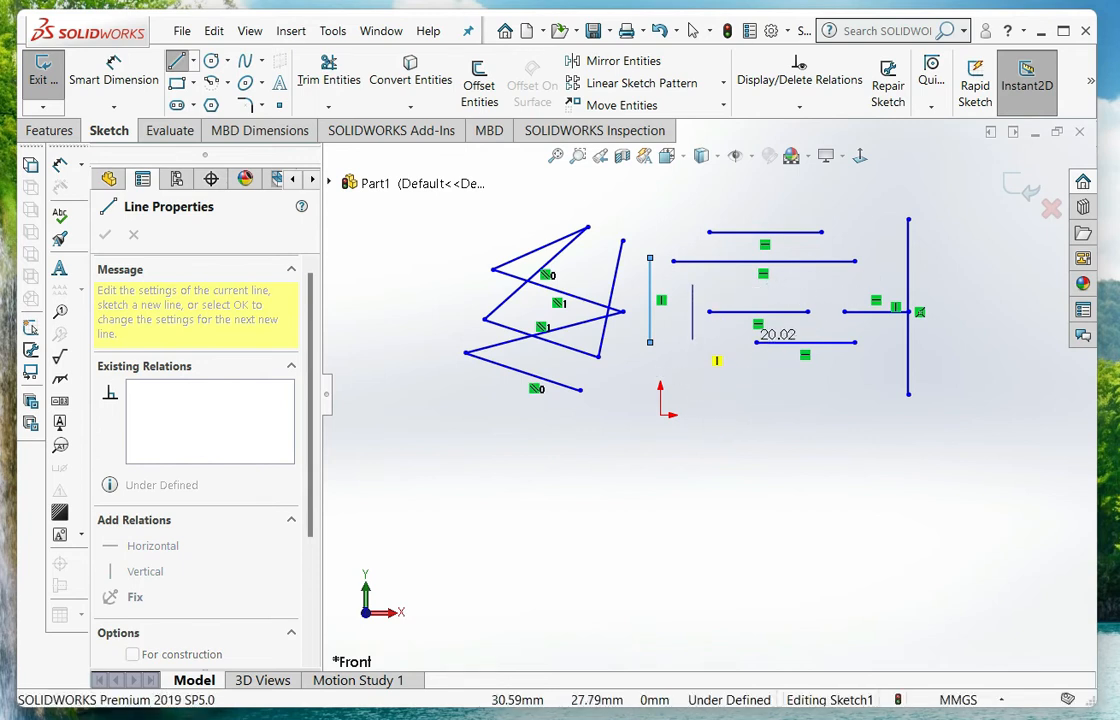
left_click(692, 325)
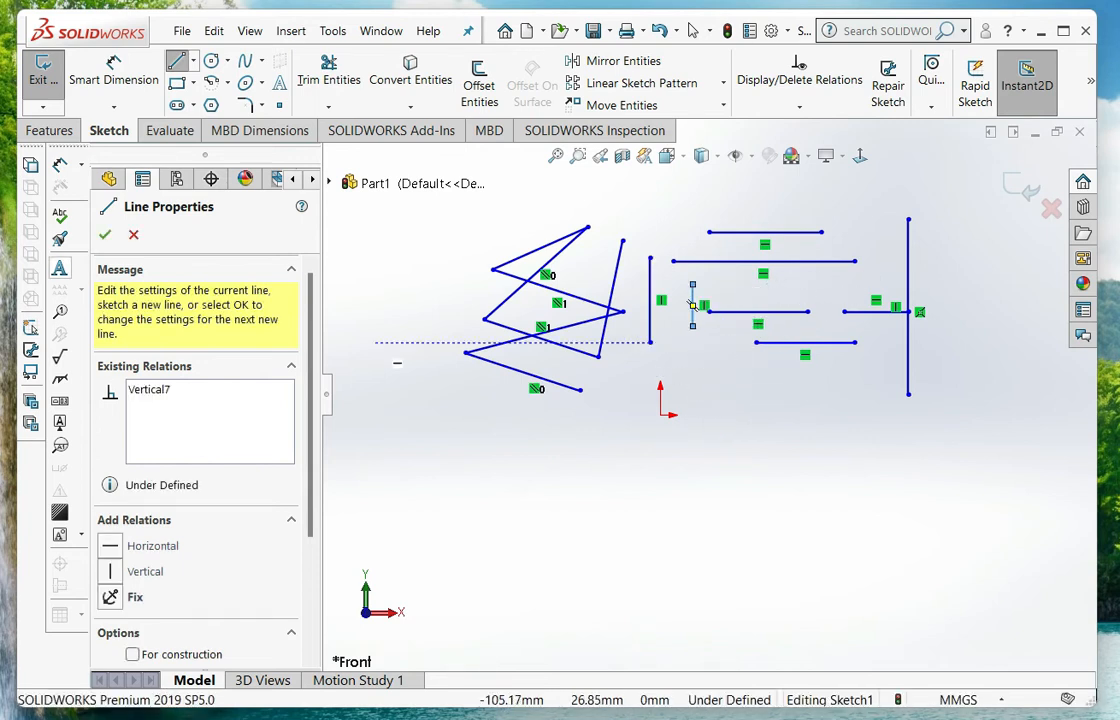
left_click(105, 235)
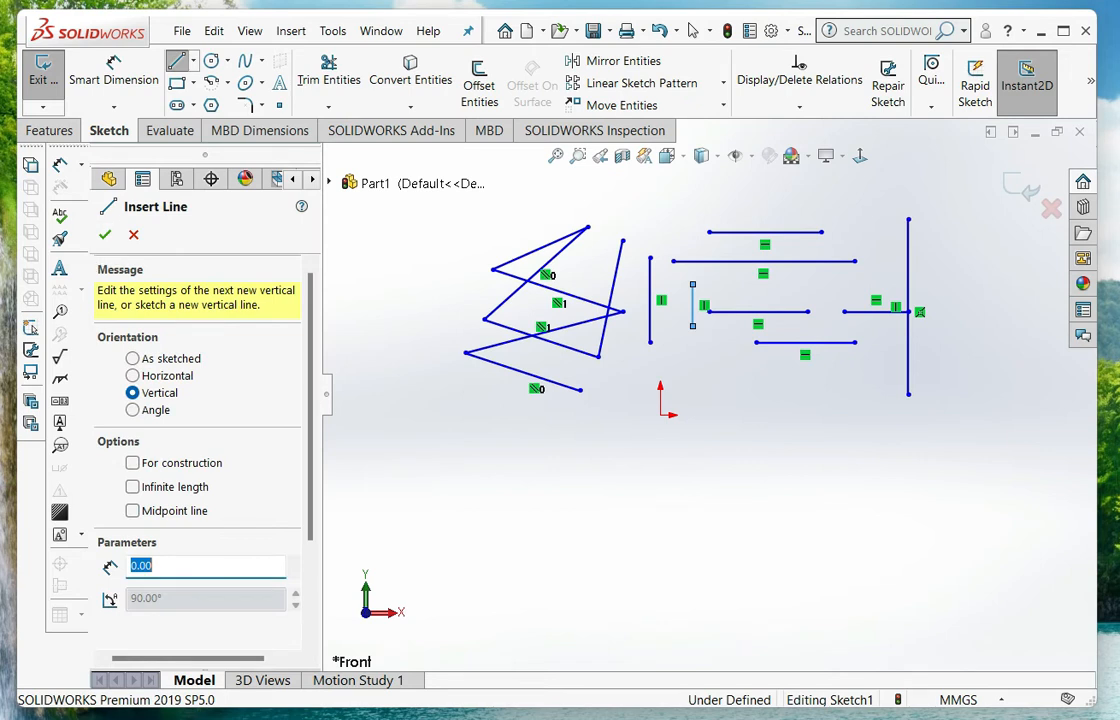
- Set the Line tool's orientation to Angle and try a freely angled line from a point below and to the right of the origin
left_click(132, 410)
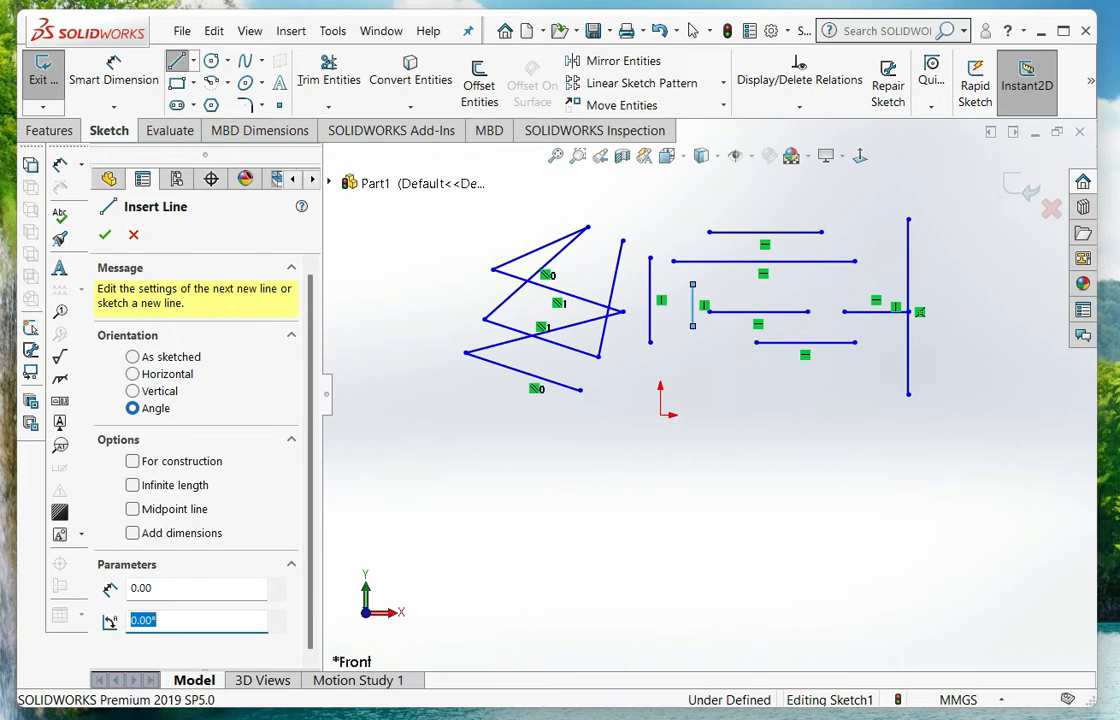
left_click(692, 305)
left_click(720, 450)
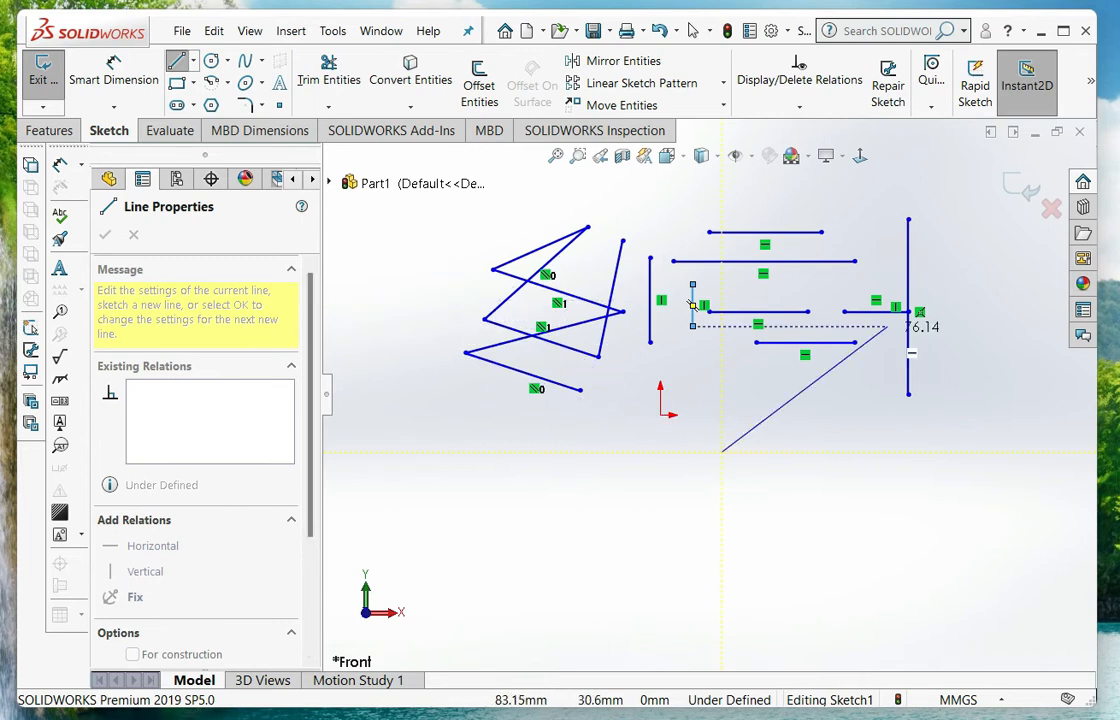
key("Escape")
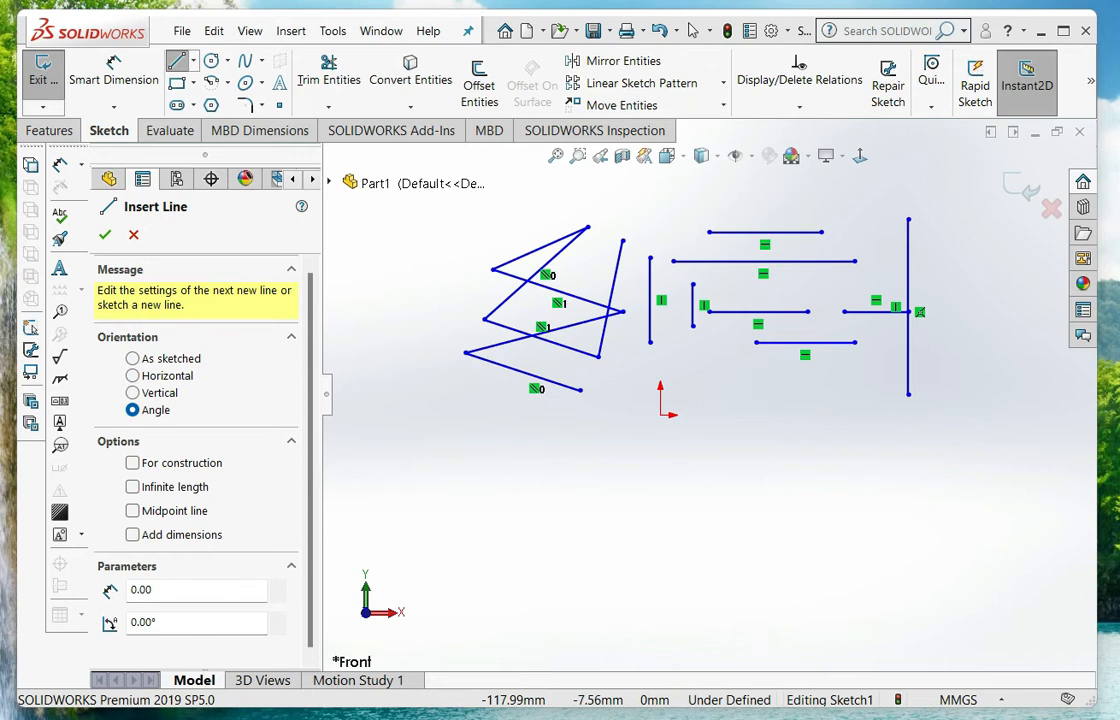
- Set the line angle to 50° and sketch four separate lines, three below and to the right of the origin and a short one below the zigzag
left_click(143, 621)
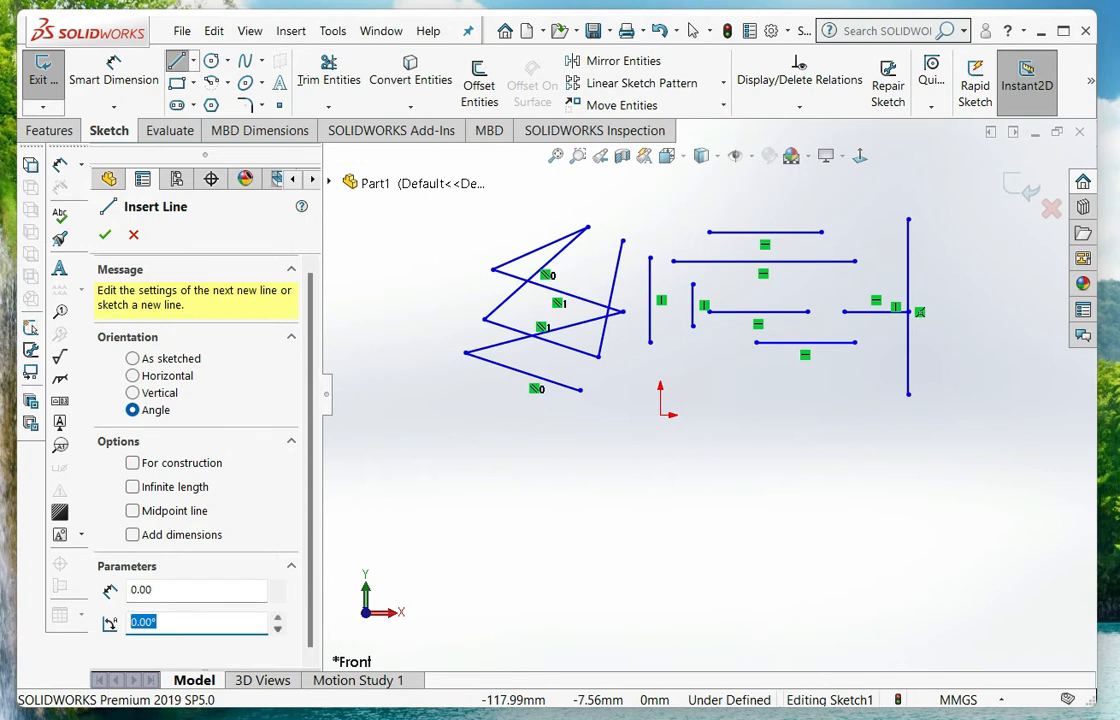
type("3")
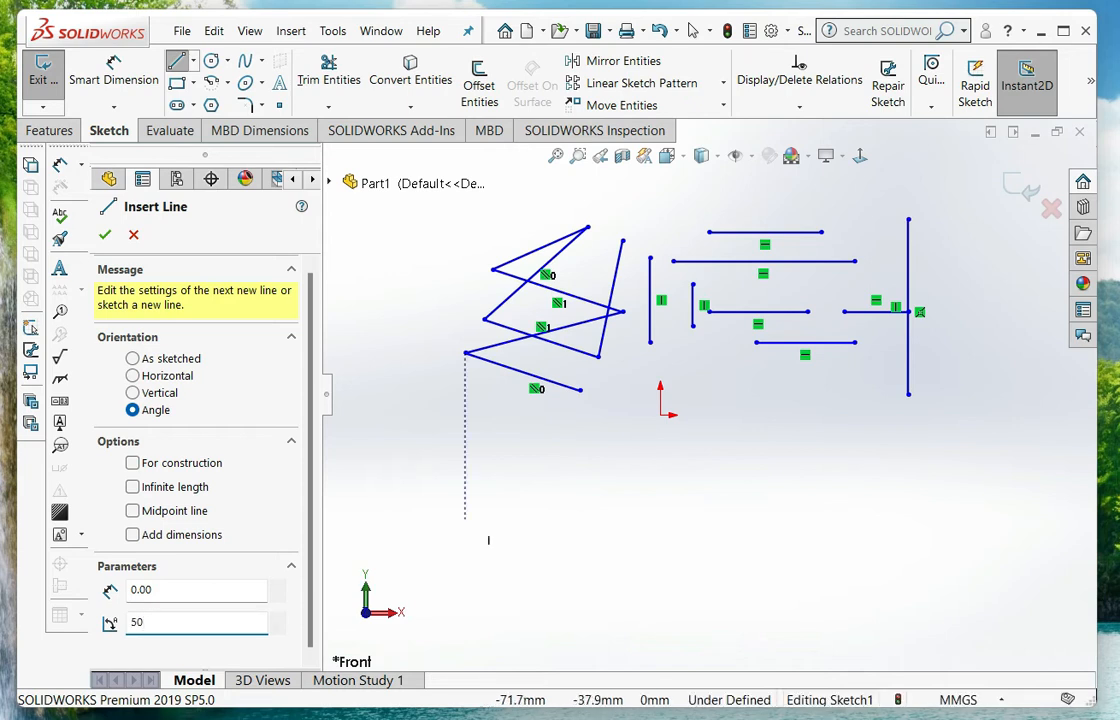
left_click(643, 503)
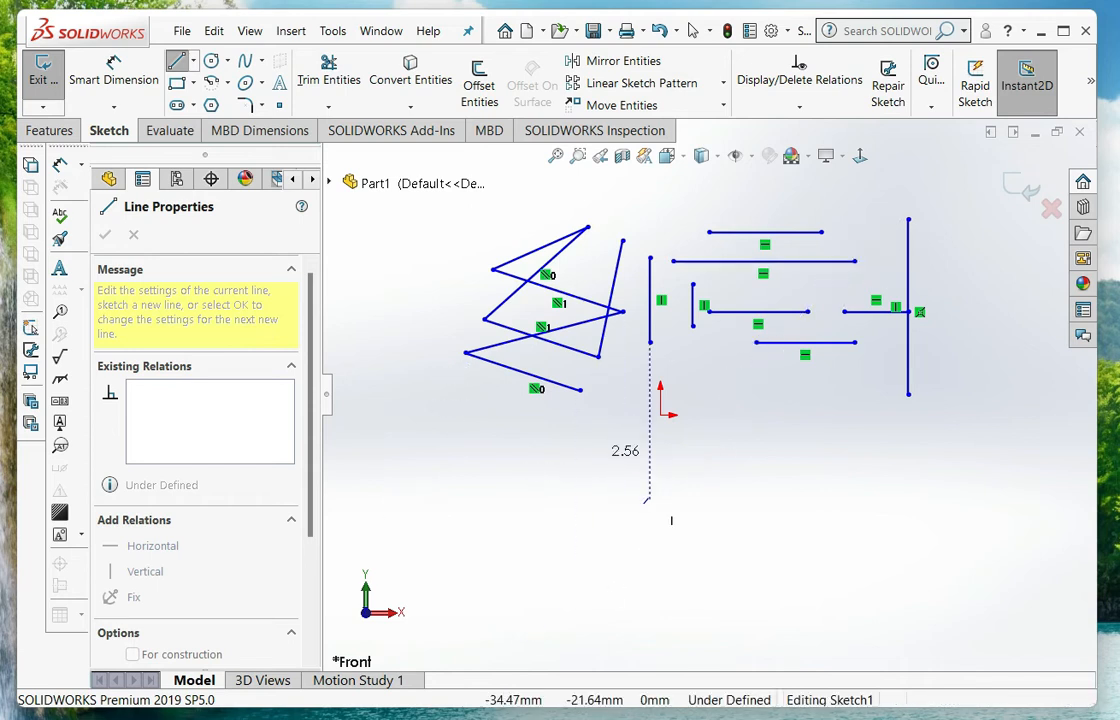
double_click(752, 373)
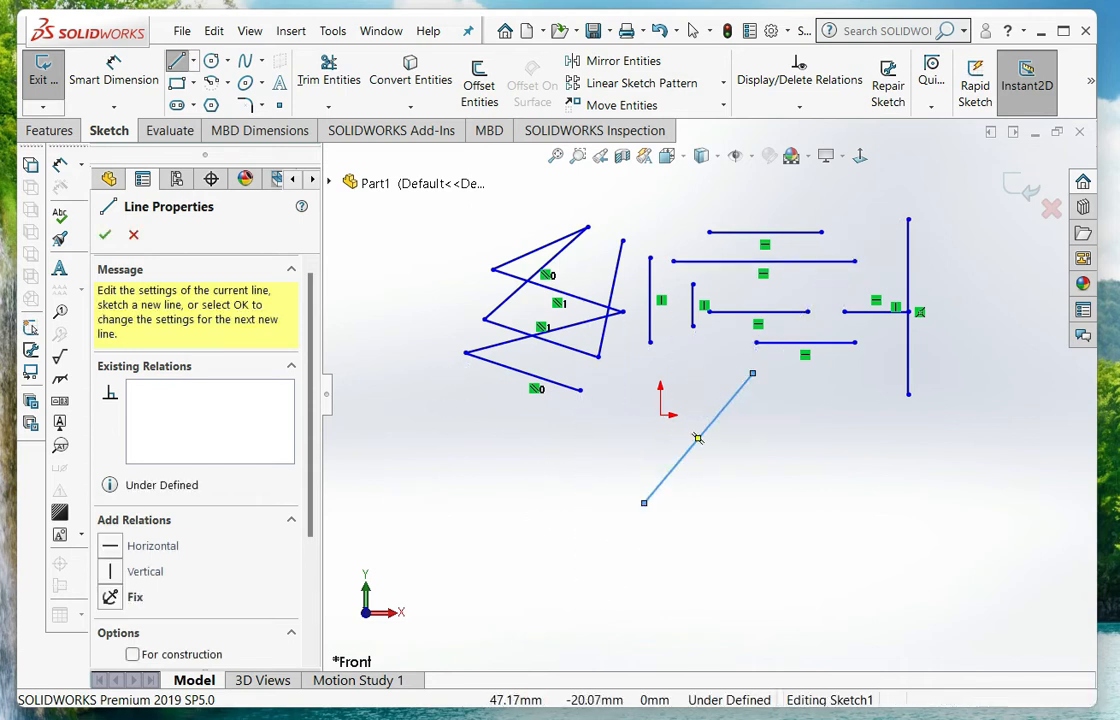
left_click(765, 487)
double_click(845, 392)
left_click(839, 513)
double_click(949, 382)
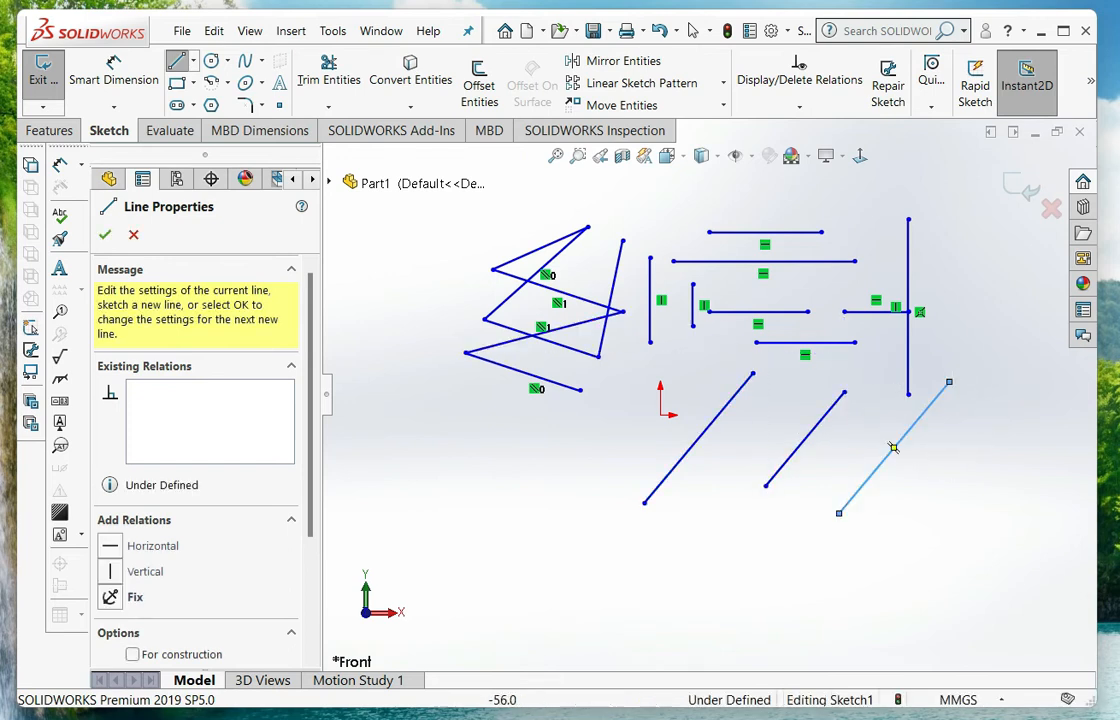
left_click(458, 437)
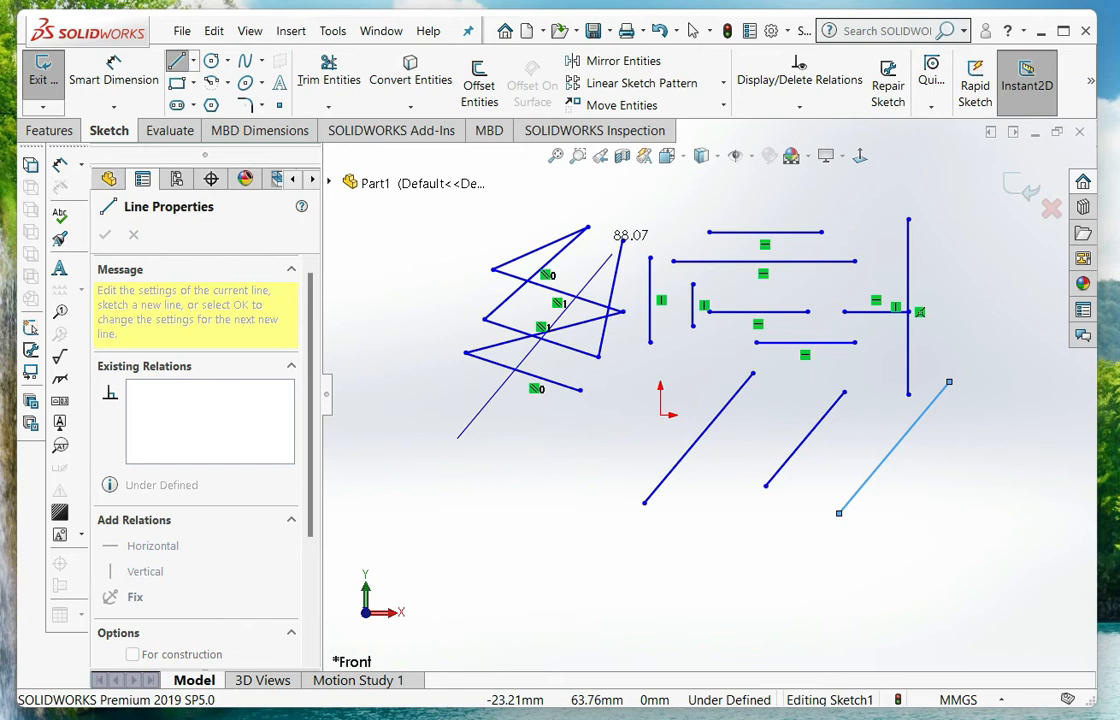
double_click(427, 472)
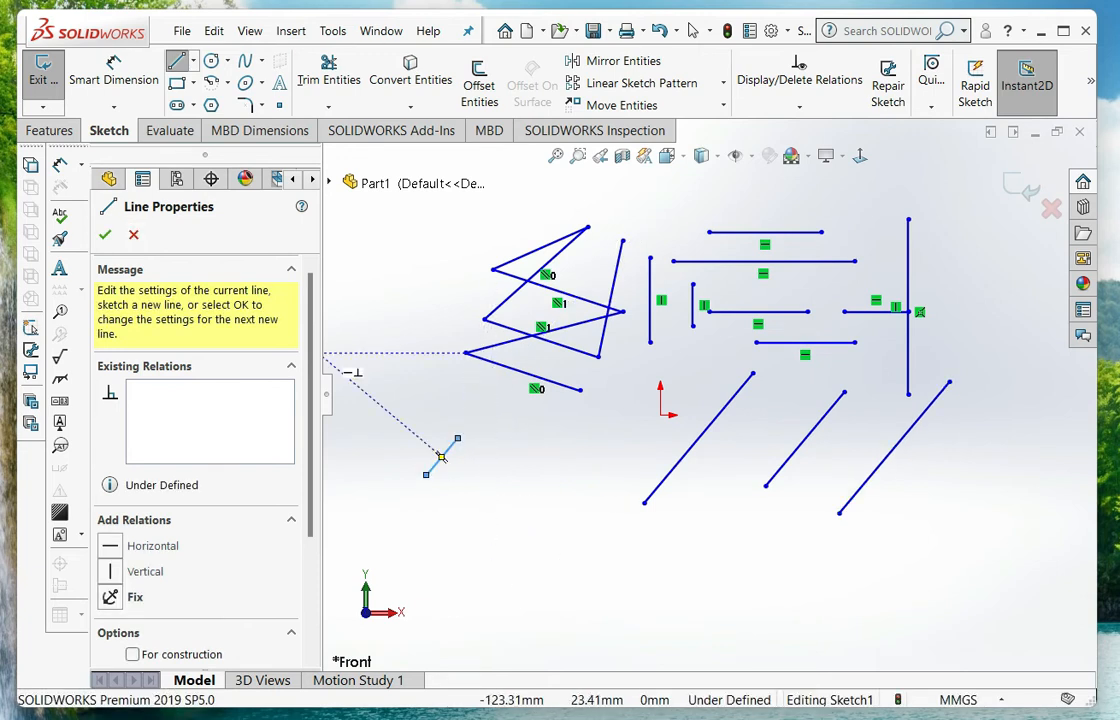
- Sketch a steep, slightly tilted centerline to the left of the zigzag chain and end the command
left_click(193, 61)
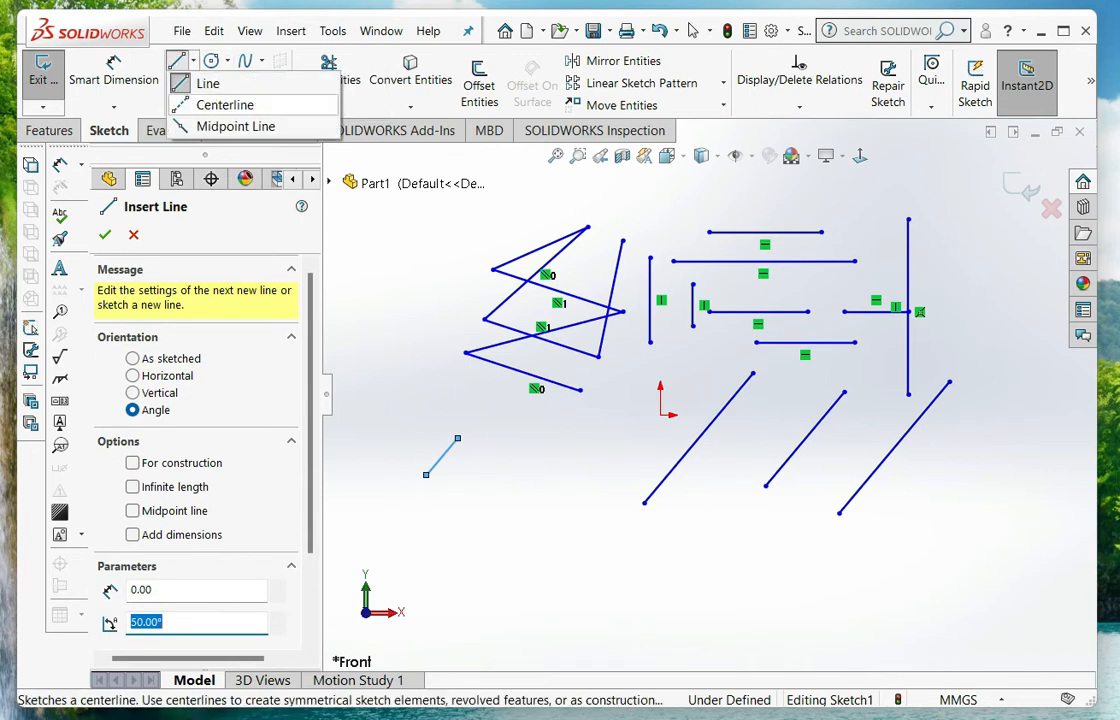
left_click(225, 104)
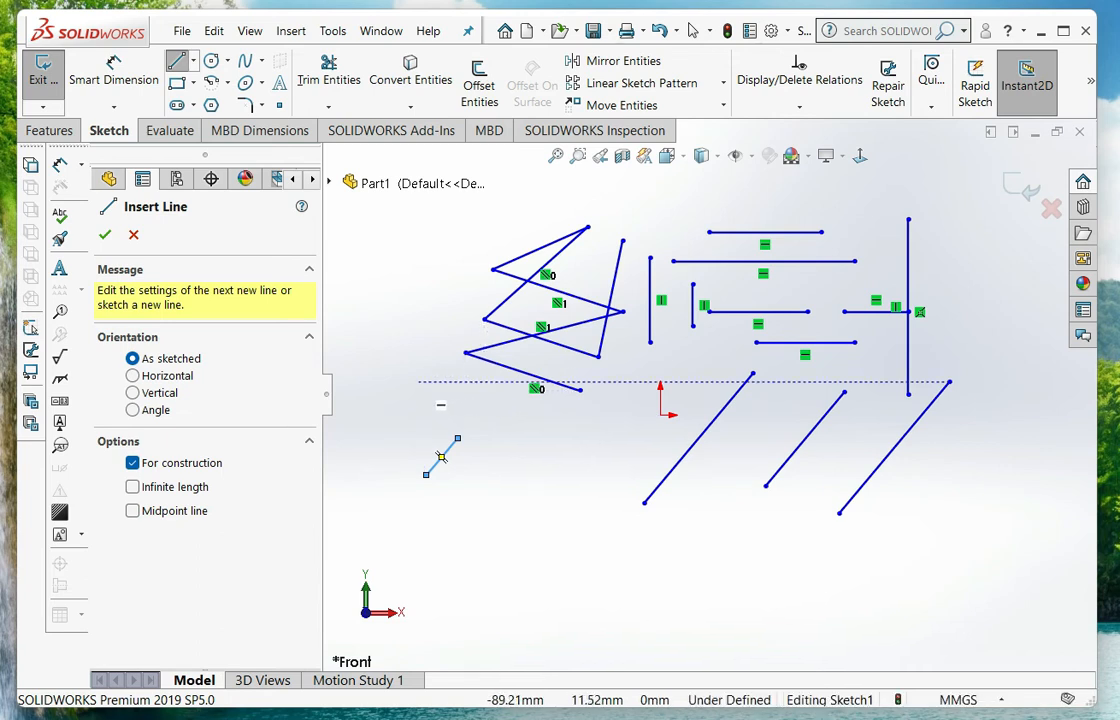
left_click(417, 382)
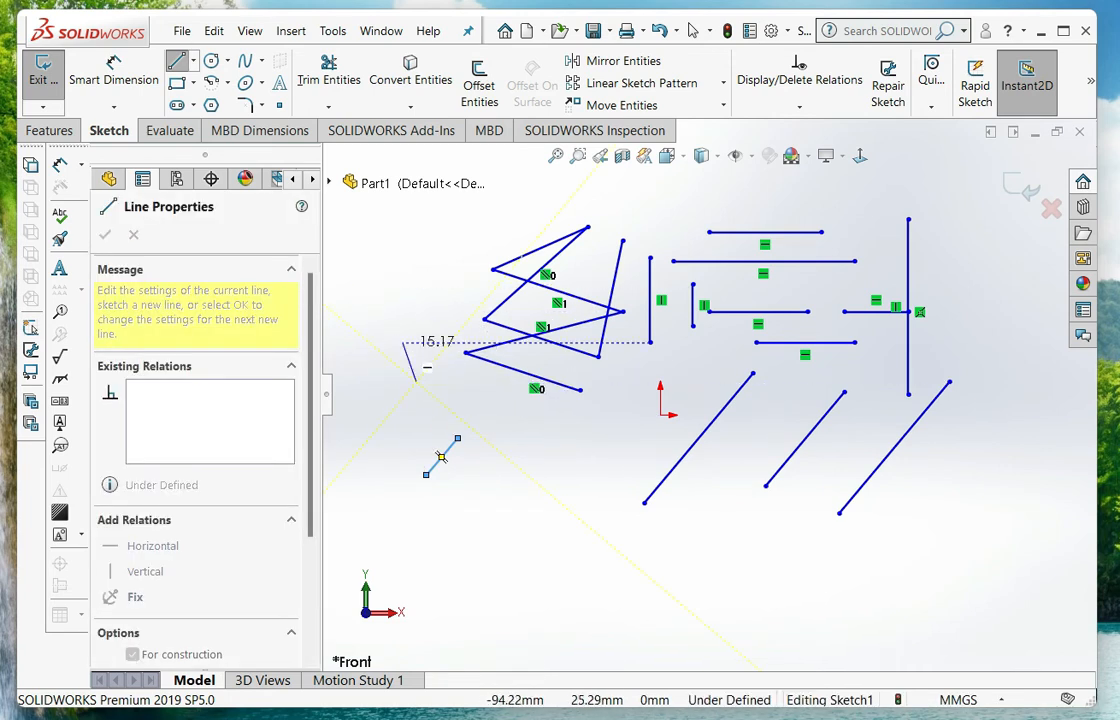
left_click(441, 228)
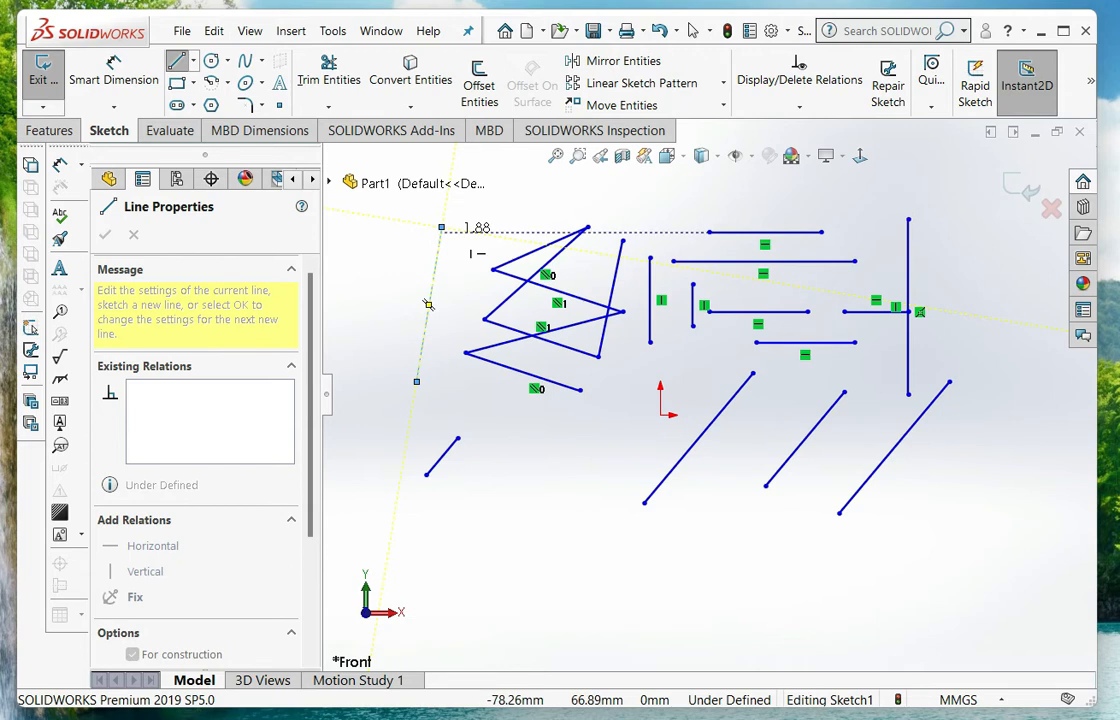
right_click(444, 232)
left_click(468, 245)
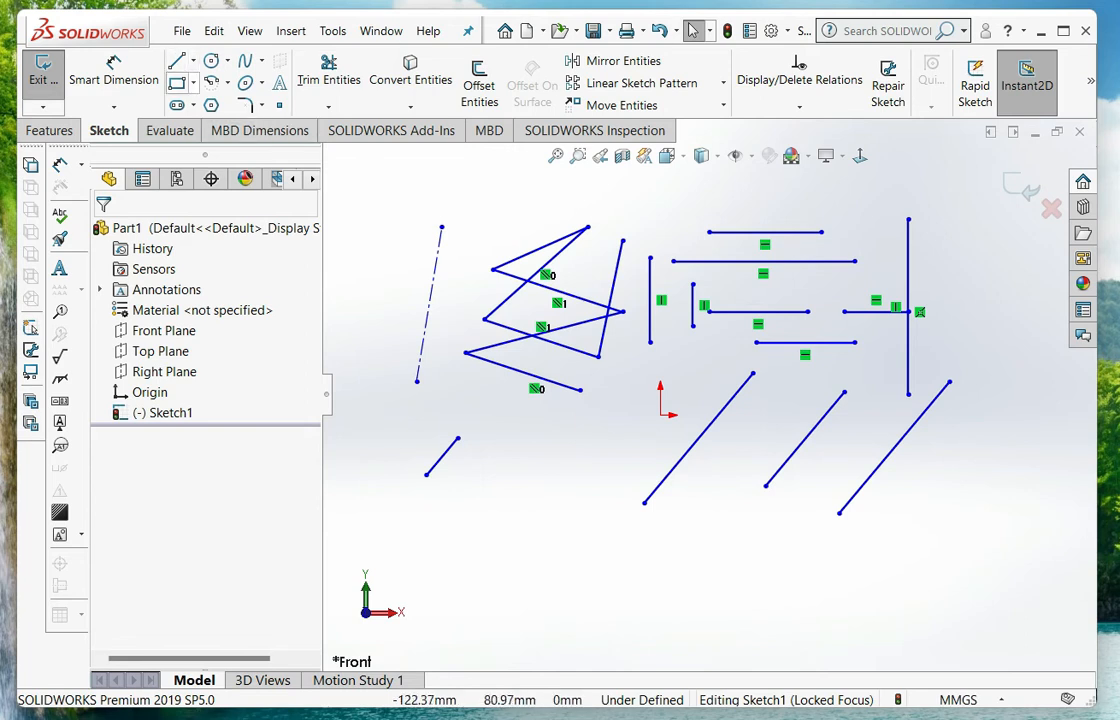
- Sketch a long midpoint line sloping down to the right, centred below and to the left of the origin, and end the command
left_click(193, 61)
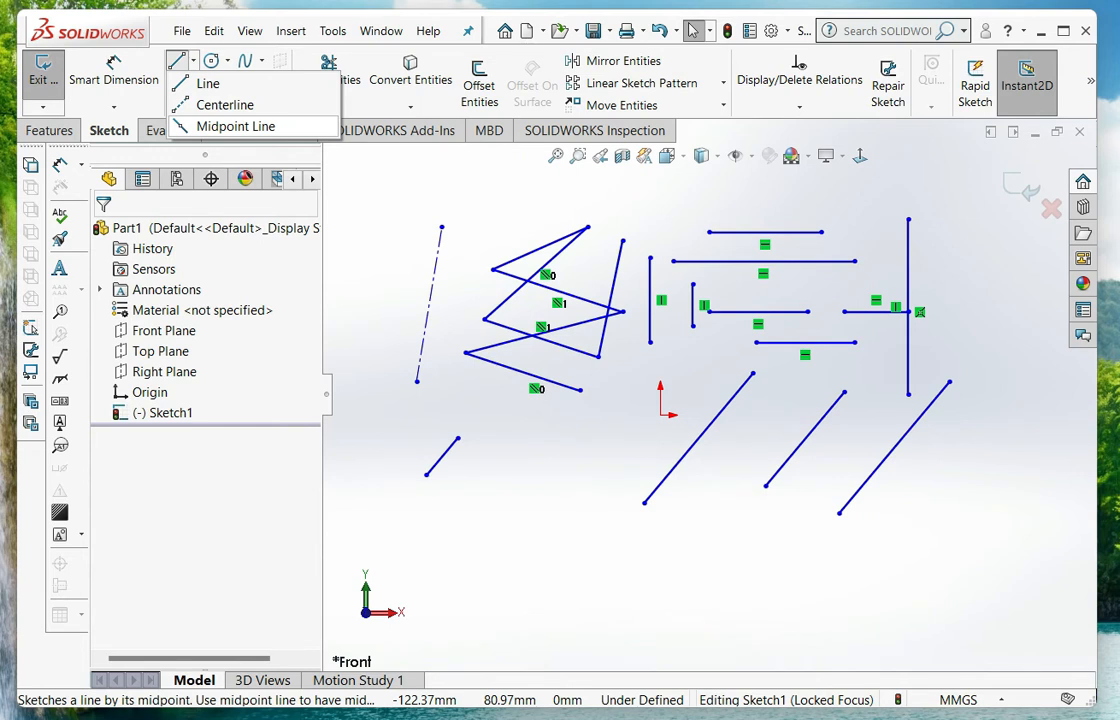
left_click(236, 126)
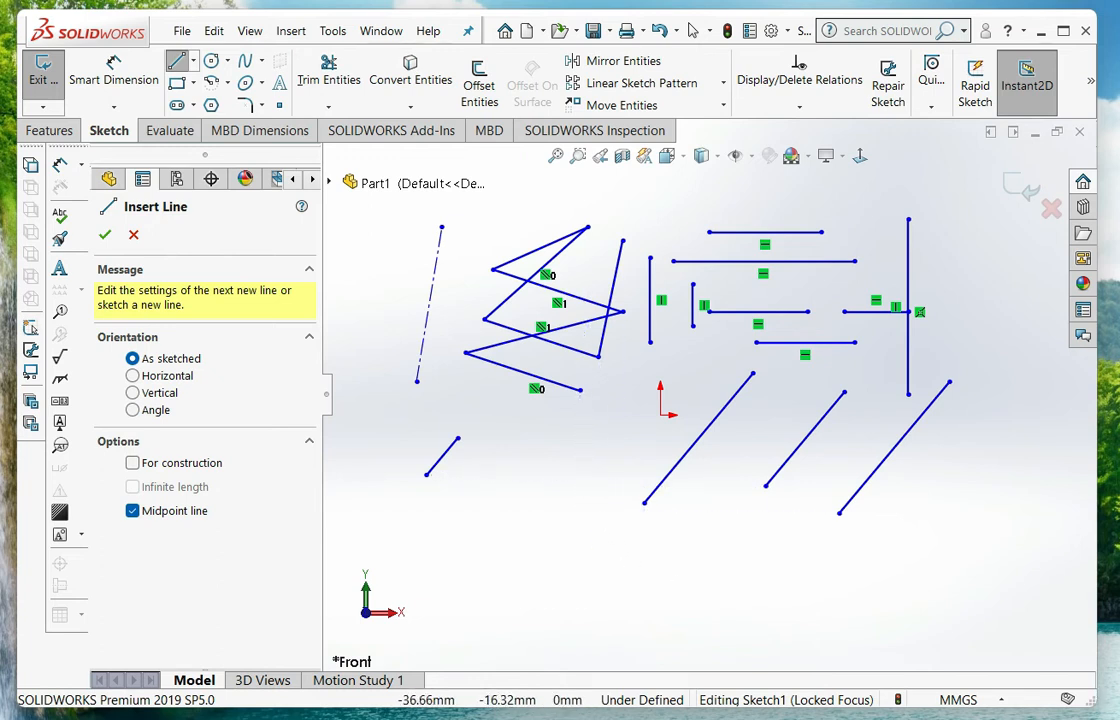
left_click(560, 460)
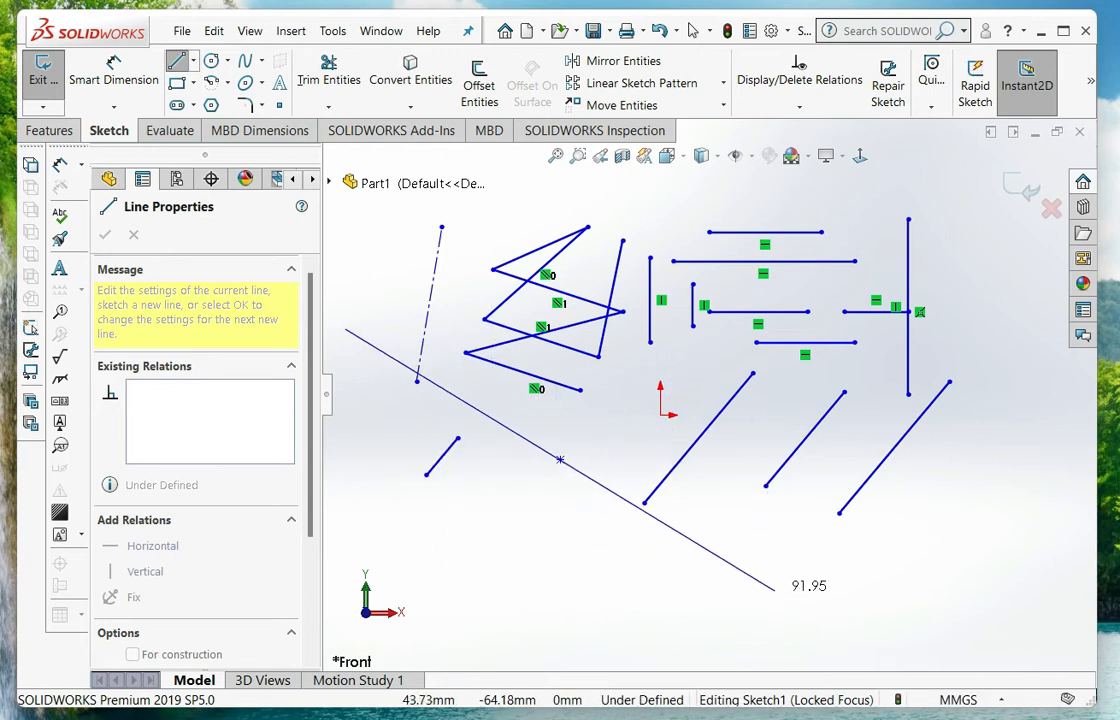
left_click(740, 585)
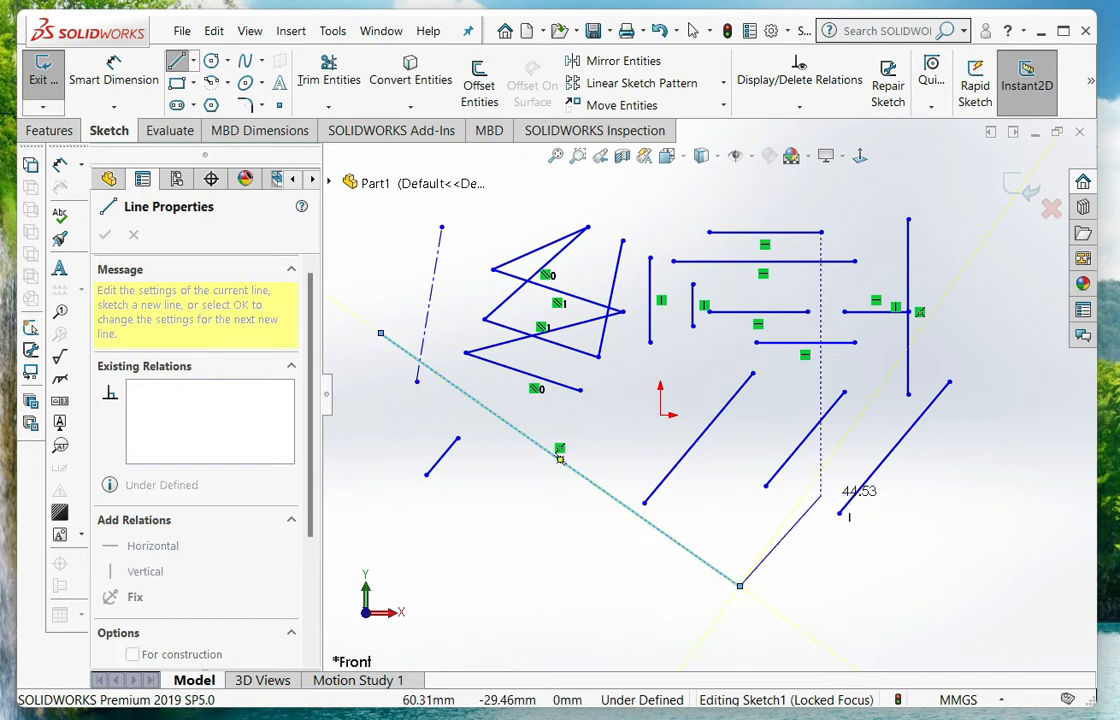
right_click(755, 597)
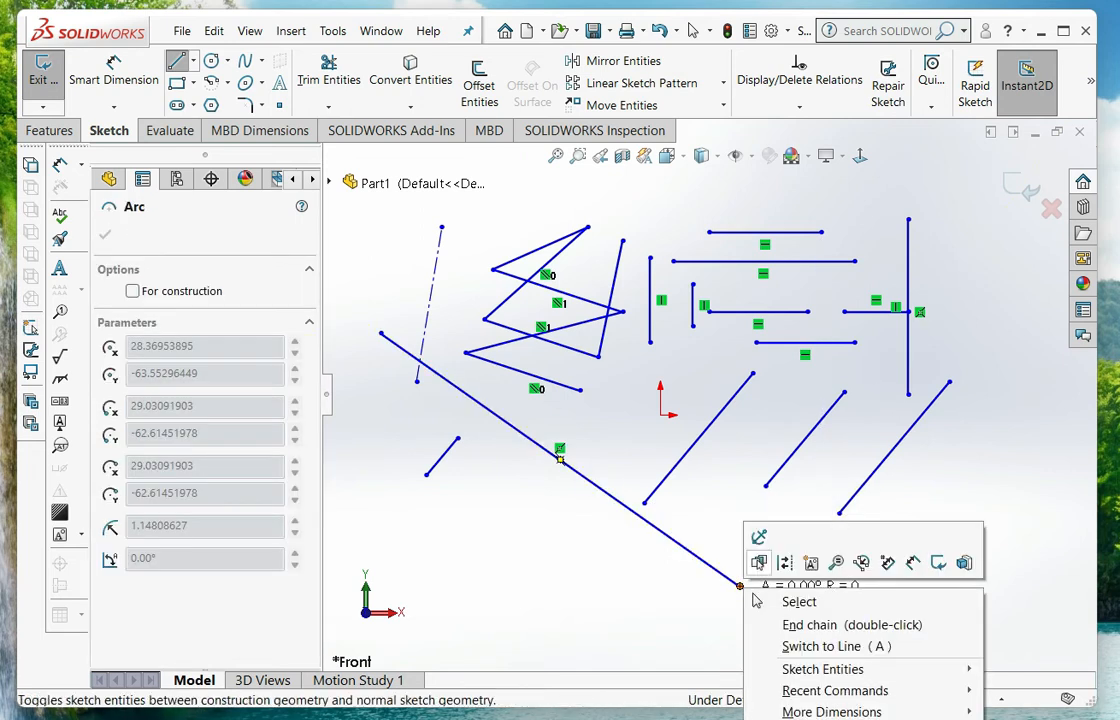
left_click(795, 600)
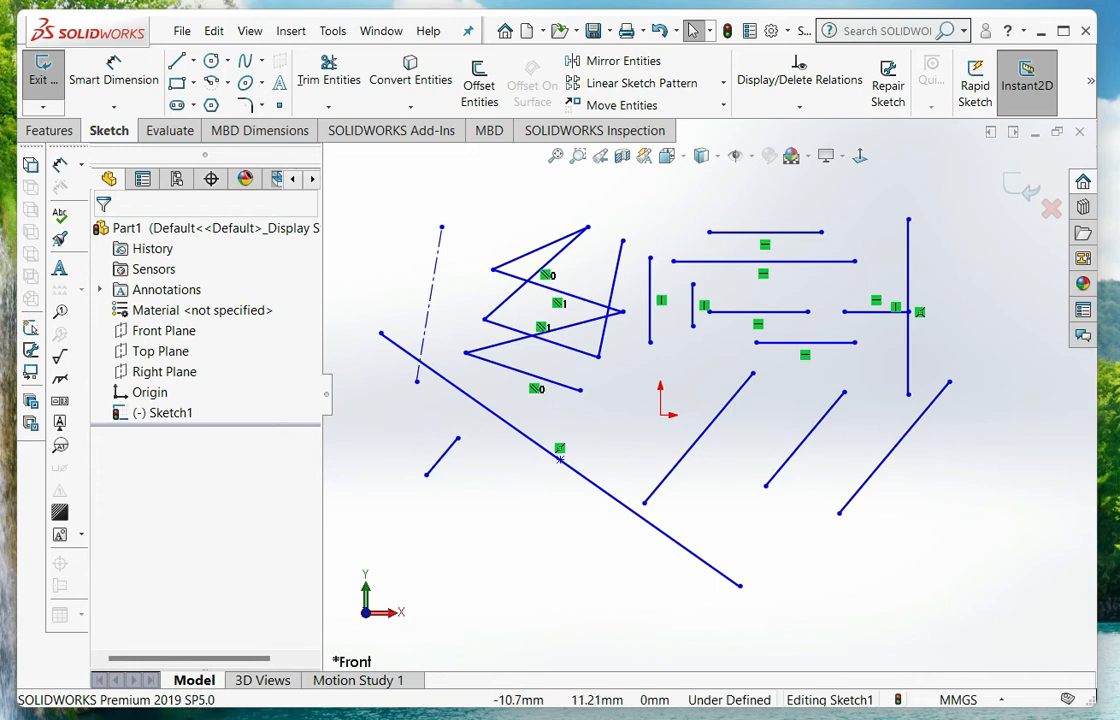
- Orbit the view to look at the sketch from tilted directions, and restore the view normal to Sketch1
mouse_move(633, 387)
middle_mouse_down()
mouse_move(618, 412)
mouse_move(717, 322)
mouse_move(650, 368)
middle_mouse_up()
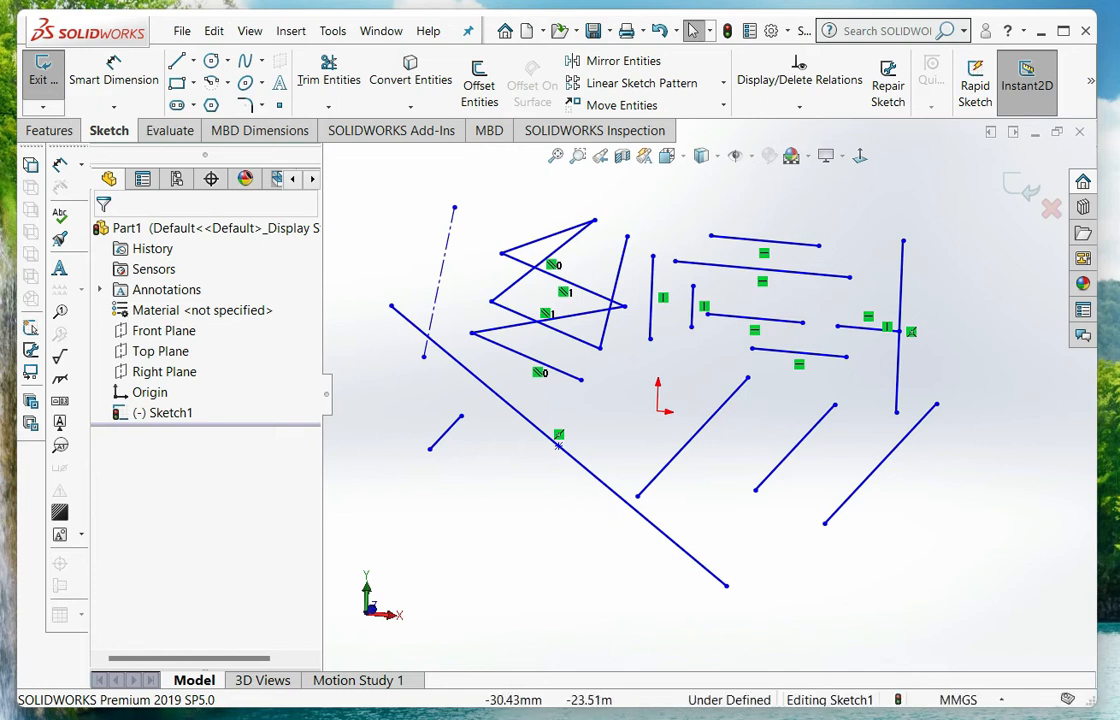
mouse_move(499, 527)
middle_mouse_down()
mouse_move(640, 502)
mouse_move(431, 495)
mouse_move(385, 385)
mouse_move(360, 442)
mouse_move(425, 600)
mouse_move(640, 530)
mouse_move(505, 520)
mouse_move(420, 560)
mouse_move(480, 480)
mouse_move(560, 565)
mouse_move(600, 450)
mouse_move(500, 430)
mouse_move(520, 470)
middle_mouse_up()
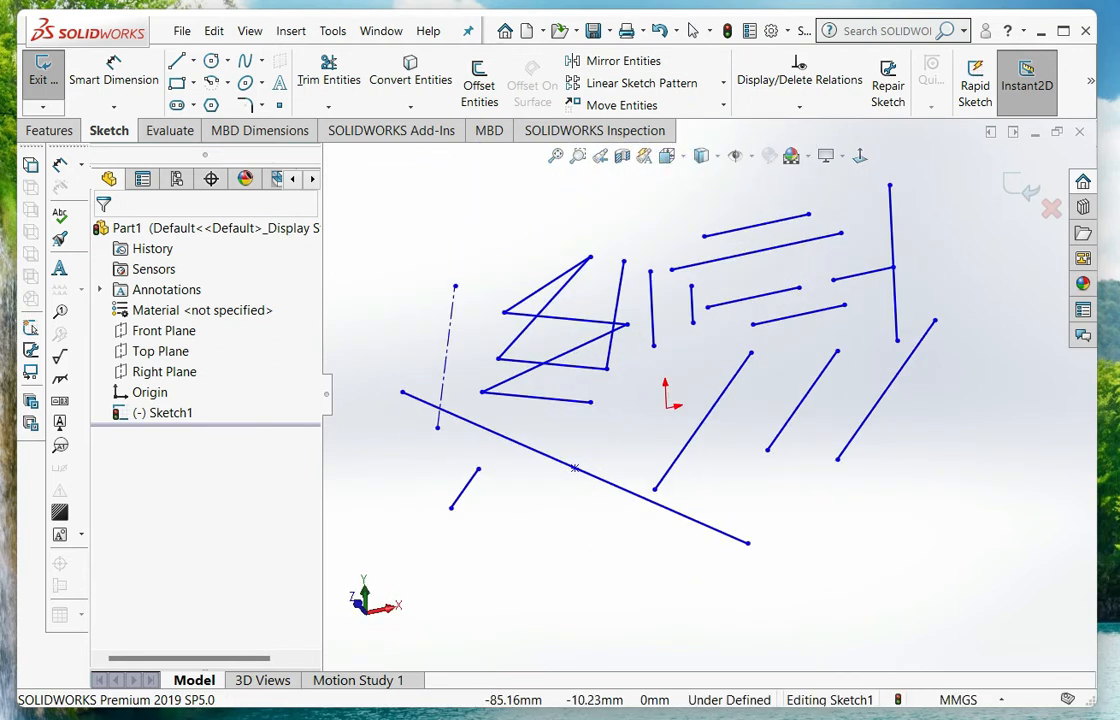
scroll(580, 450, "up", 1)
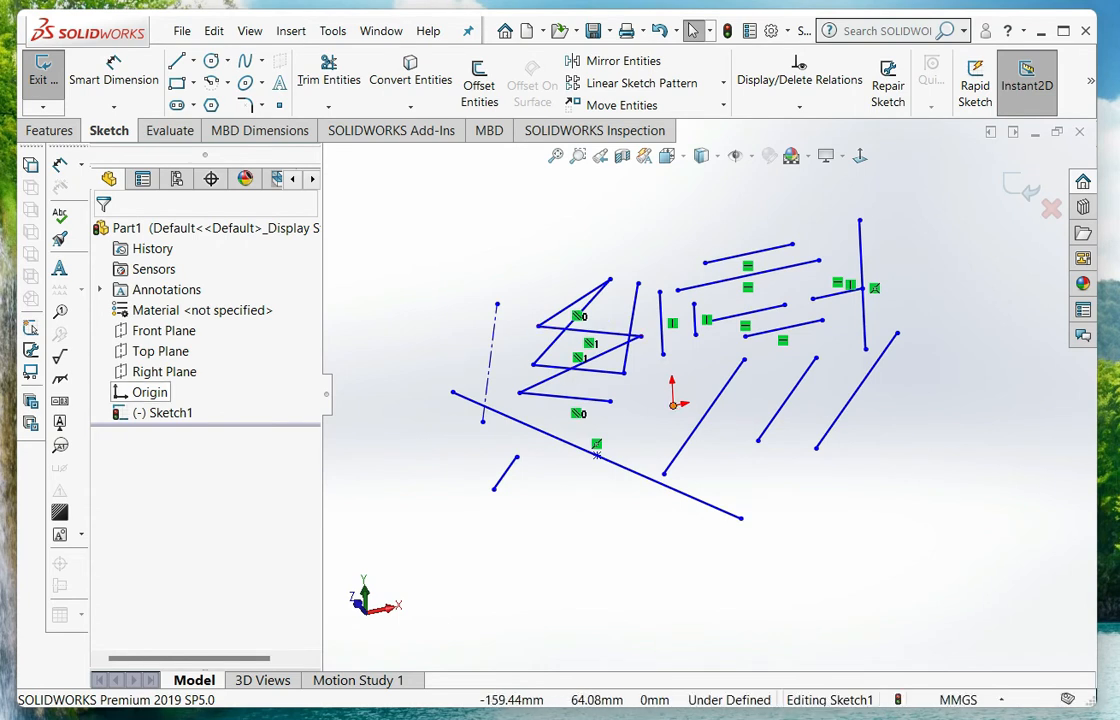
right_click(140, 412)
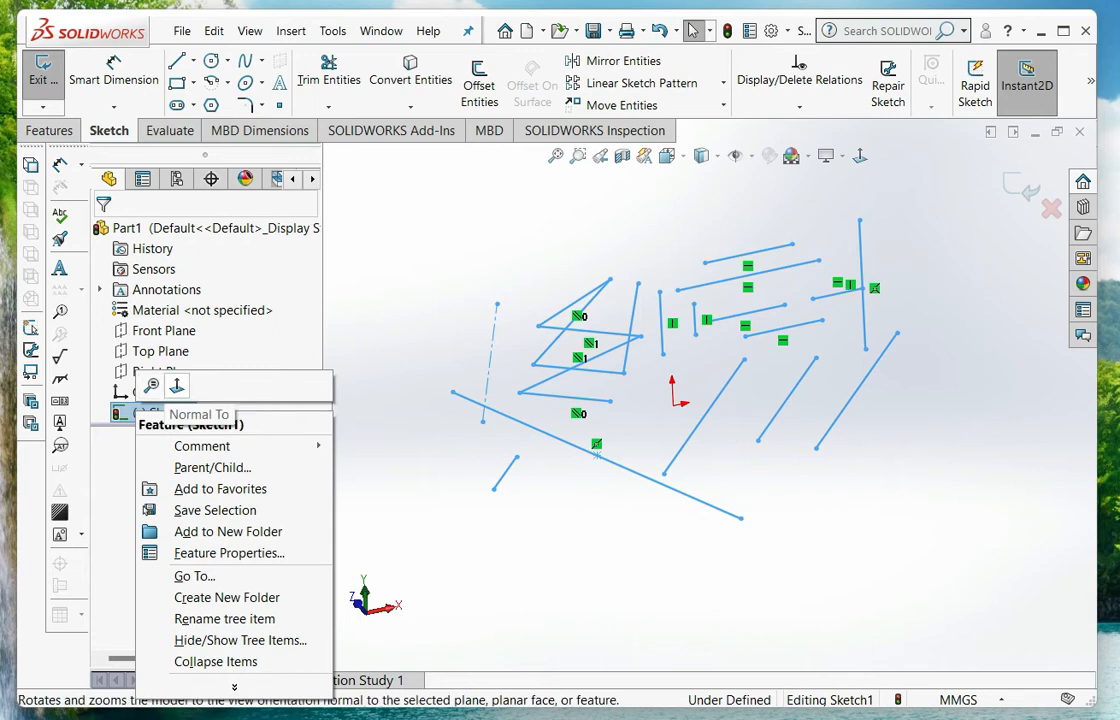
left_click(177, 388)
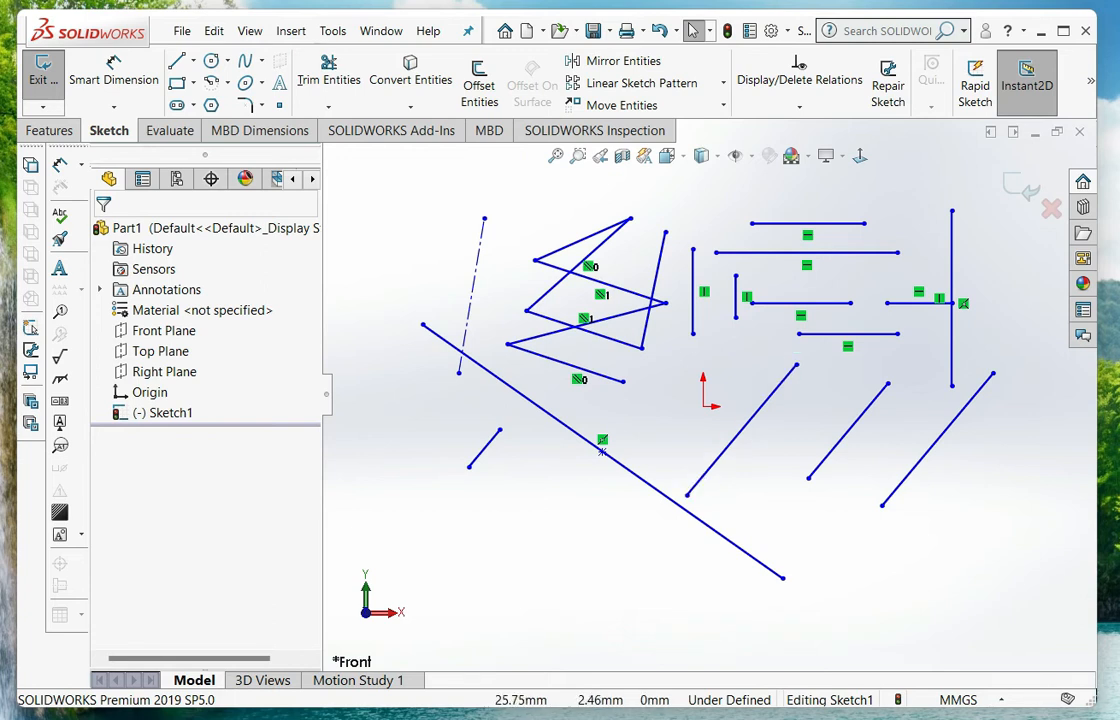
- Tilt the view of the sketch again and examine the context options available for Sketch1
middle_click_drag(780, 457, 767, 320)
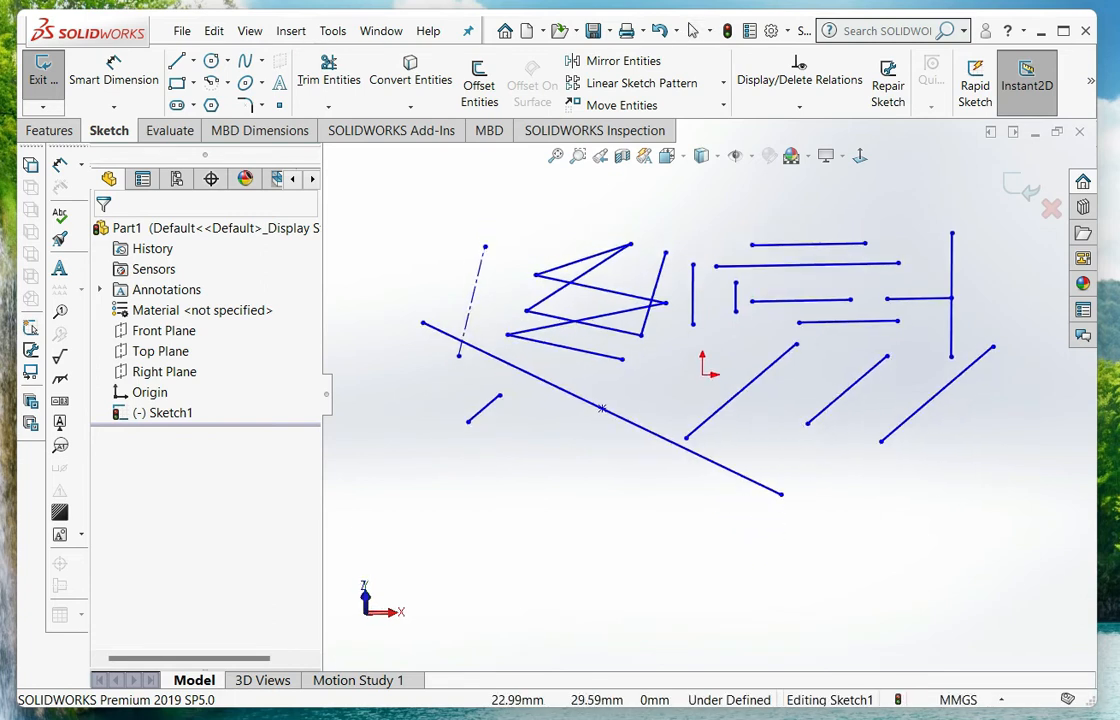
right_click(158, 412)
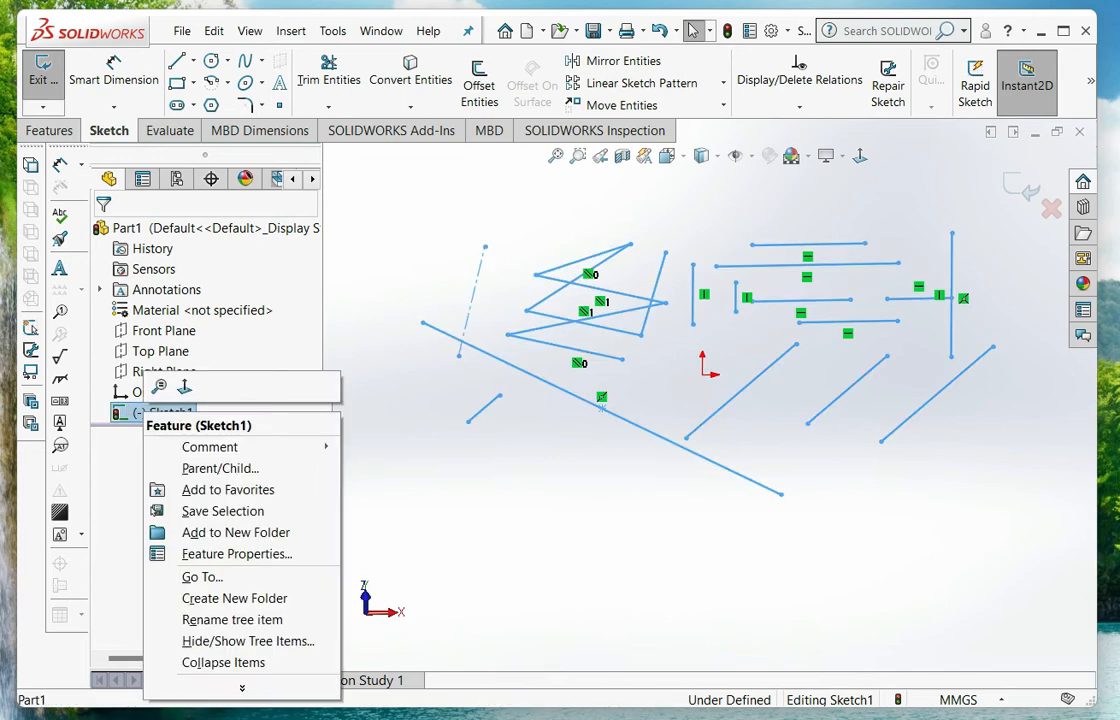
key("Escape")
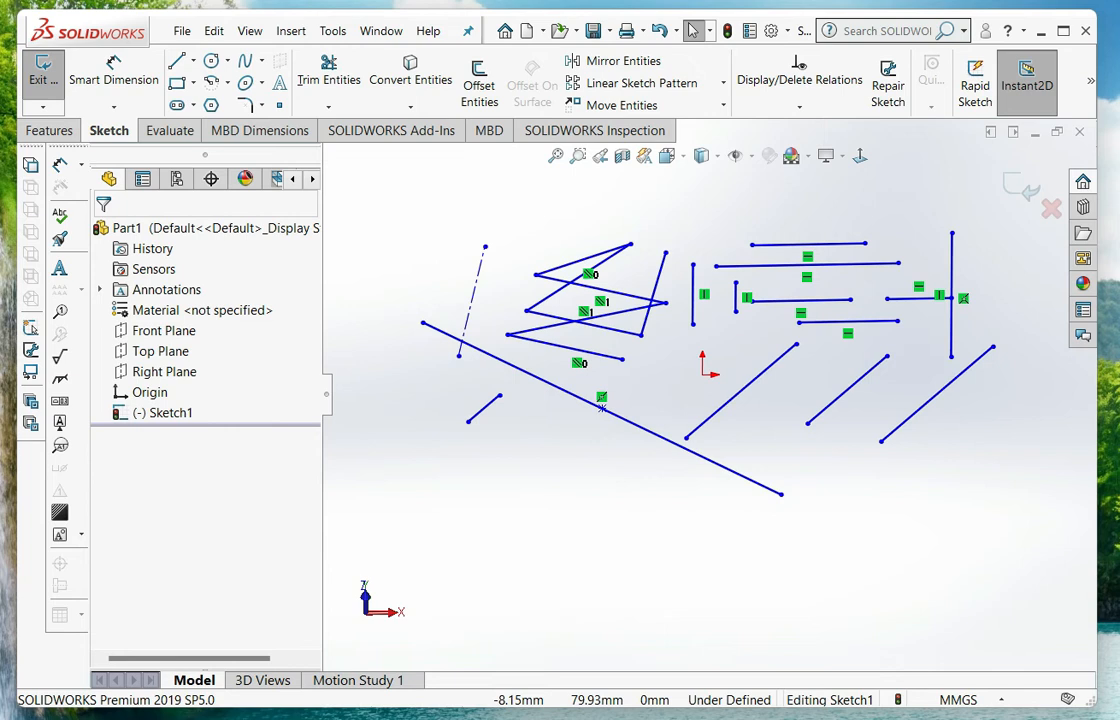
- Practise window and crossing selections on the left and right groups of sketch lines and on the whole sketch, clearing each selection
mouse_move(680, 221)
left_mouse_down()
mouse_move(550, 322)
mouse_move(427, 395)
mouse_move(378, 442)
left_mouse_up()
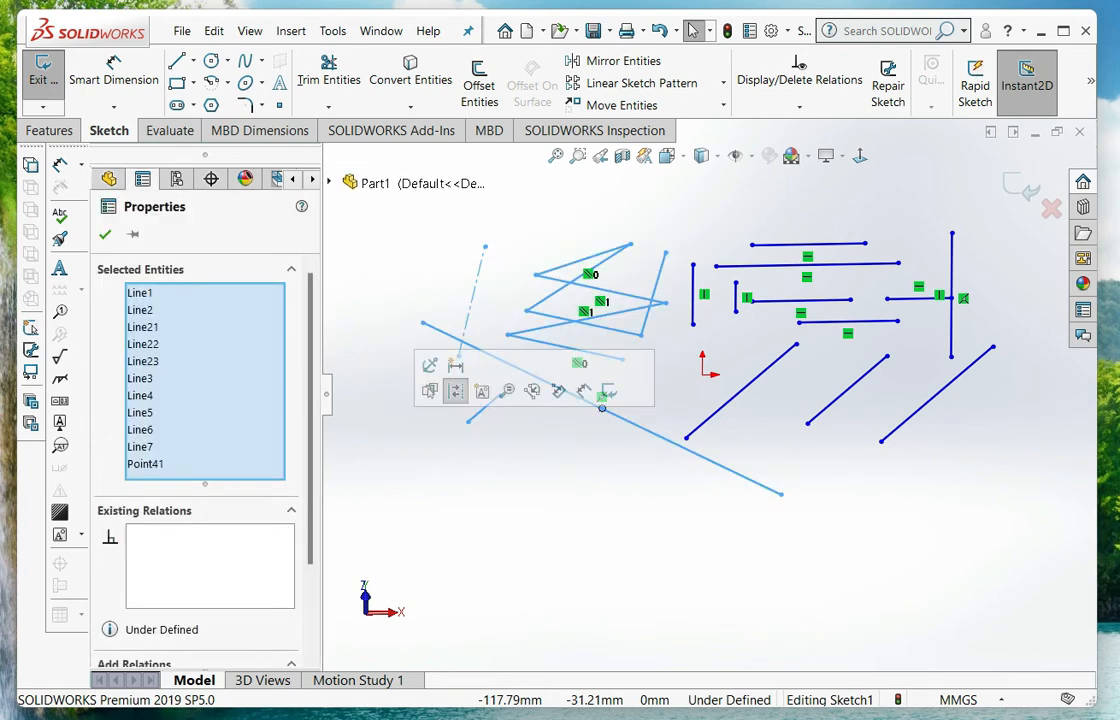
mouse_move(690, 225)
left_mouse_down()
mouse_move(805, 245)
mouse_move(970, 425)
mouse_move(988, 427)
left_mouse_up()
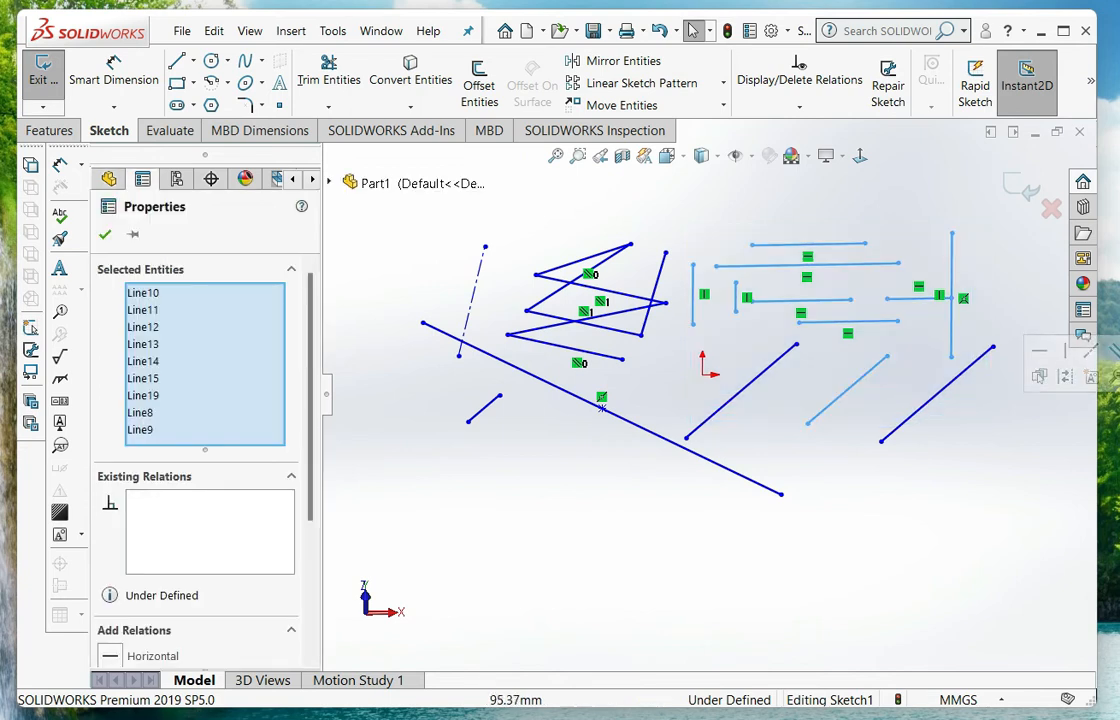
key("Escape")
mouse_move(728, 218)
left_mouse_down()
mouse_move(917, 280)
mouse_move(945, 374)
left_mouse_up()
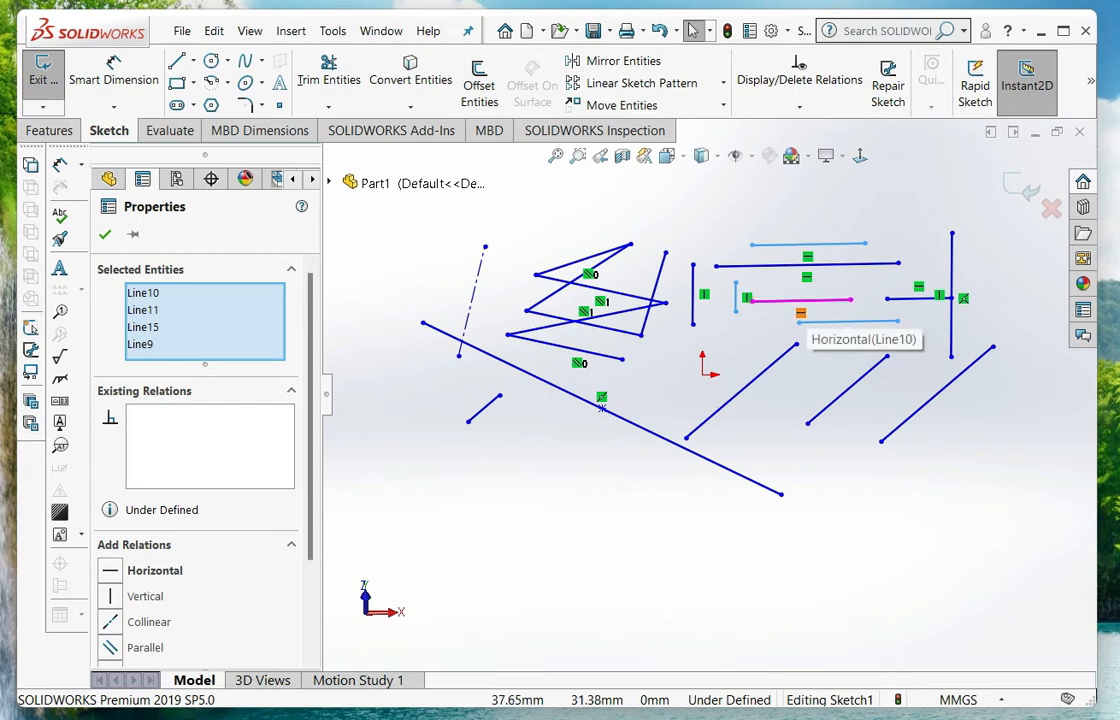
left_click_drag(667, 213, 971, 408)
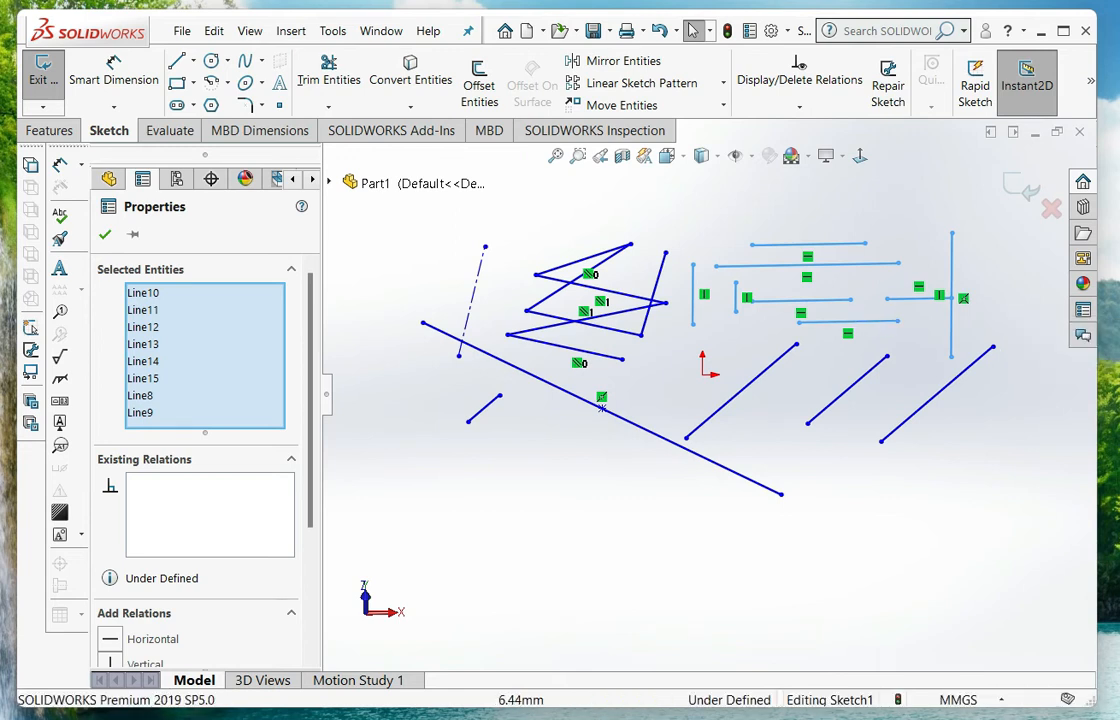
mouse_move(673, 225)
left_mouse_down()
mouse_move(477, 375)
mouse_move(407, 400)
left_mouse_up()
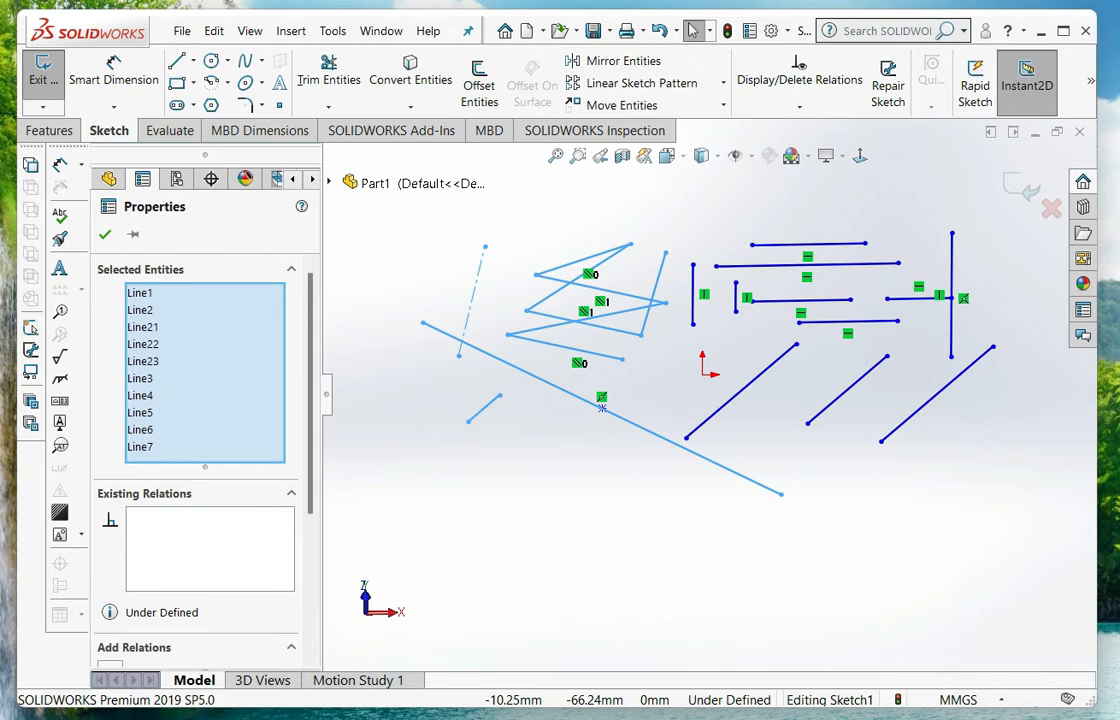
key("Escape")
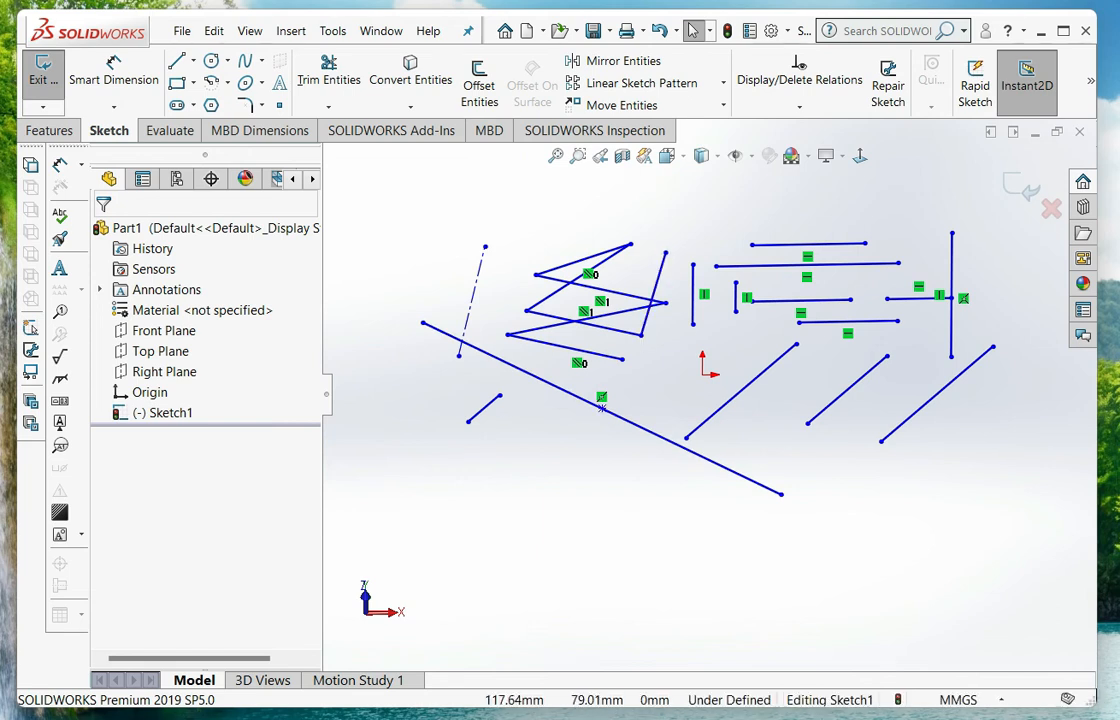
mouse_move(975, 197)
left_mouse_down()
mouse_move(512, 375)
mouse_move(395, 475)
left_mouse_up()
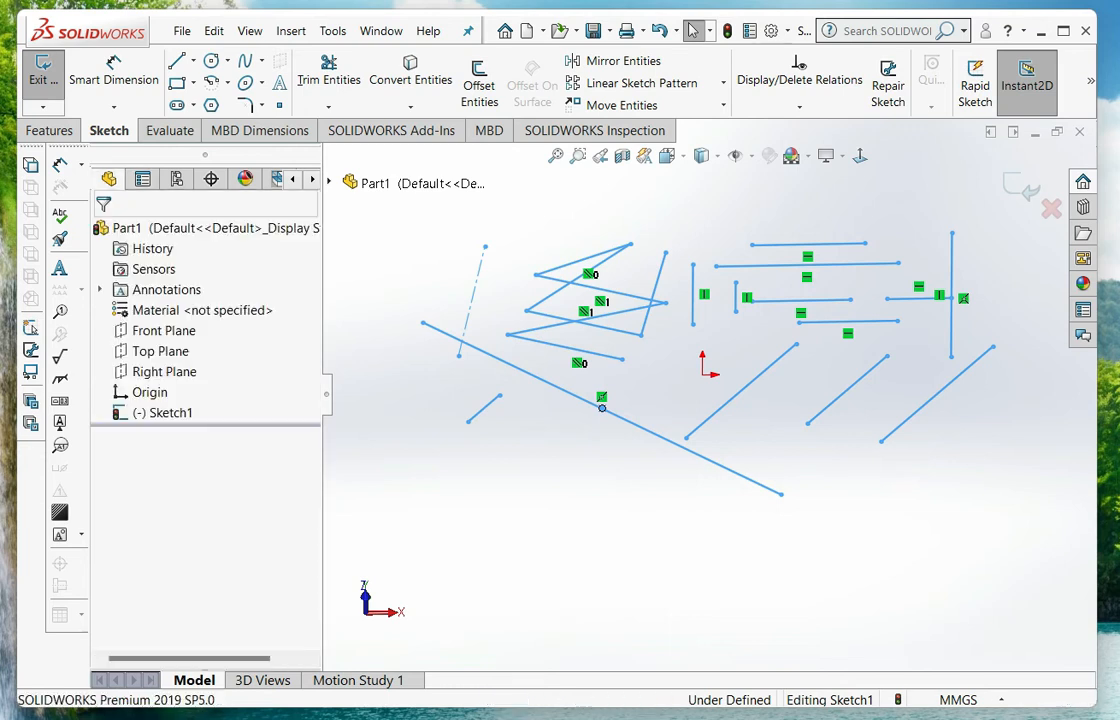
key("Escape")
- Delete the lines fully enclosed by a window selection right of the zigzag, and all remaining sketch lines using a crossing selection
left_click_drag(642, 197, 1000, 428)
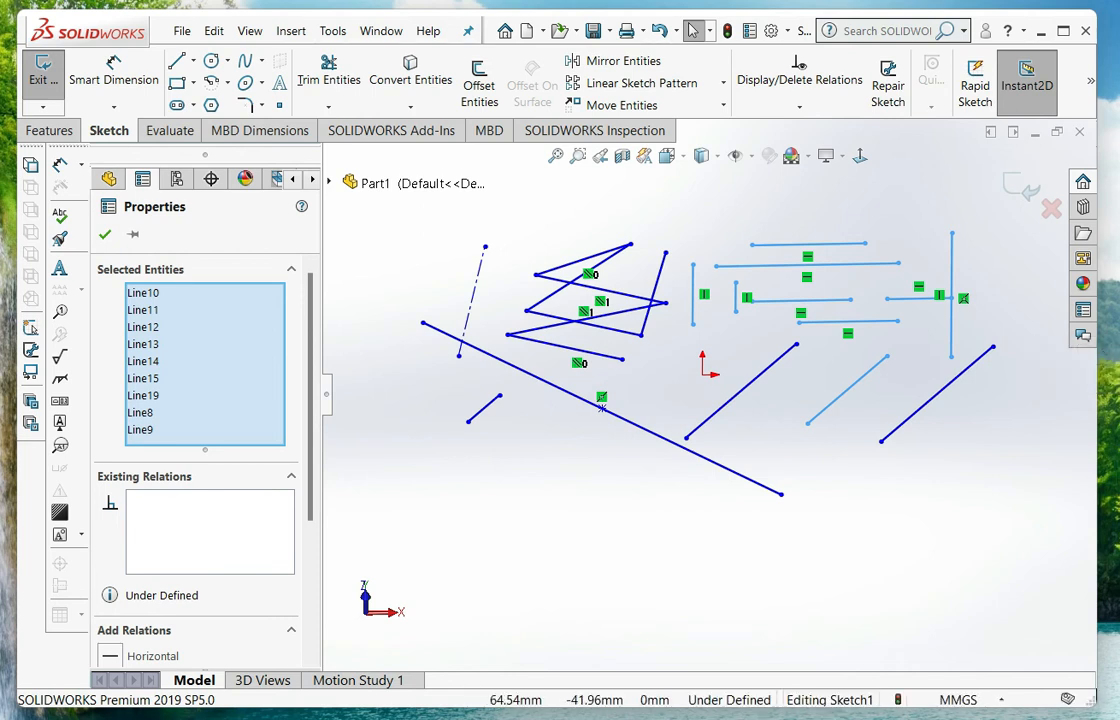
key("Delete")
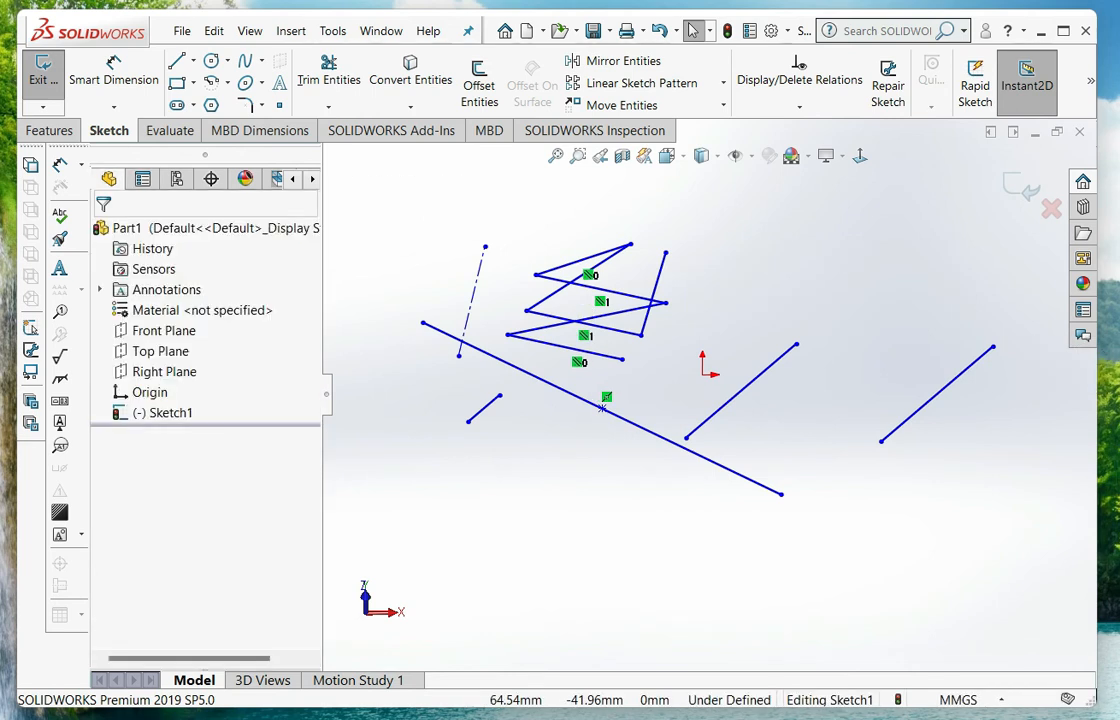
mouse_move(993, 218)
left_mouse_down()
mouse_move(505, 395)
mouse_move(476, 446)
left_mouse_up()
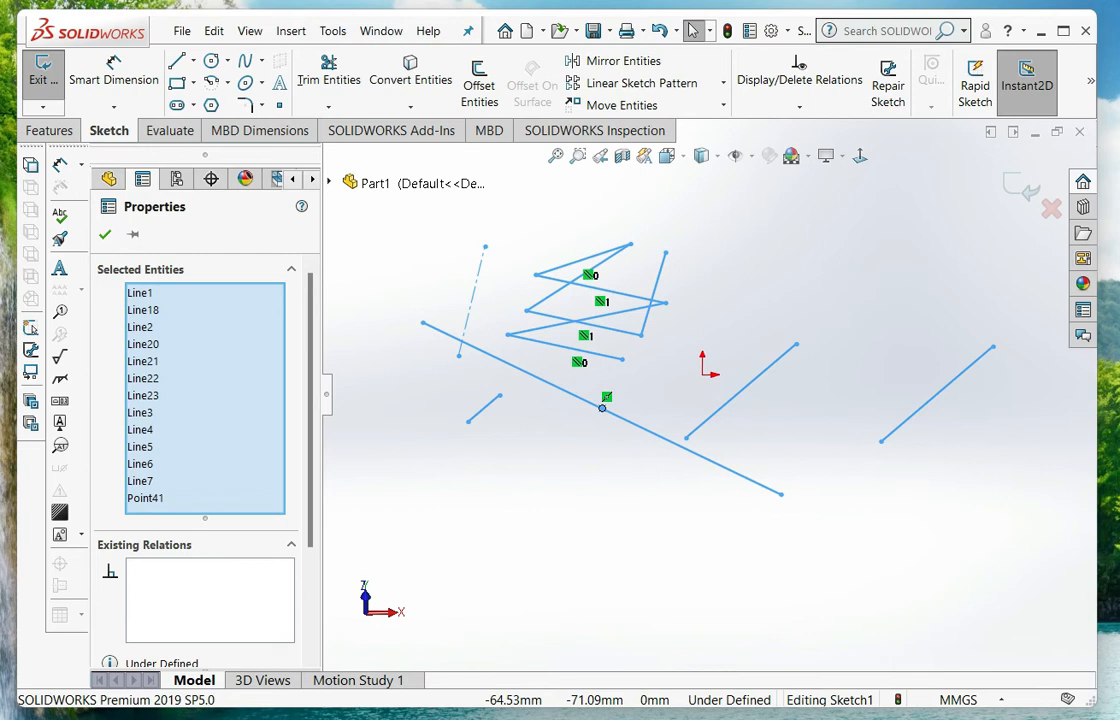
key("Delete")
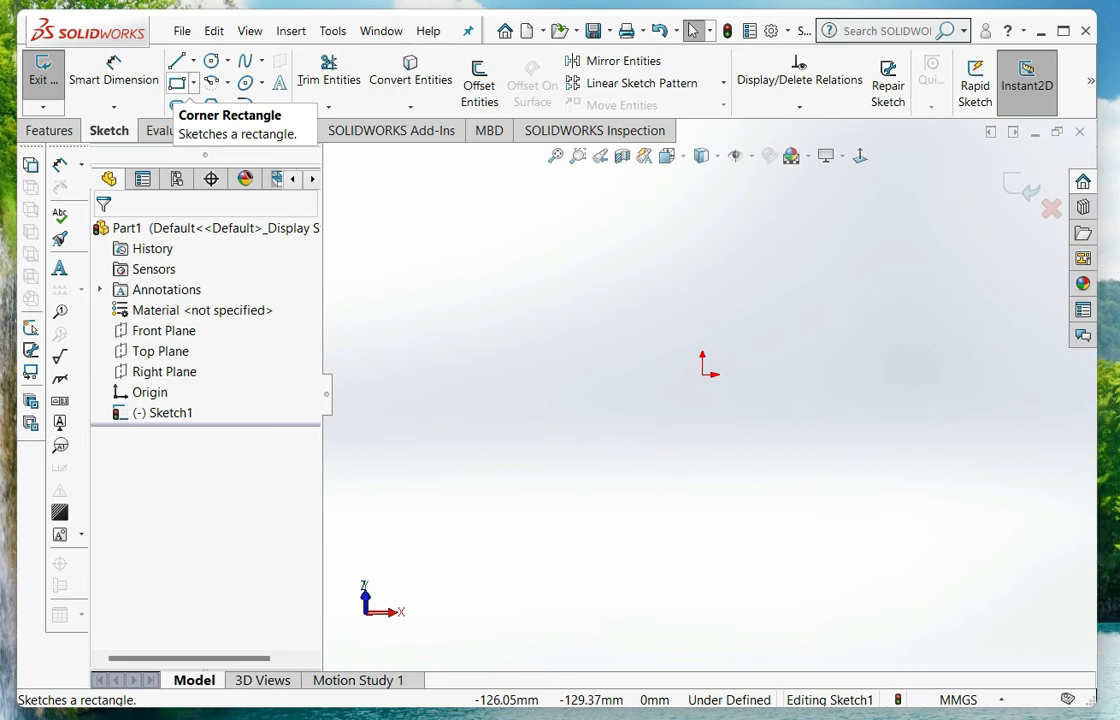
- Sketch a corner rectangle about 30 mm wide and 36 mm high to the left of the origin
left_click(176, 83)
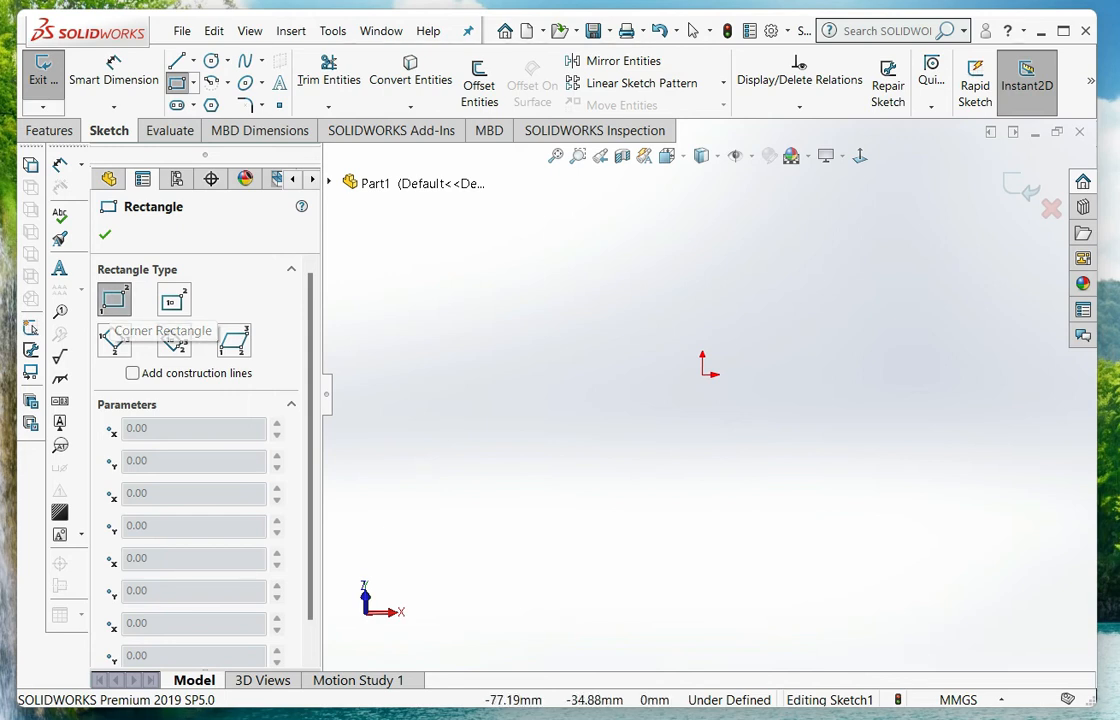
left_click(481, 441)
left_click(564, 371)
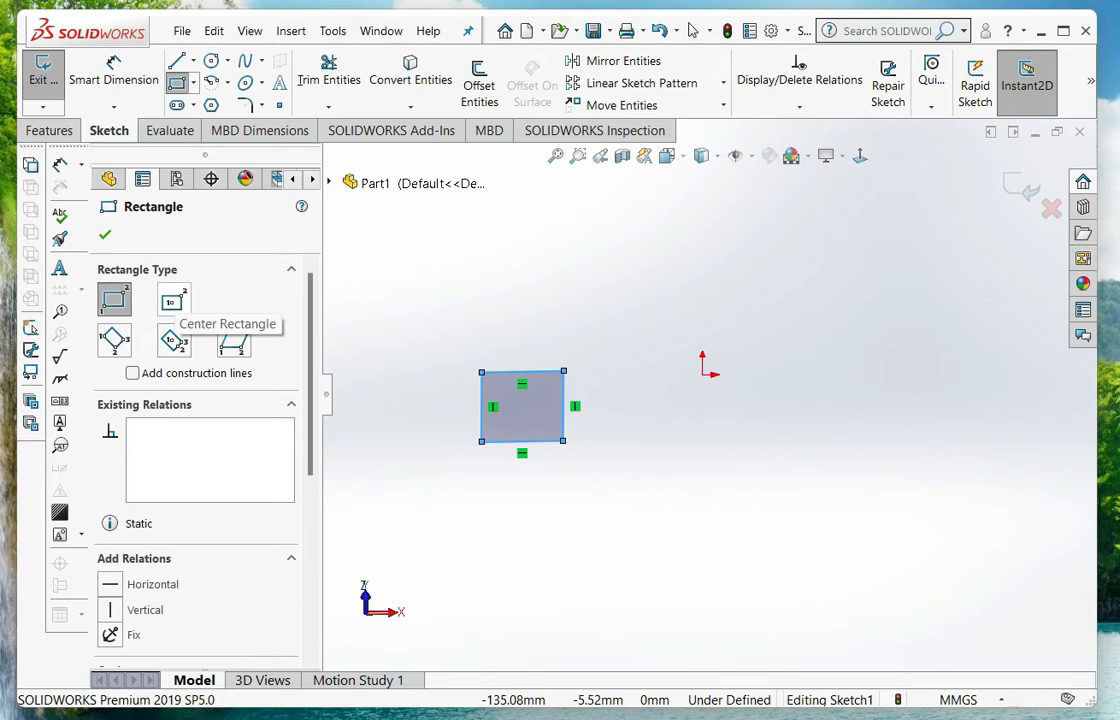
- Sketch a center rectangle about 30 mm wide and 94 mm high just to the right of the origin
left_click(173, 300)
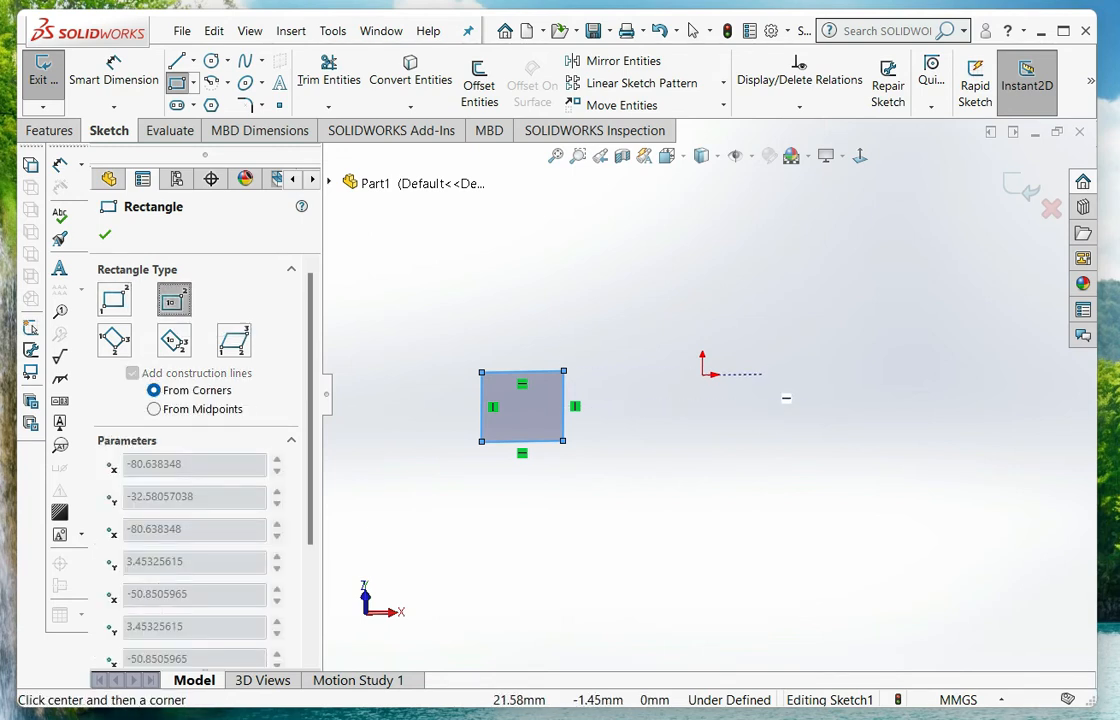
left_click(768, 389)
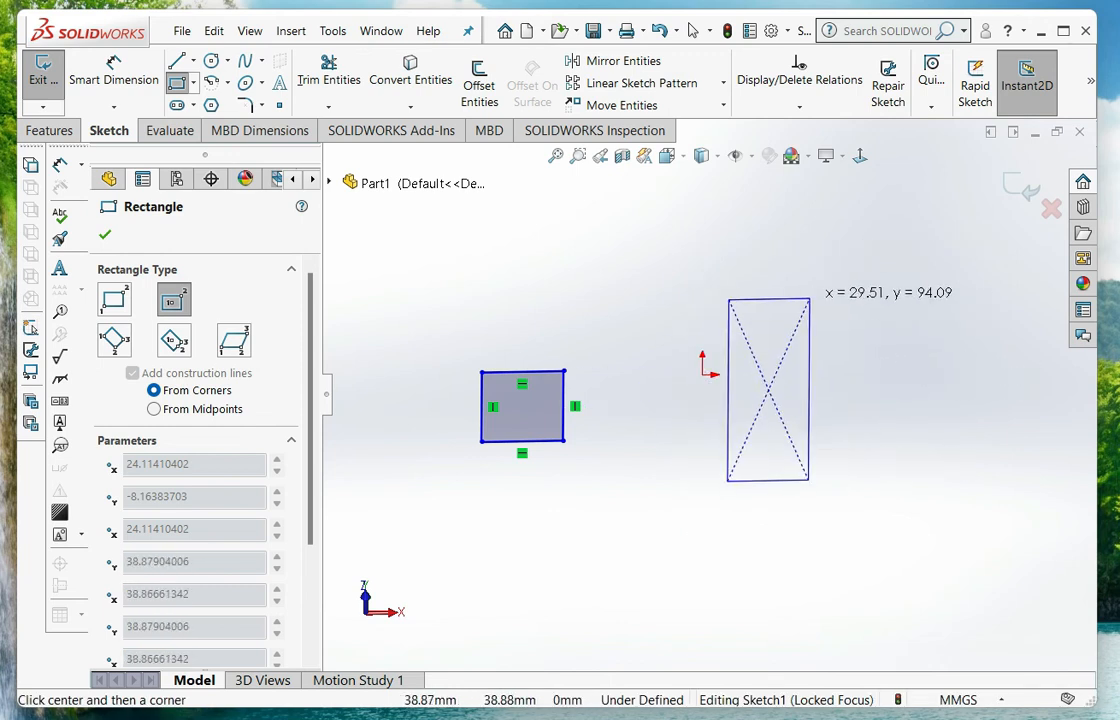
left_click(810, 298)
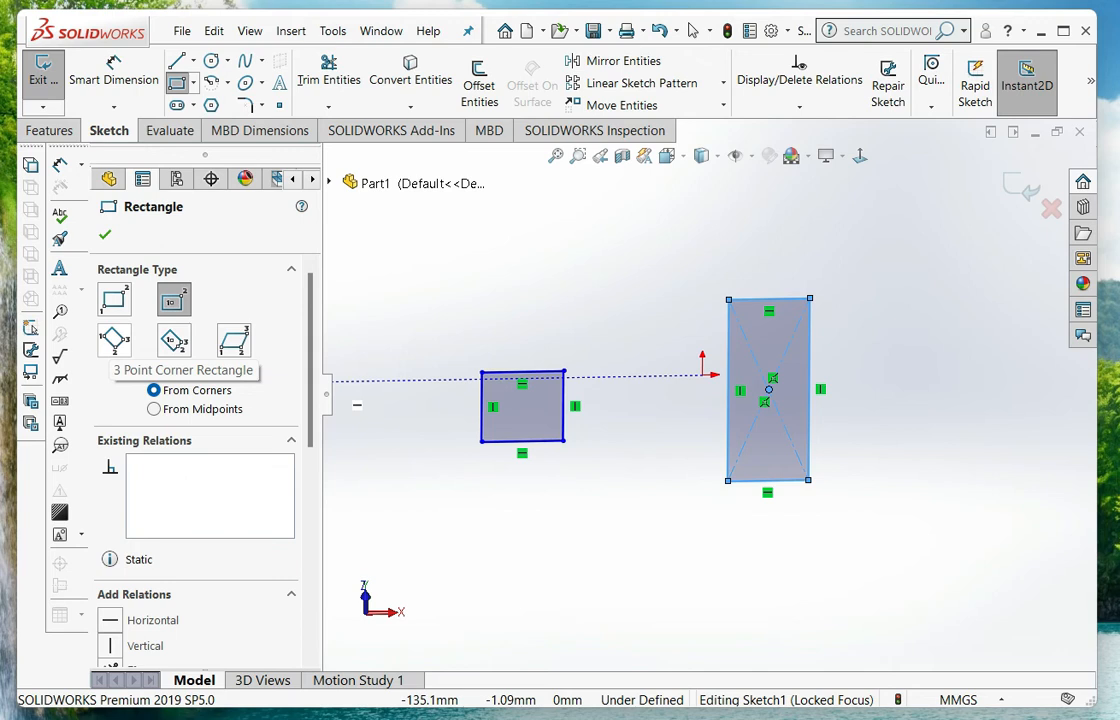
- Sketch a tilted 3 point corner rectangle of about 82 by 85 mm above the small corner rectangle
left_click(114, 340)
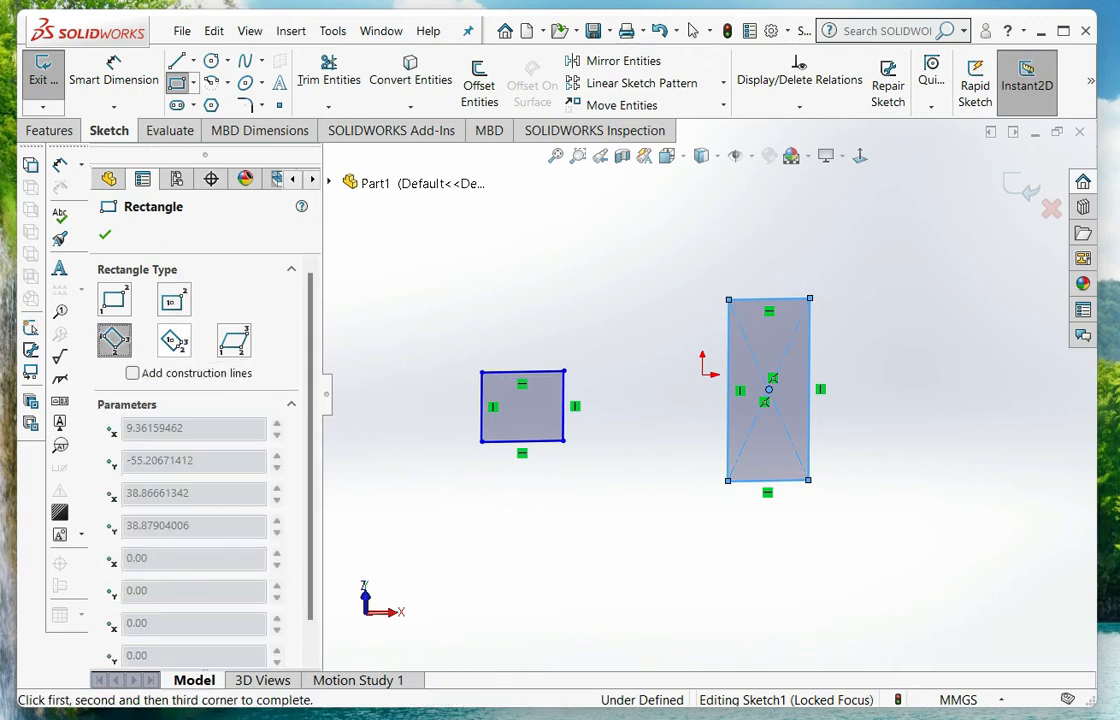
scroll(708, 394, "up", 5)
scroll(720, 400, "down", 3)
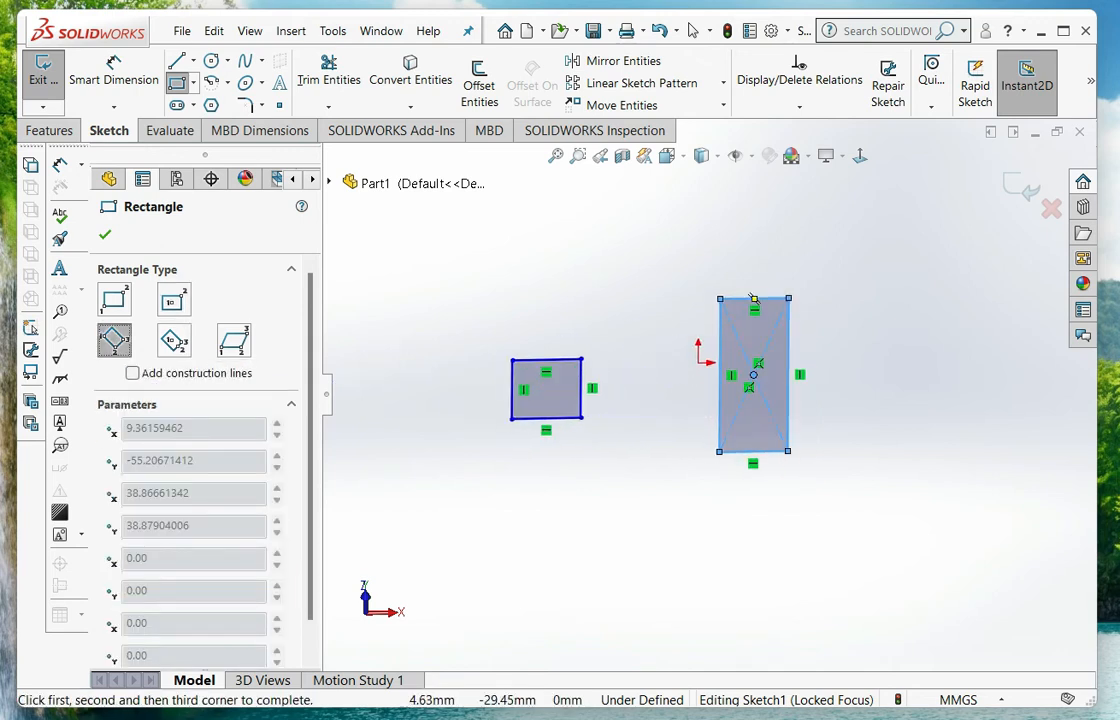
scroll(728, 350, "up", 4)
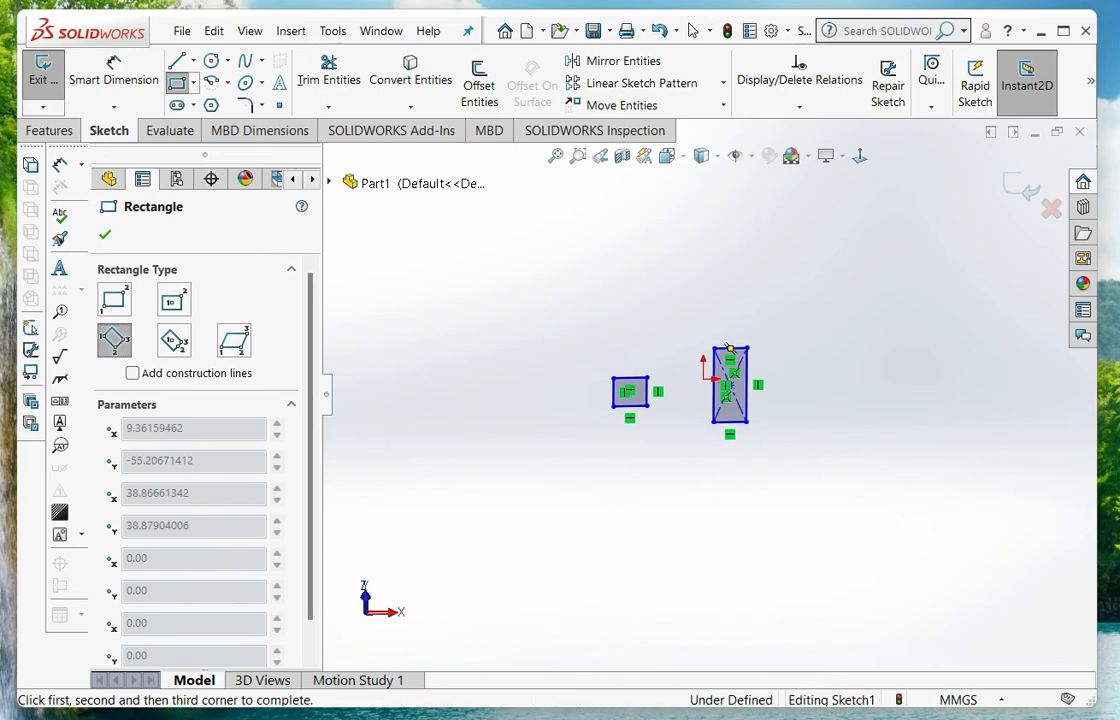
left_click(564, 276)
left_click(648, 342)
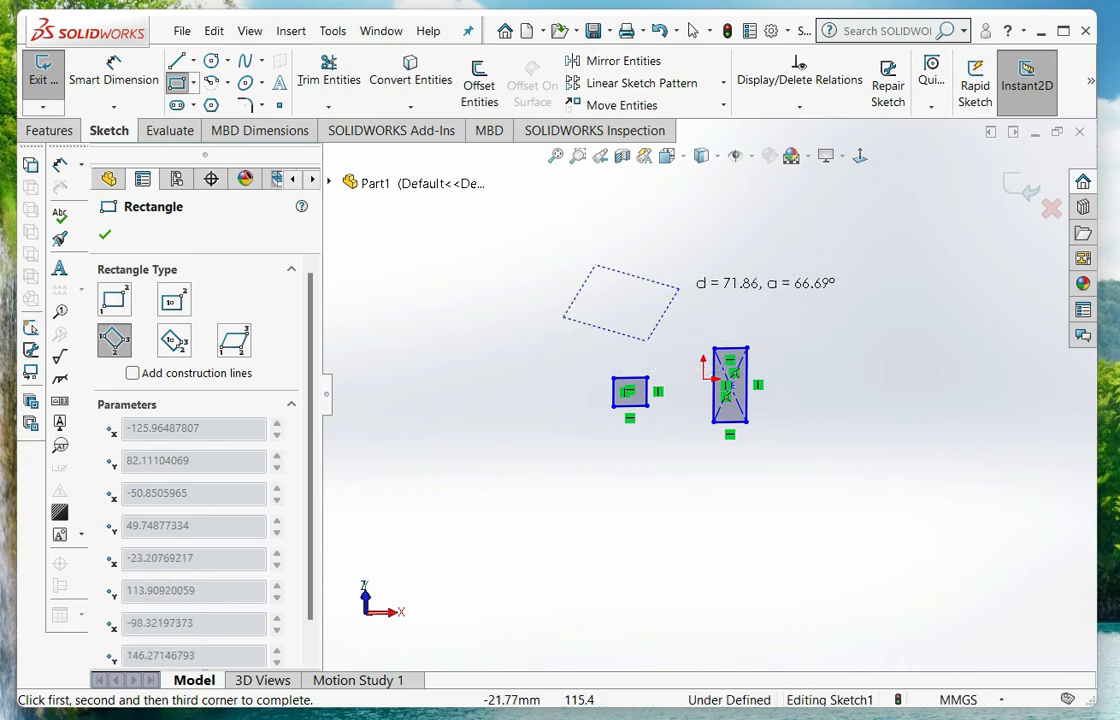
left_click(684, 279)
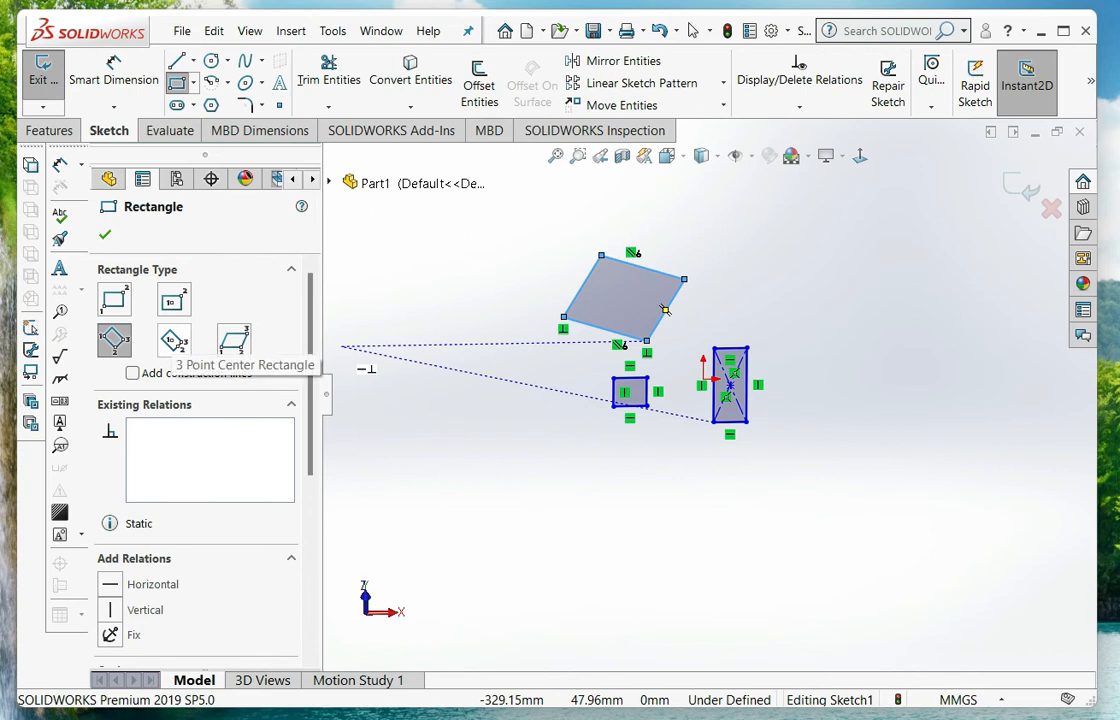
- Sketch a large tilted 3 point center rectangle, about 188 by 164 mm, above and to the right of the origin
left_click(174, 341)
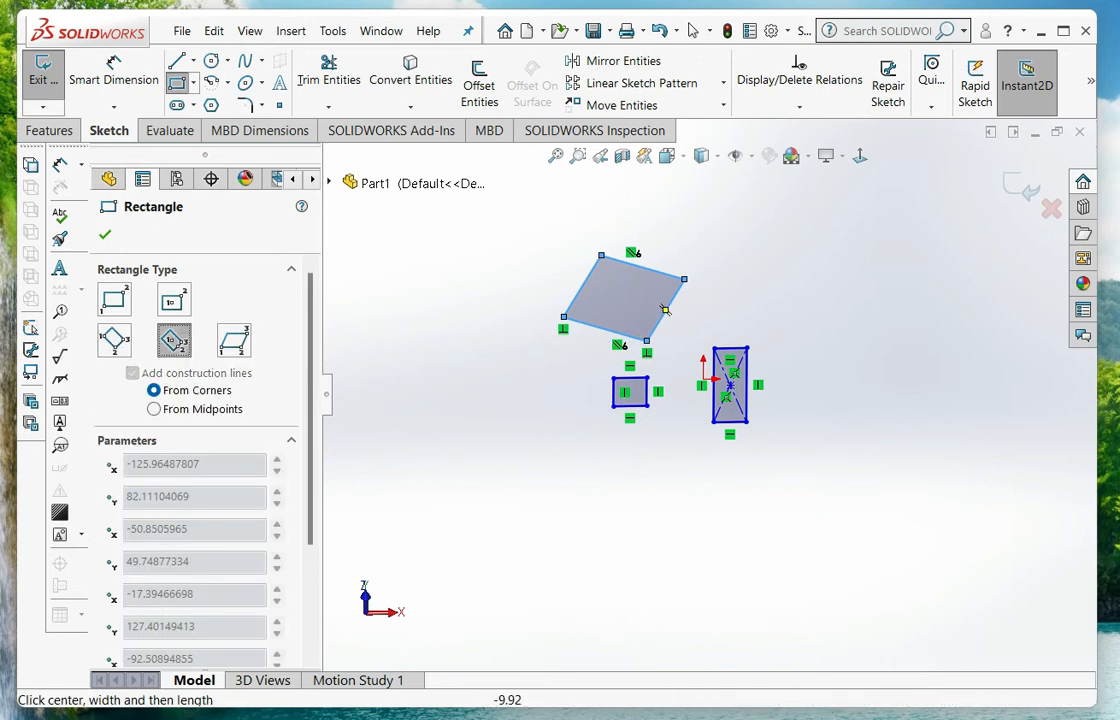
left_click(665, 310)
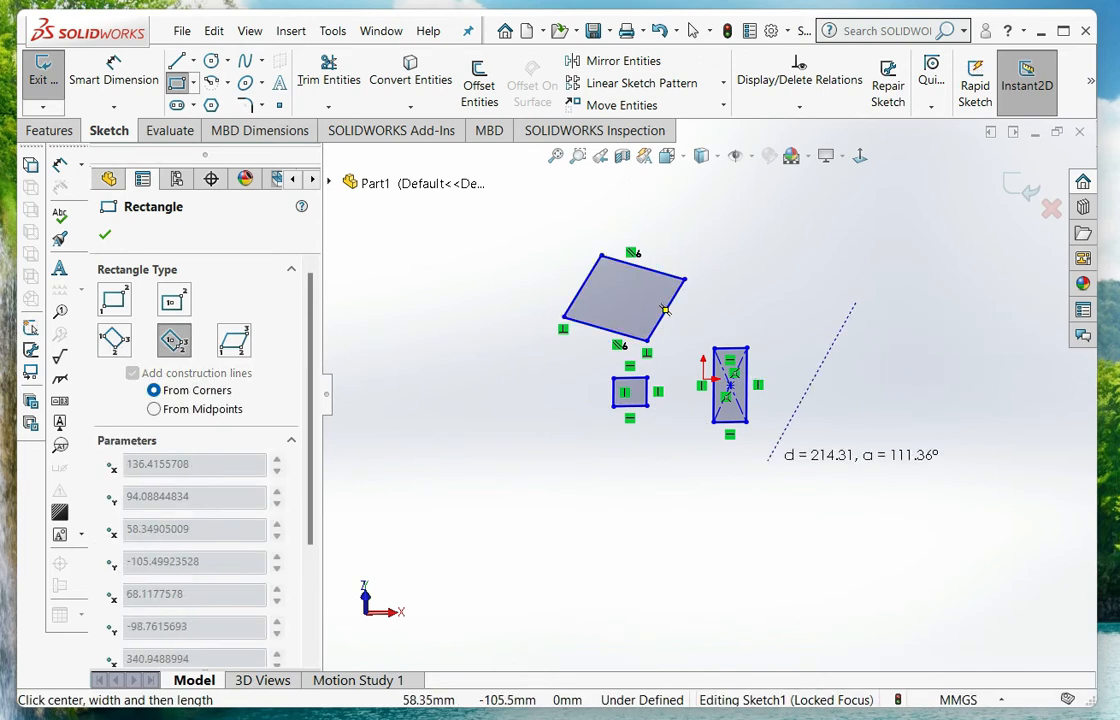
left_click(918, 245)
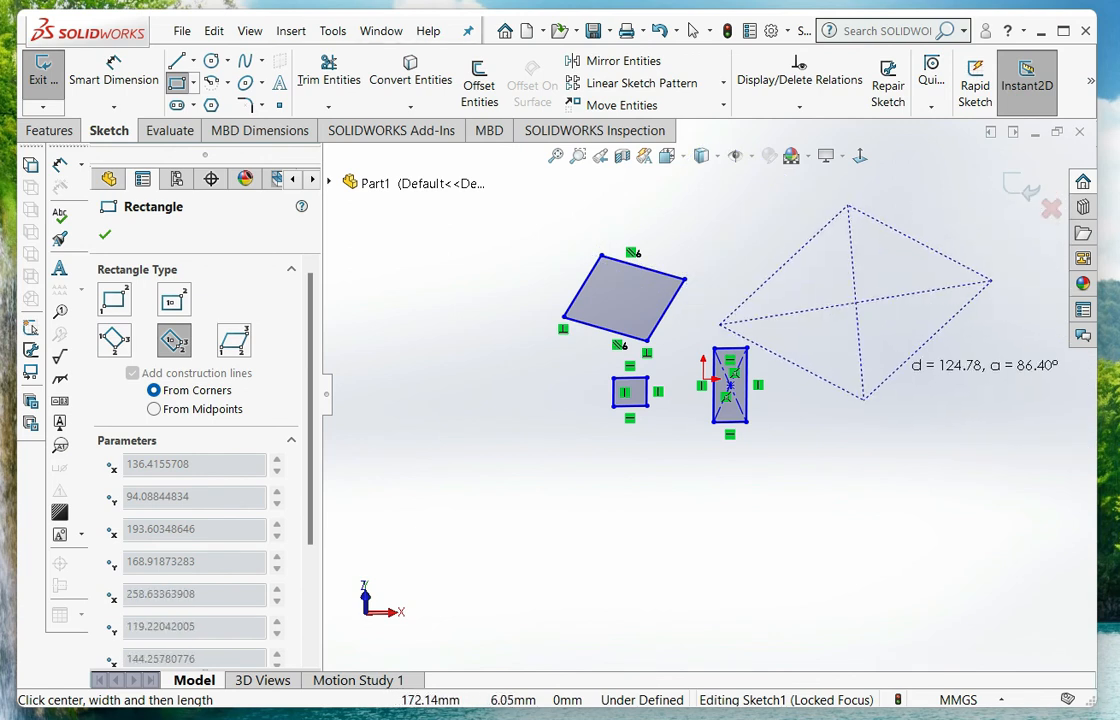
left_click(900, 362)
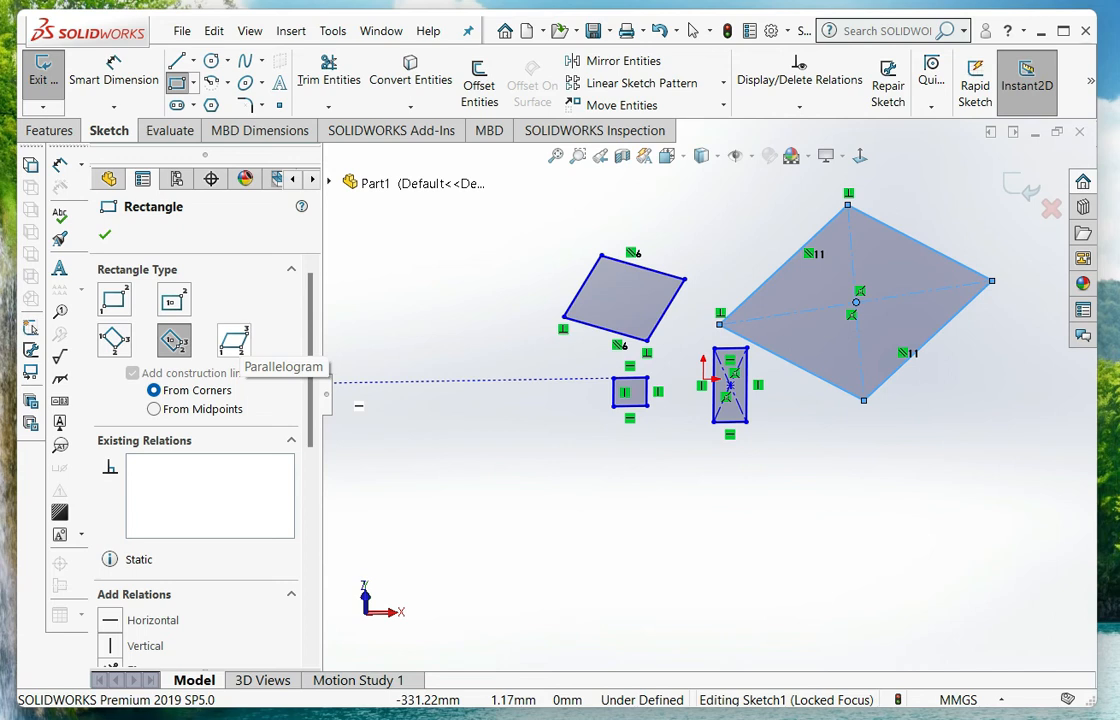
- Sketch a flat parallelogram with a horizontal base about 75 mm long, below and left of the other rectangles, and end the command
left_click(234, 341)
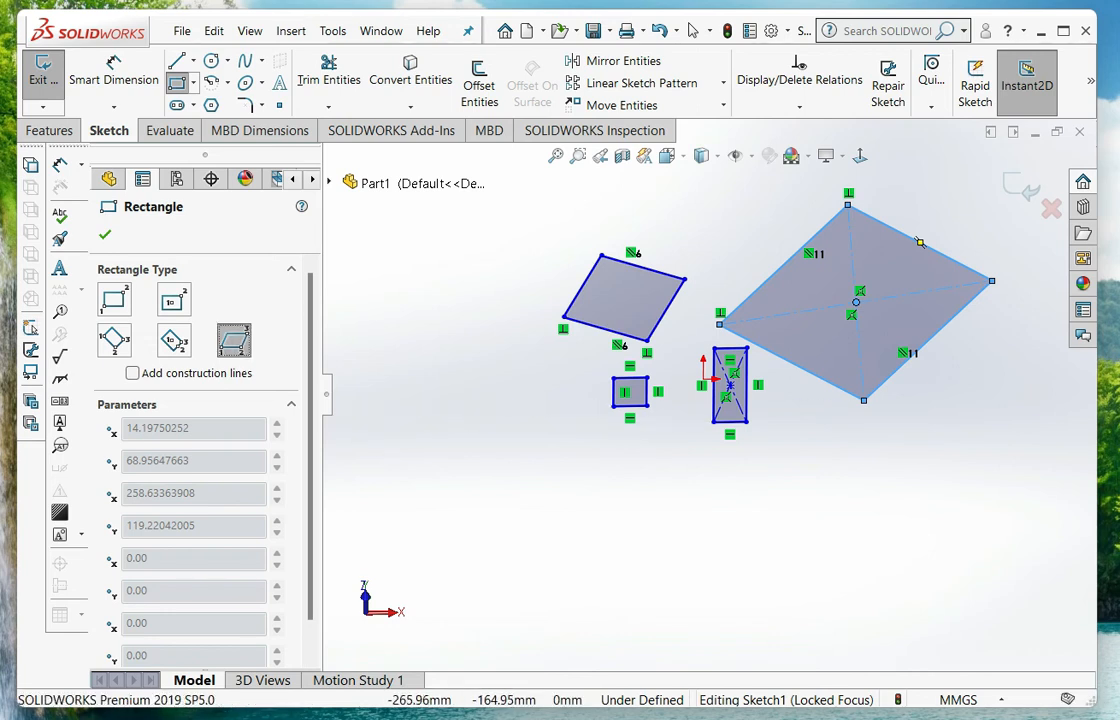
left_click(410, 512)
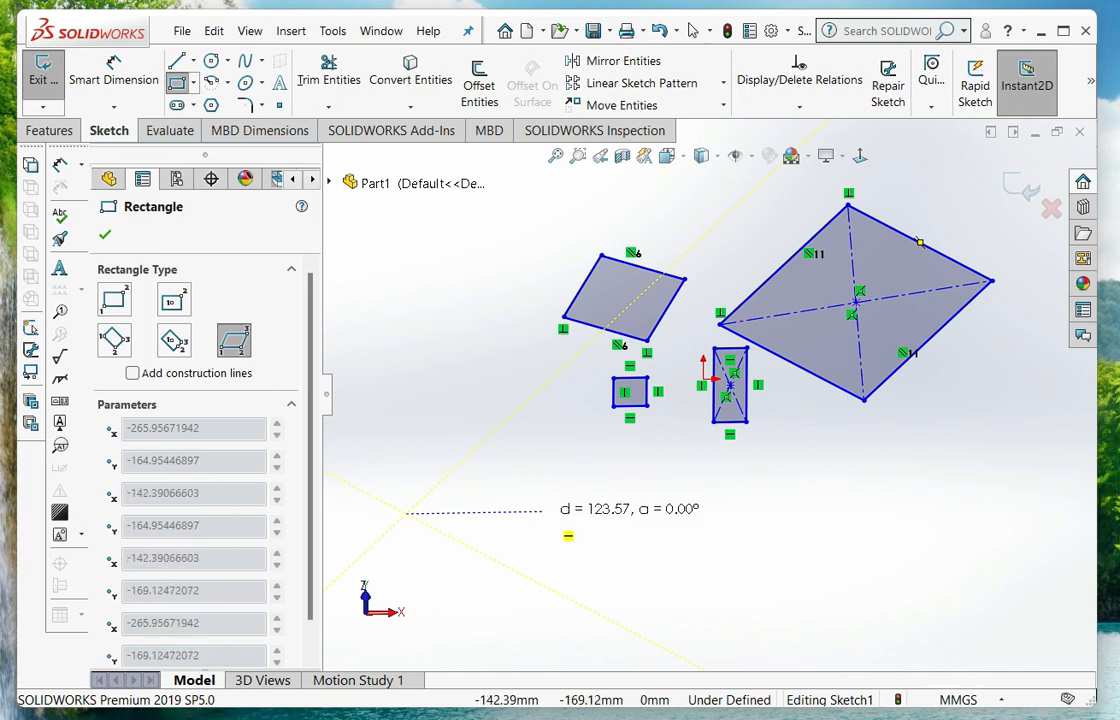
left_click(490, 512)
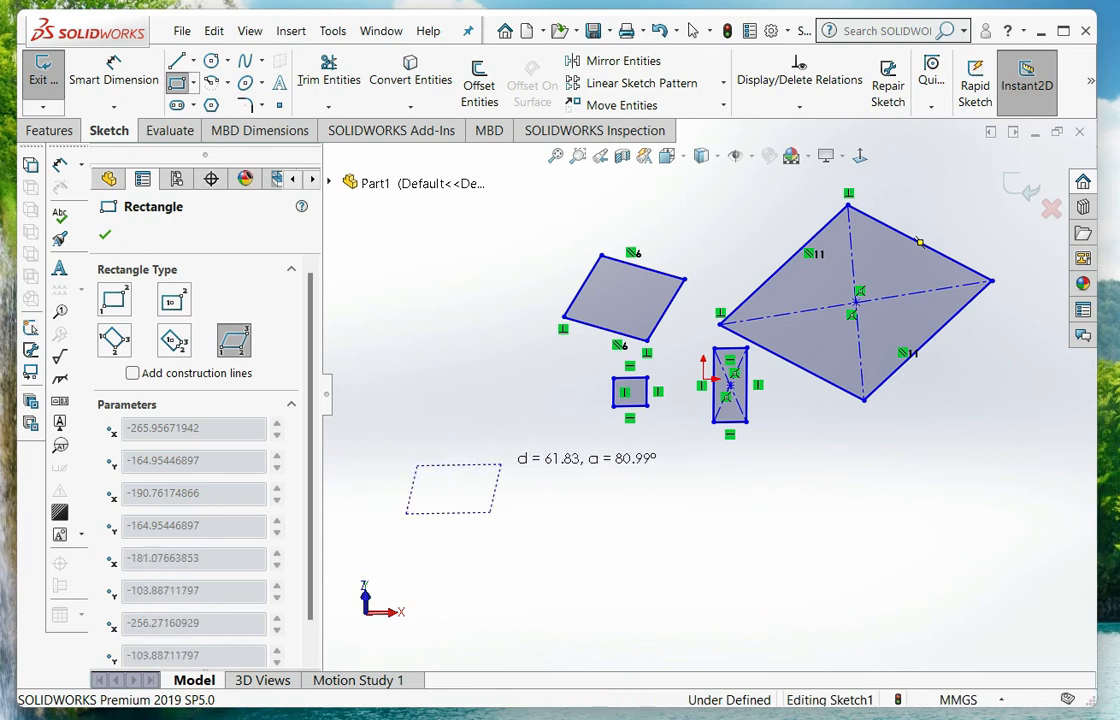
left_click(561, 487)
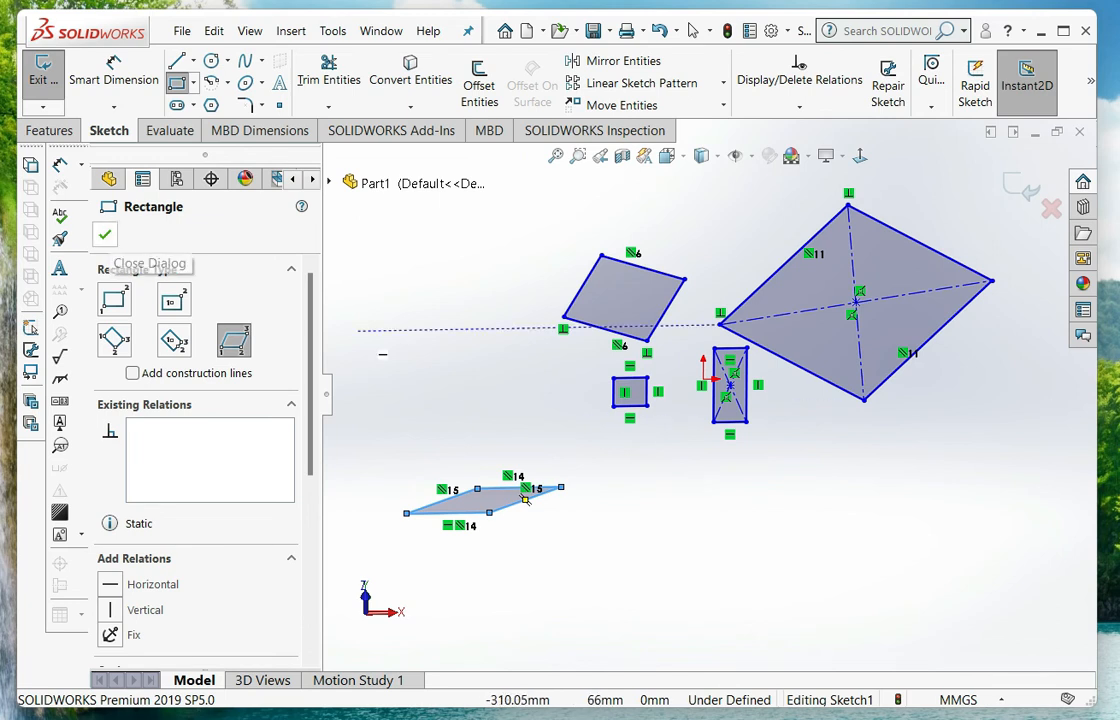
left_click(104, 234)
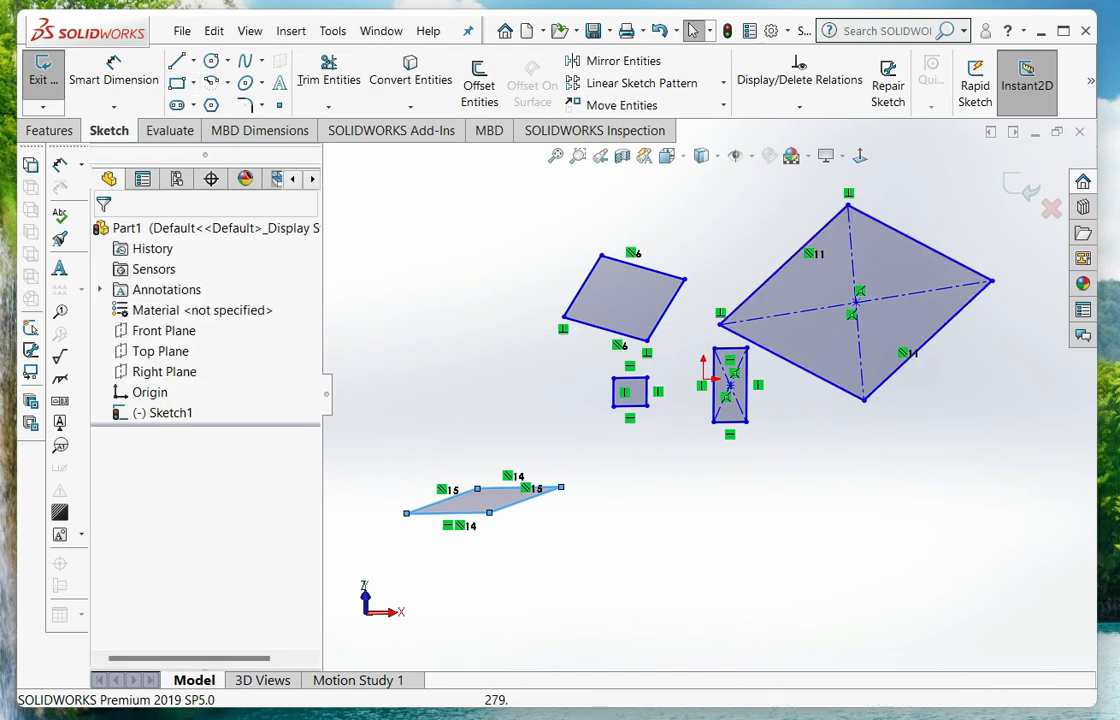
- Delete all the rectangles and the parallelogram from the sketch with one crossing selection
scroll(500, 472, "up", 3)
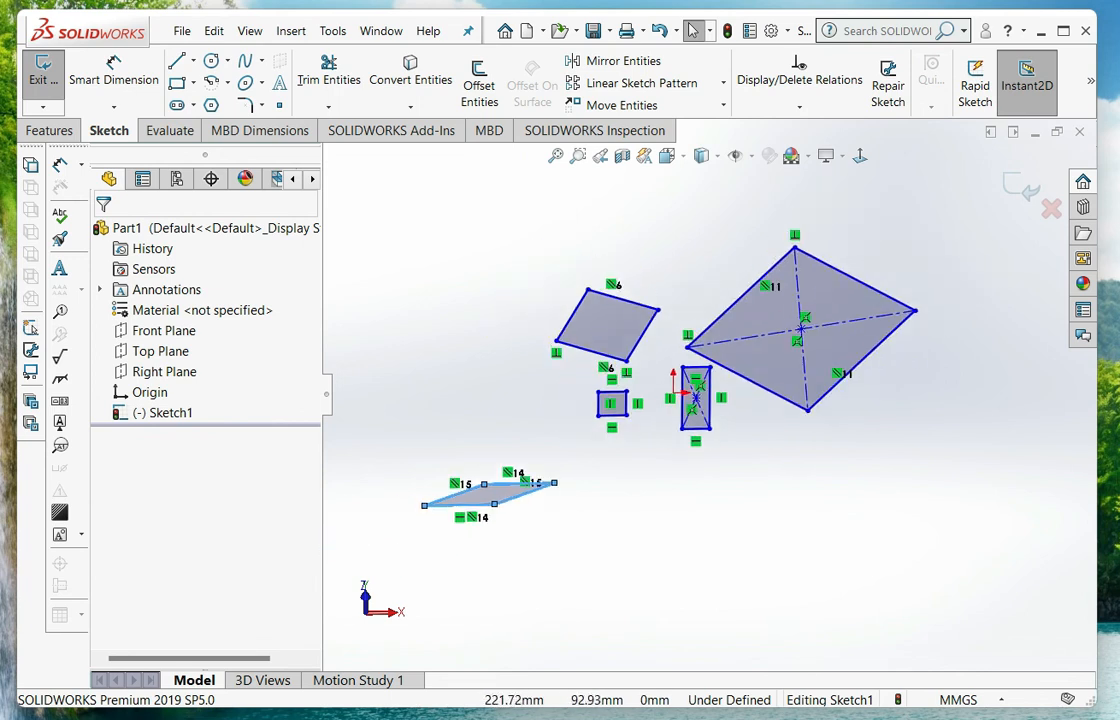
mouse_move(924, 227)
left_mouse_down()
mouse_move(502, 498)
mouse_move(410, 497)
left_mouse_up()
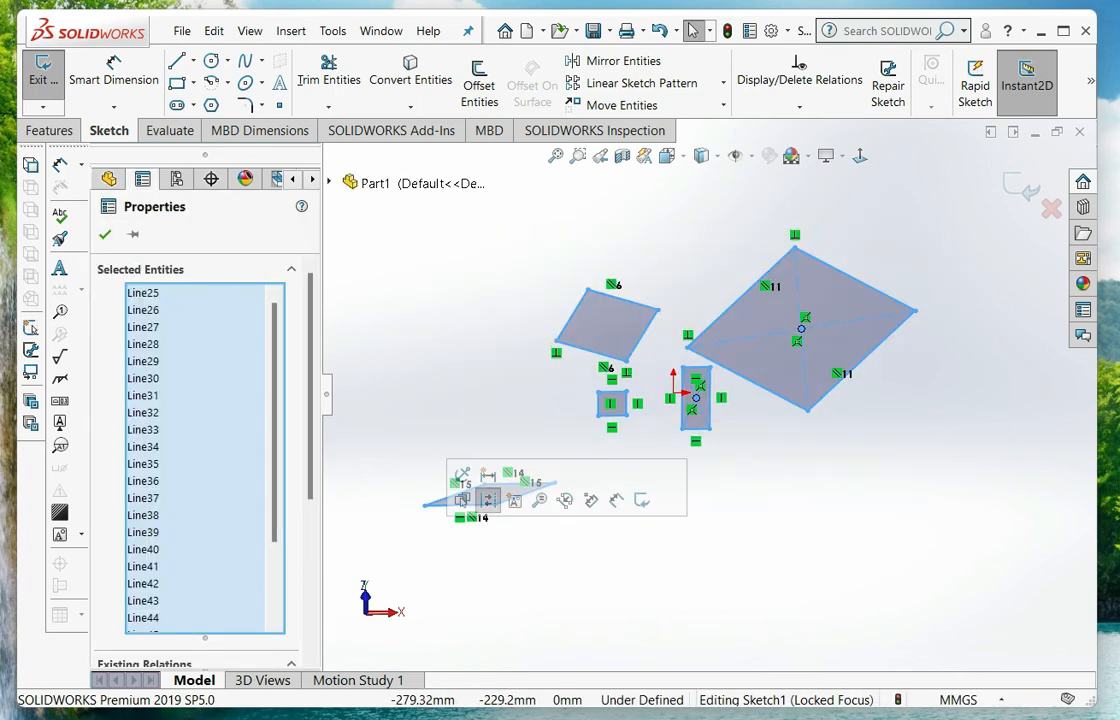
key("Delete")
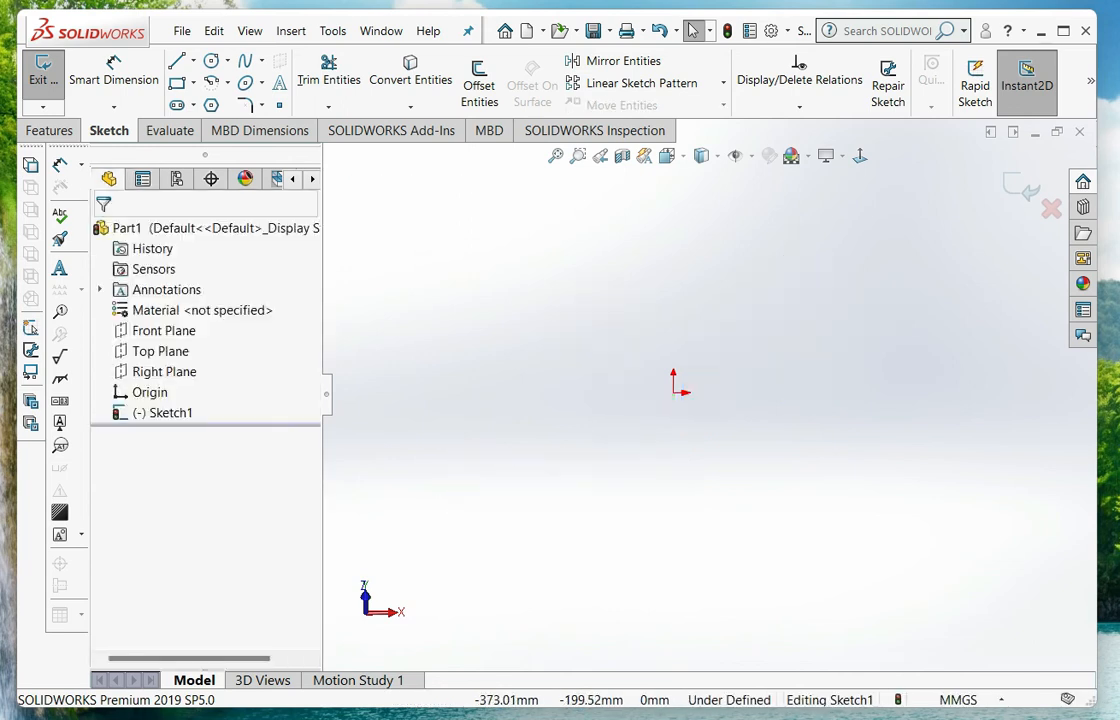
- Sketch a center-point circle to the left of the origin, centred at about (-106, 61) mm
left_click(211, 61)
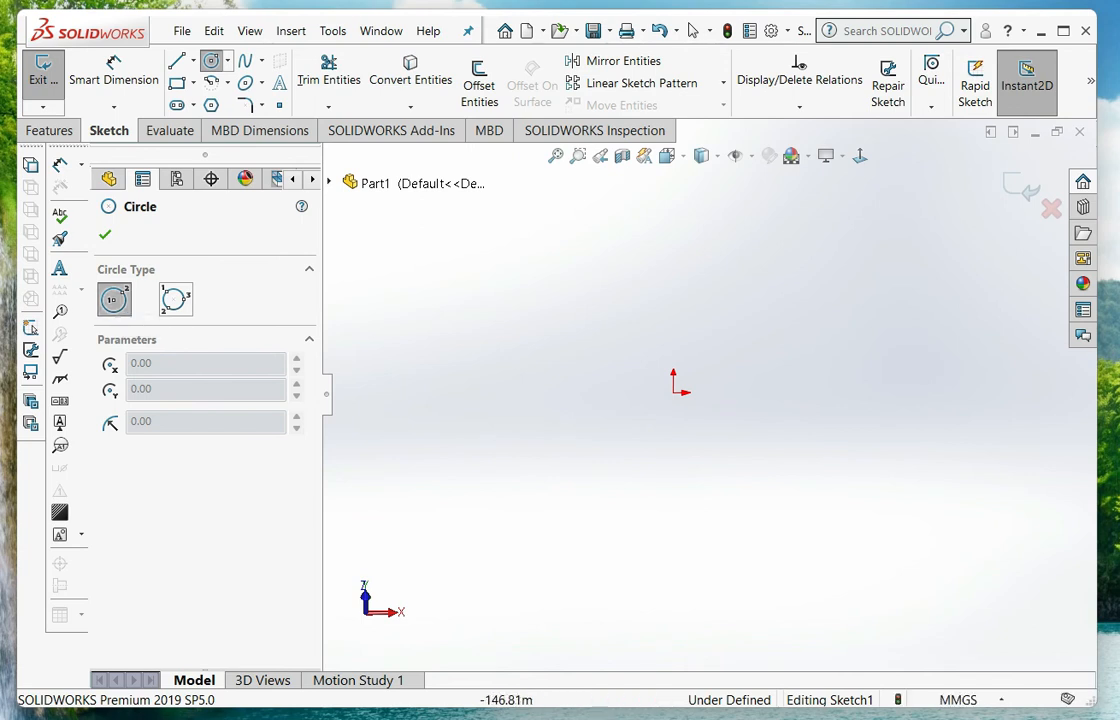
left_click(575, 354)
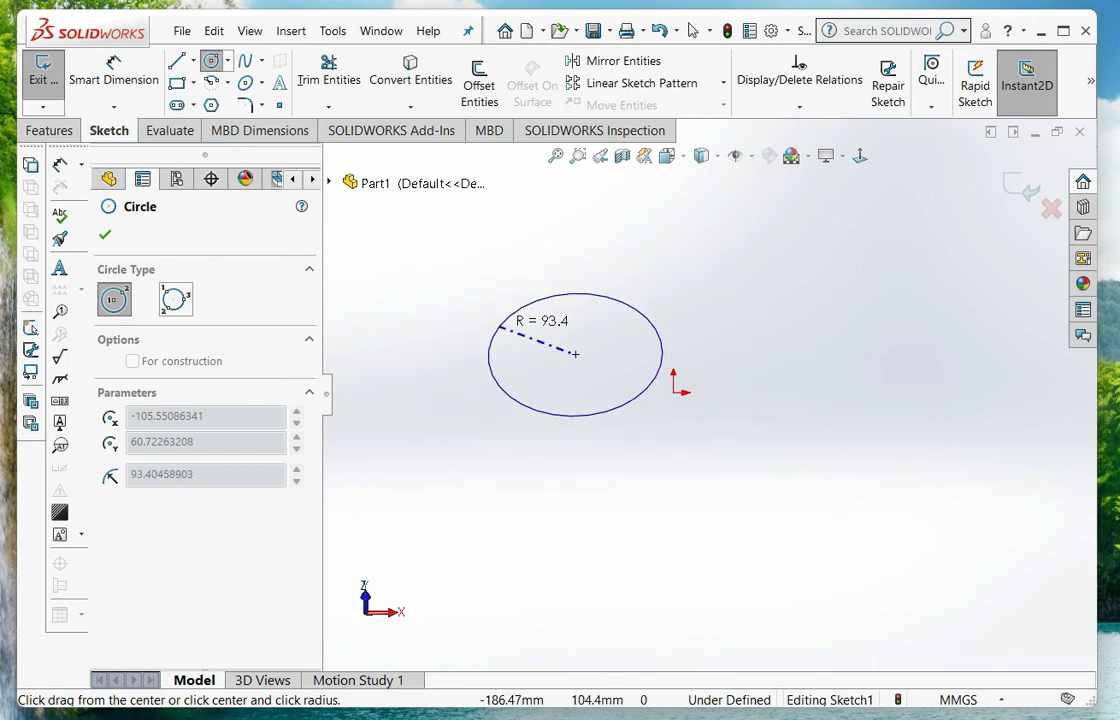
left_click(525, 333)
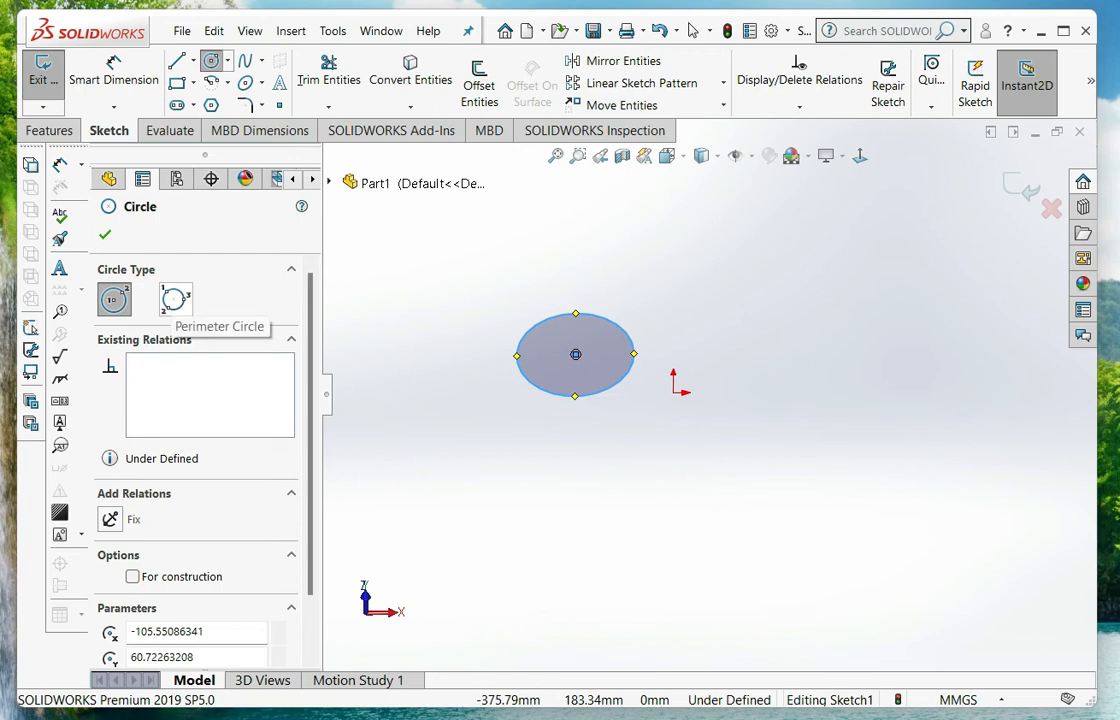
- Sketch a perimeter circle through three points to the right of the origin, with a radius of about 95 mm, and end the command
left_click(175, 298)
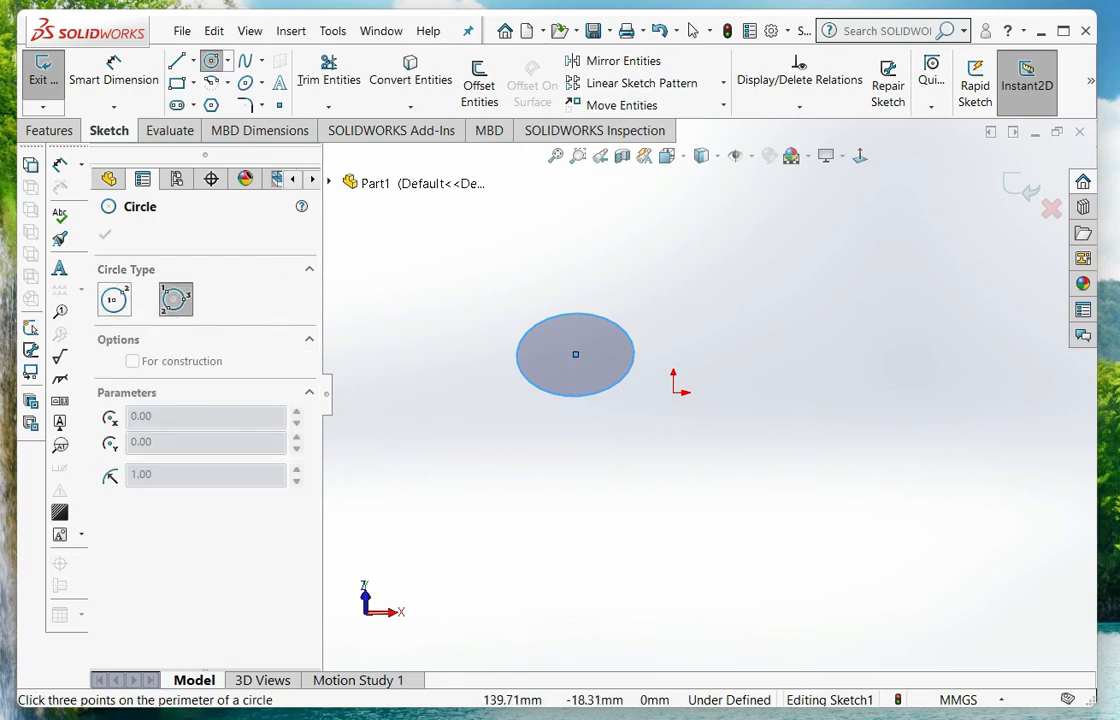
left_click(804, 402)
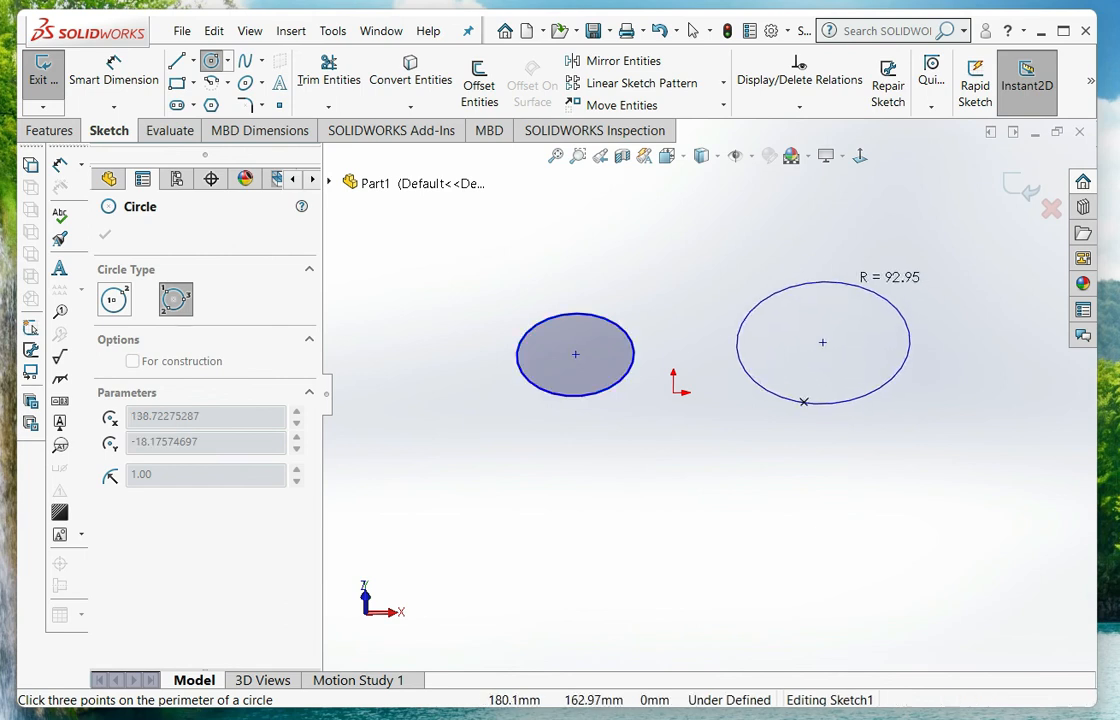
left_click(842, 282)
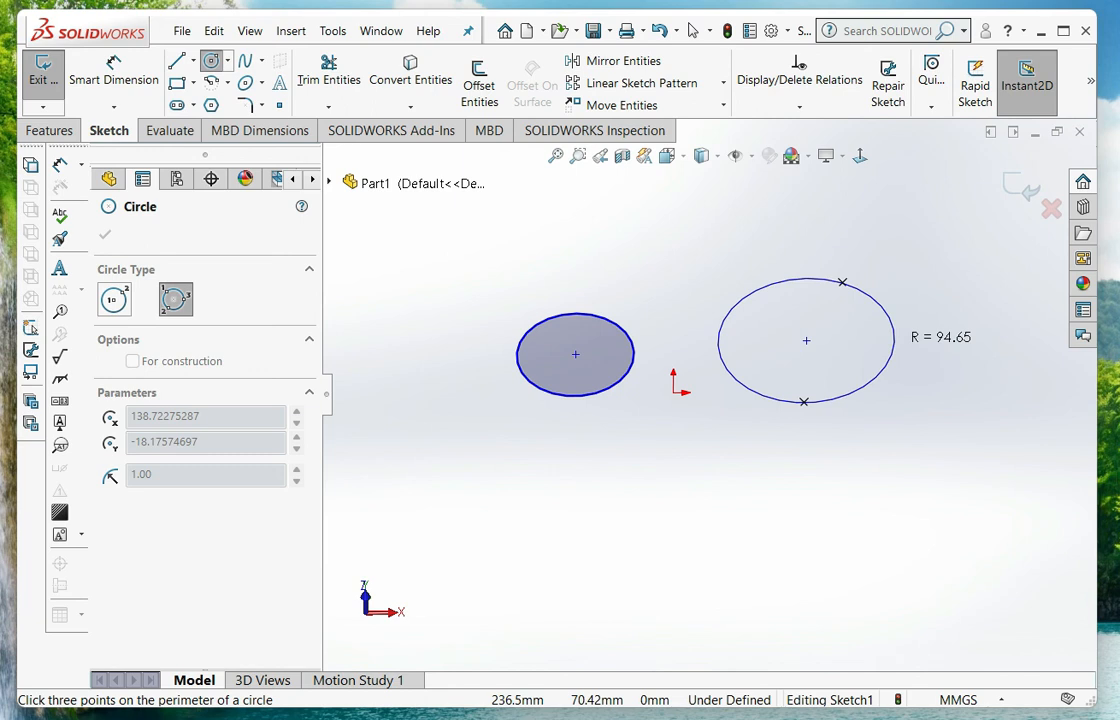
left_click(719, 345)
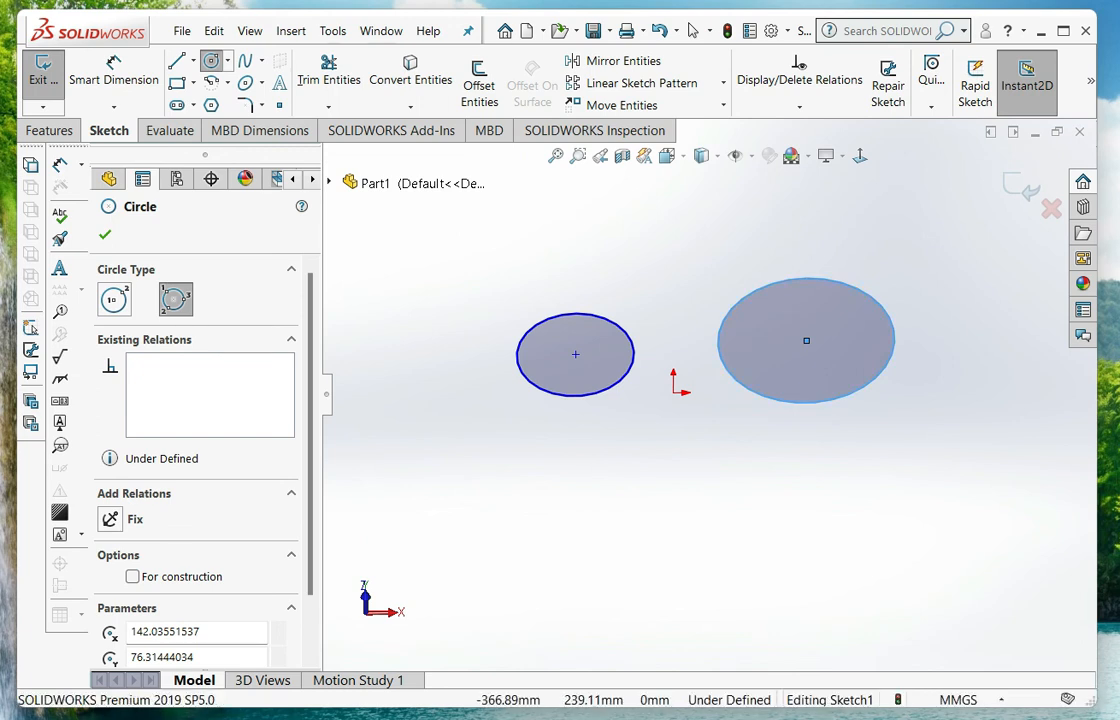
left_click(104, 234)
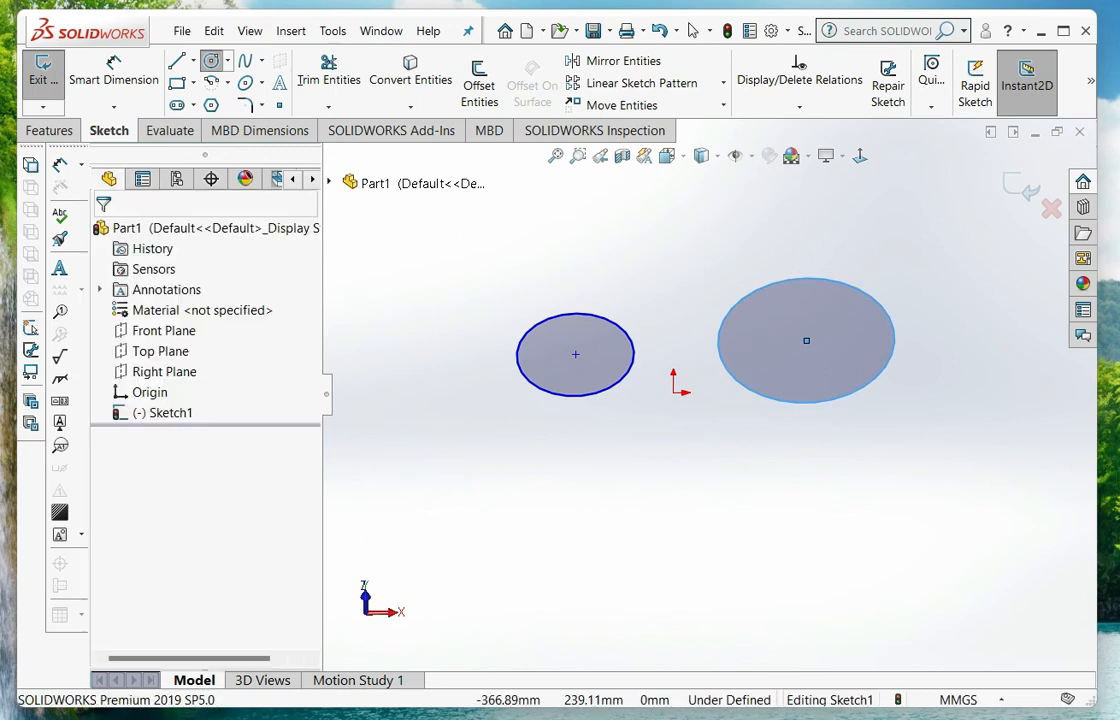
- Delete both circles from the sketch with one crossing selection
left_click_drag(930, 242, 445, 450)
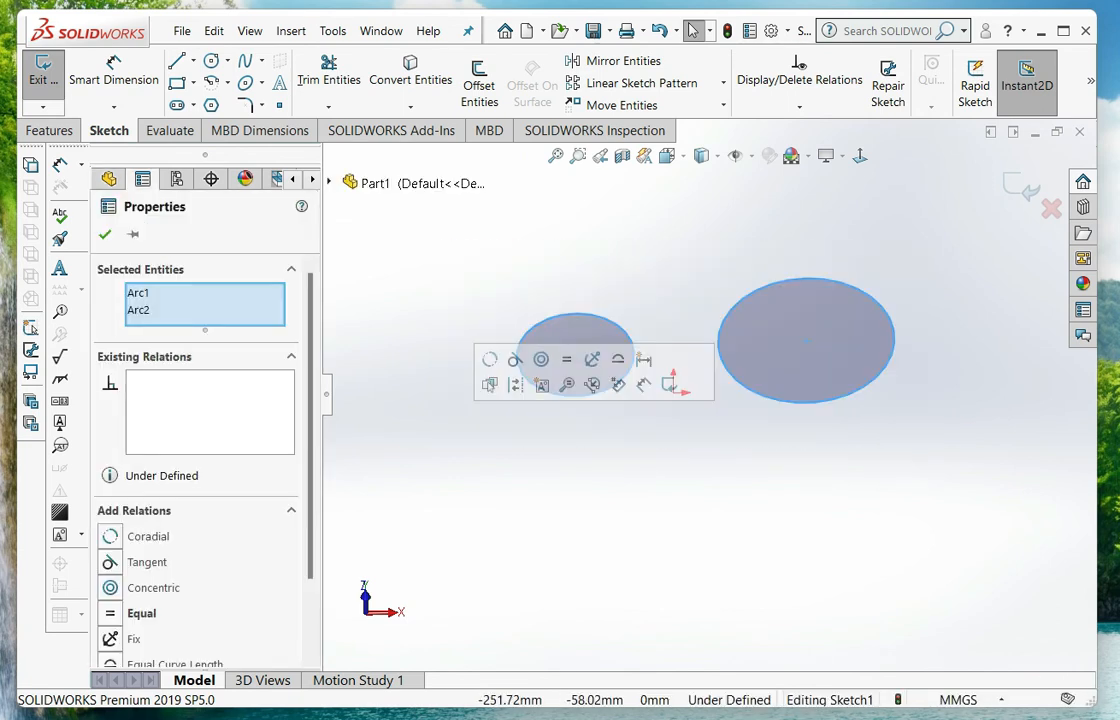
key("Delete")
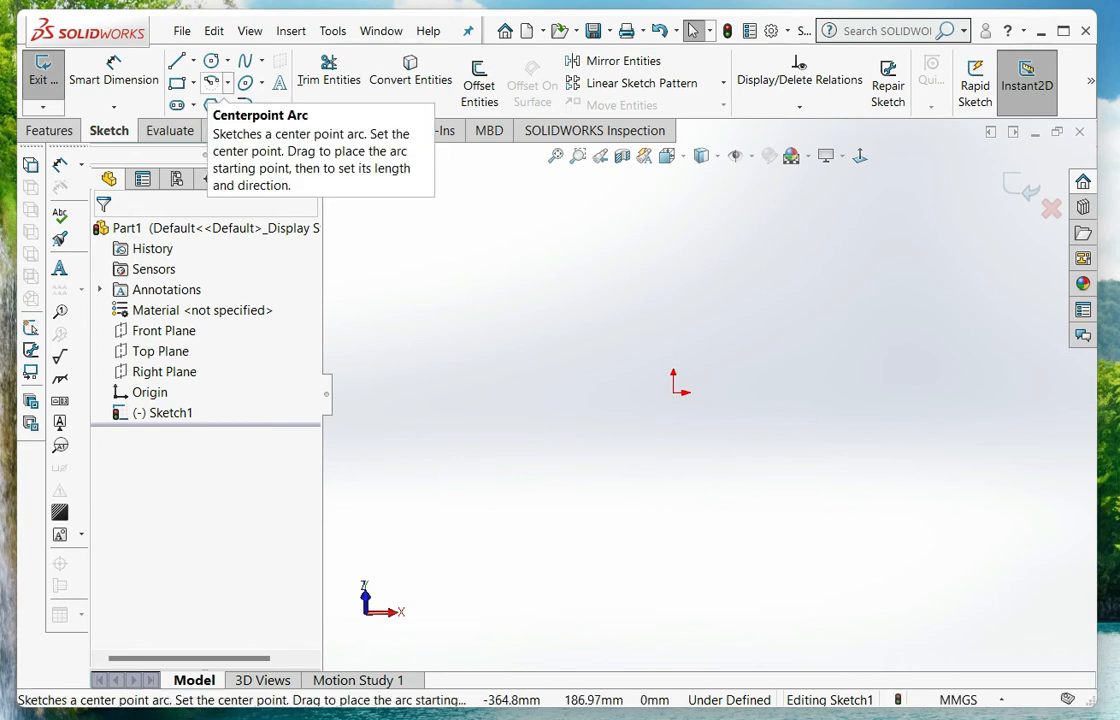
- Sketch an upward-bulging, nearly semicircular 3 point arc to the left of the origin, centred at about (-139, 14) mm
left_click(211, 82)
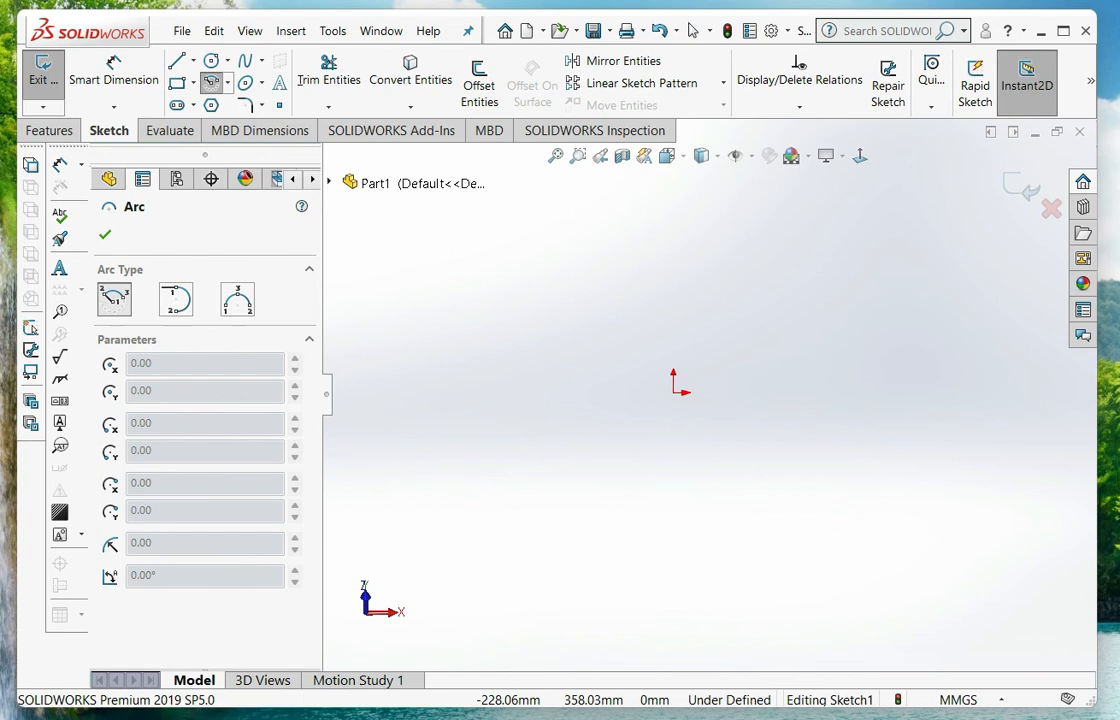
left_click(238, 300)
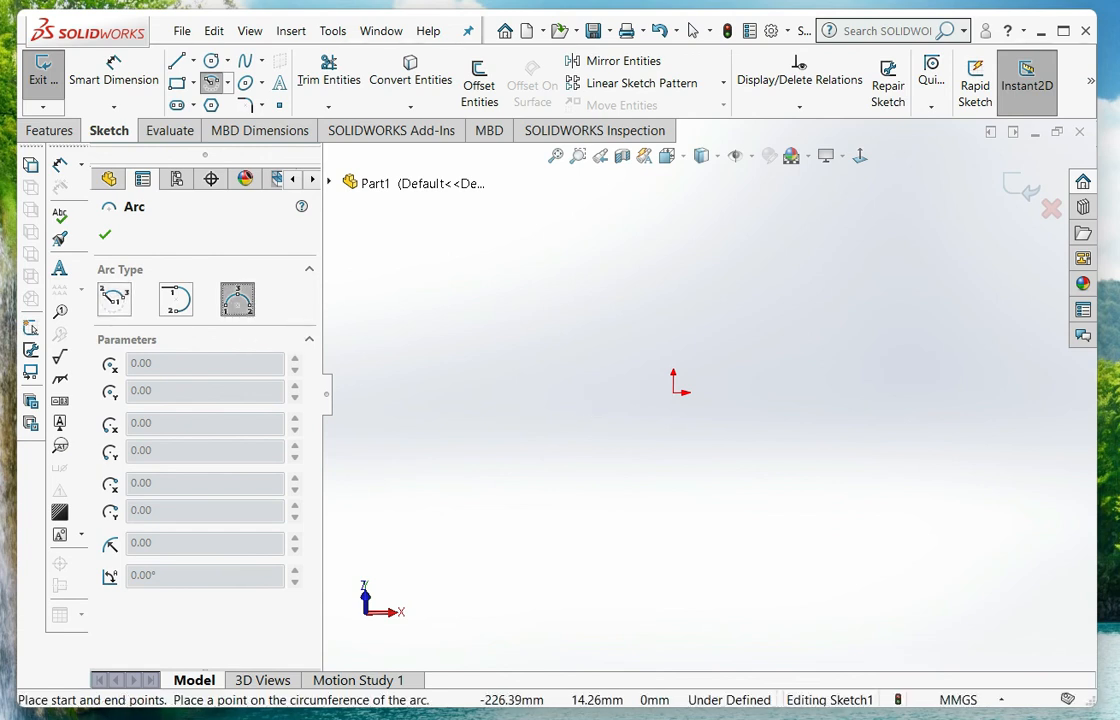
left_click(458, 387)
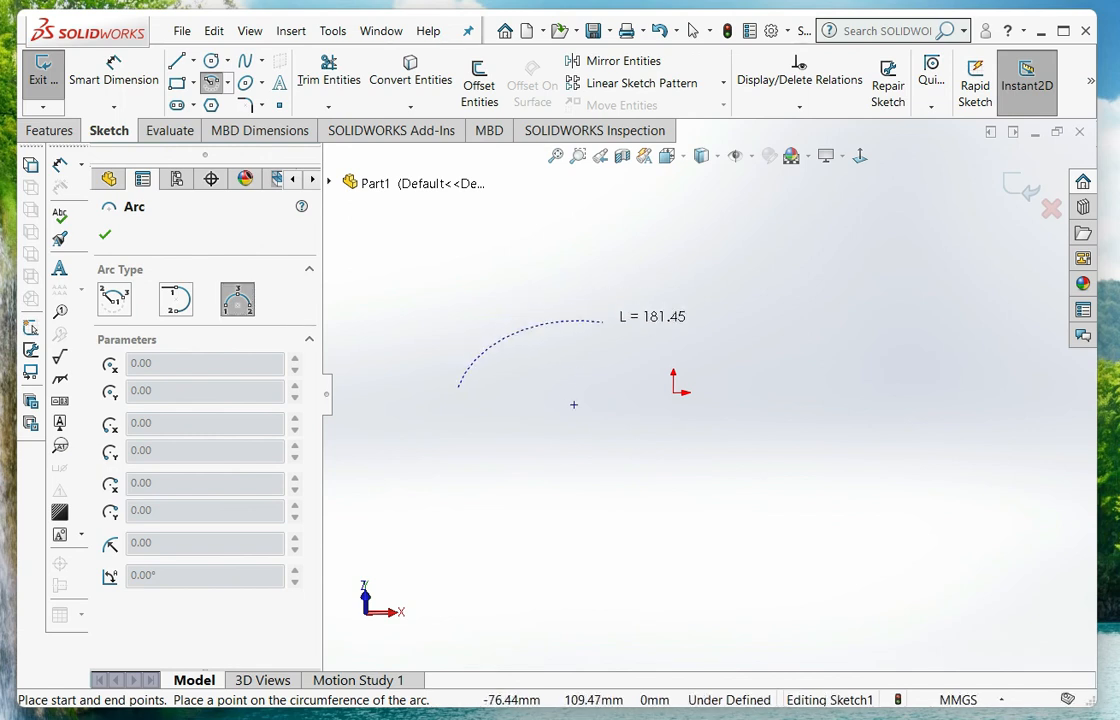
left_click(630, 383)
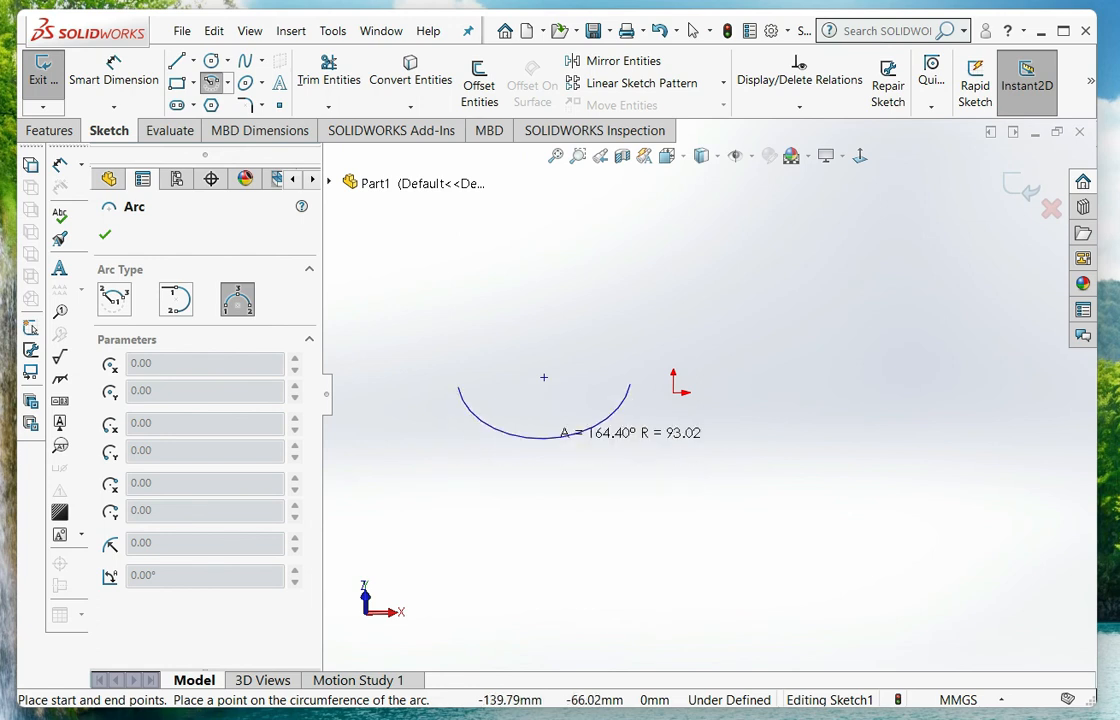
left_click(545, 325)
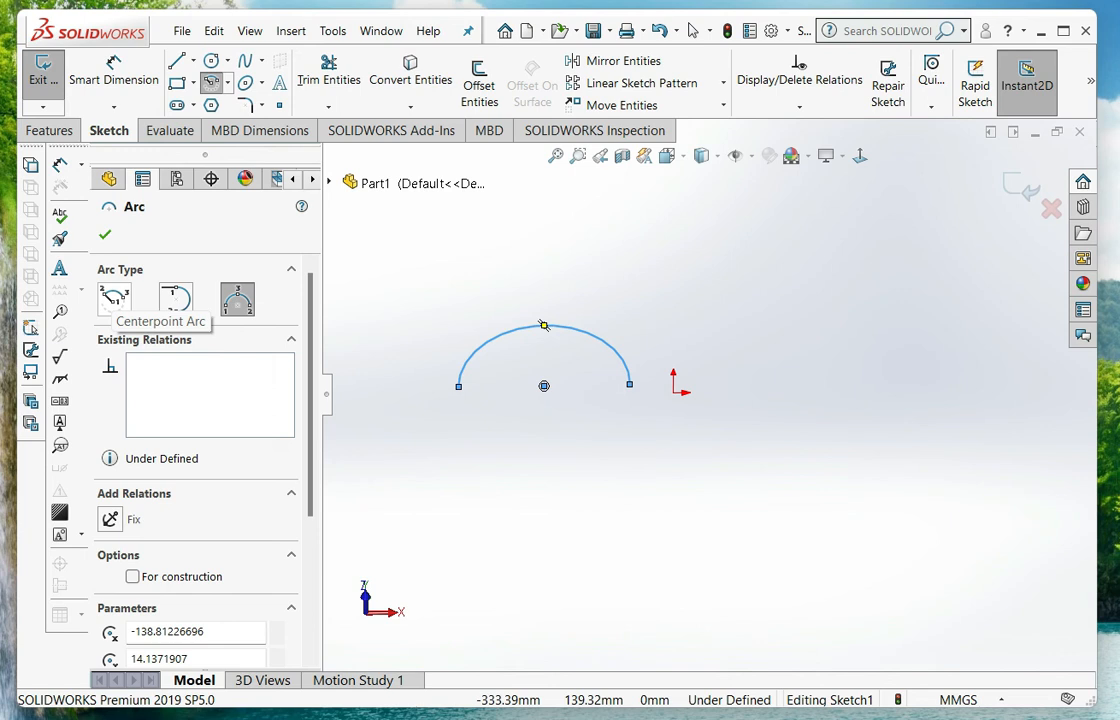
- Sketch a centerpoint arc above and right of the origin, centred at about (159, 75) mm and spanning about 114°
left_click(114, 297)
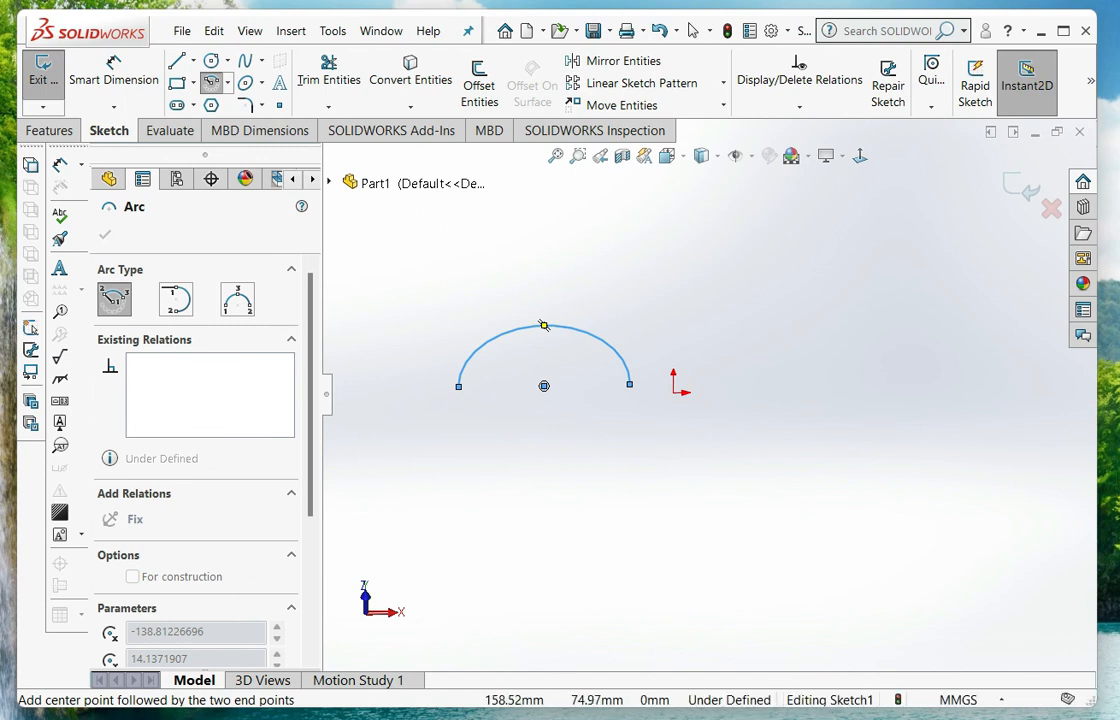
left_click(820, 340)
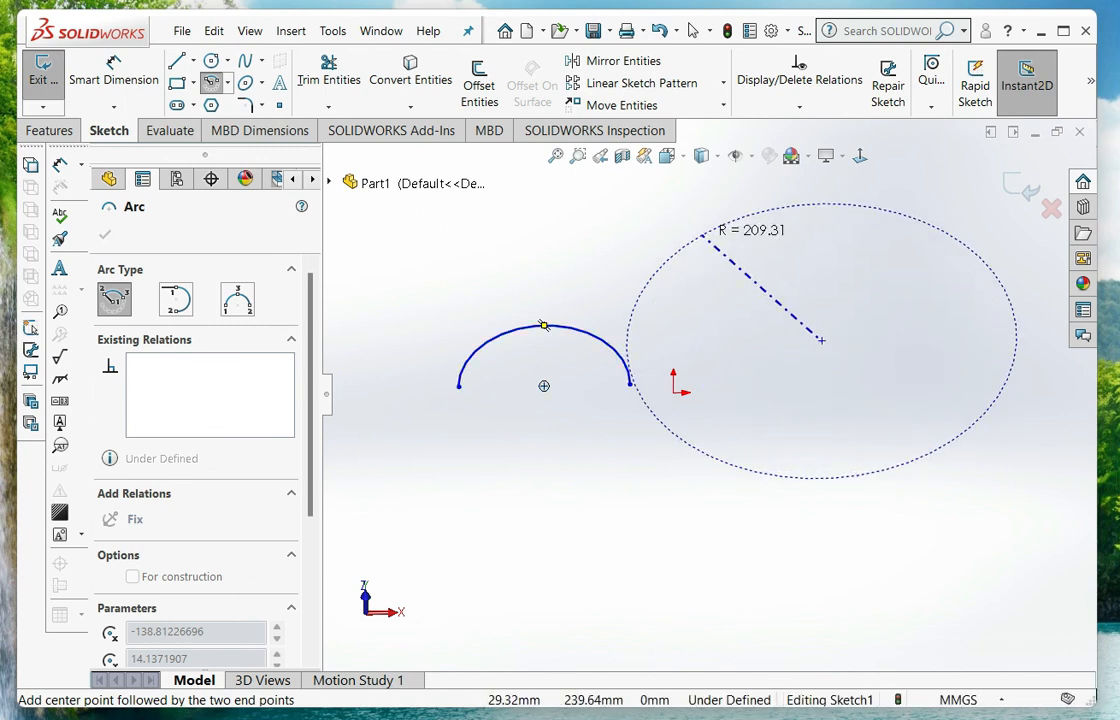
left_click(711, 314)
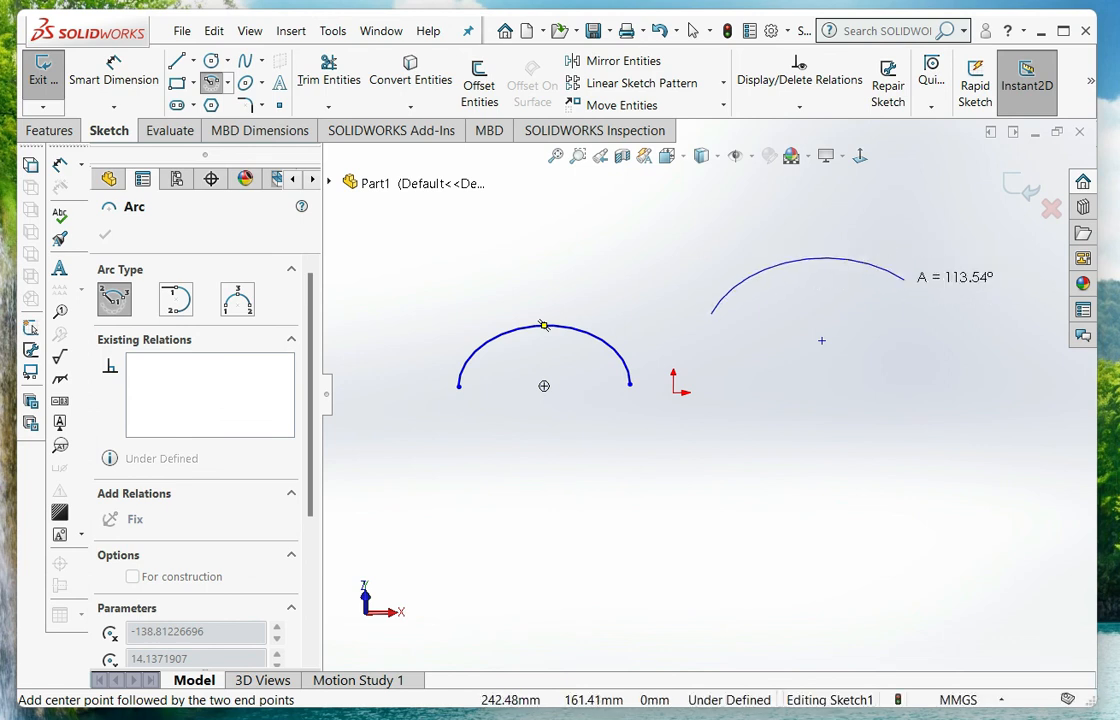
left_click(904, 279)
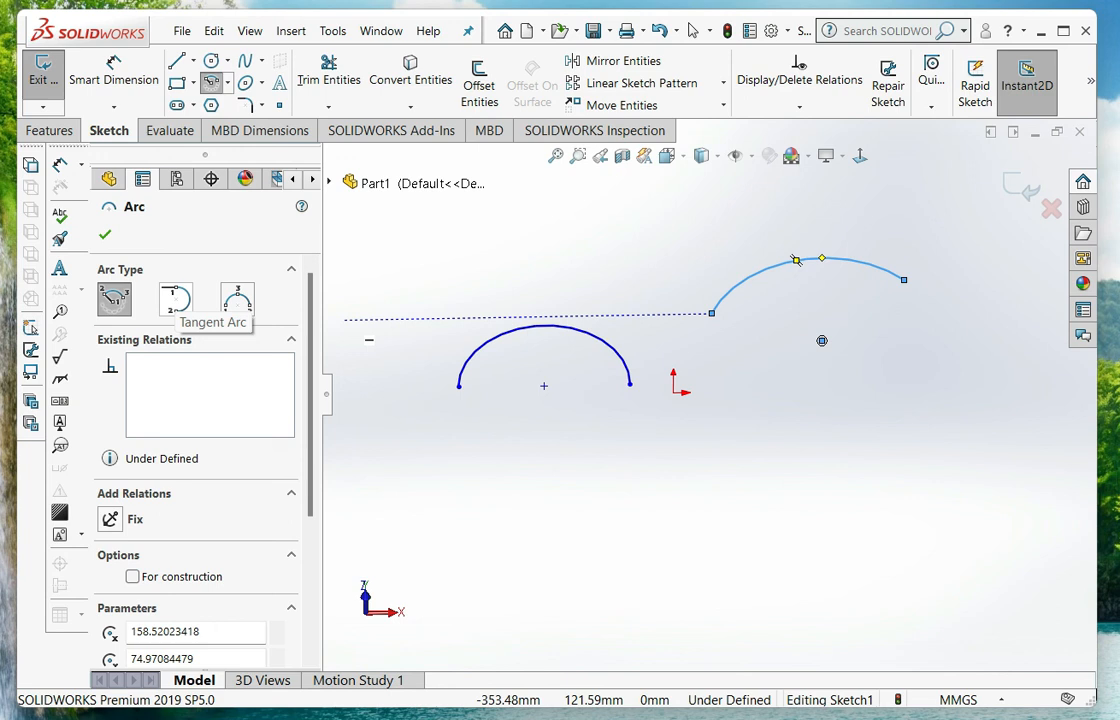
- Sketch two chained tangent arcs from the left end of the 3 point arc, the second spanning about 162° with a 125 mm radius
left_click(175, 298)
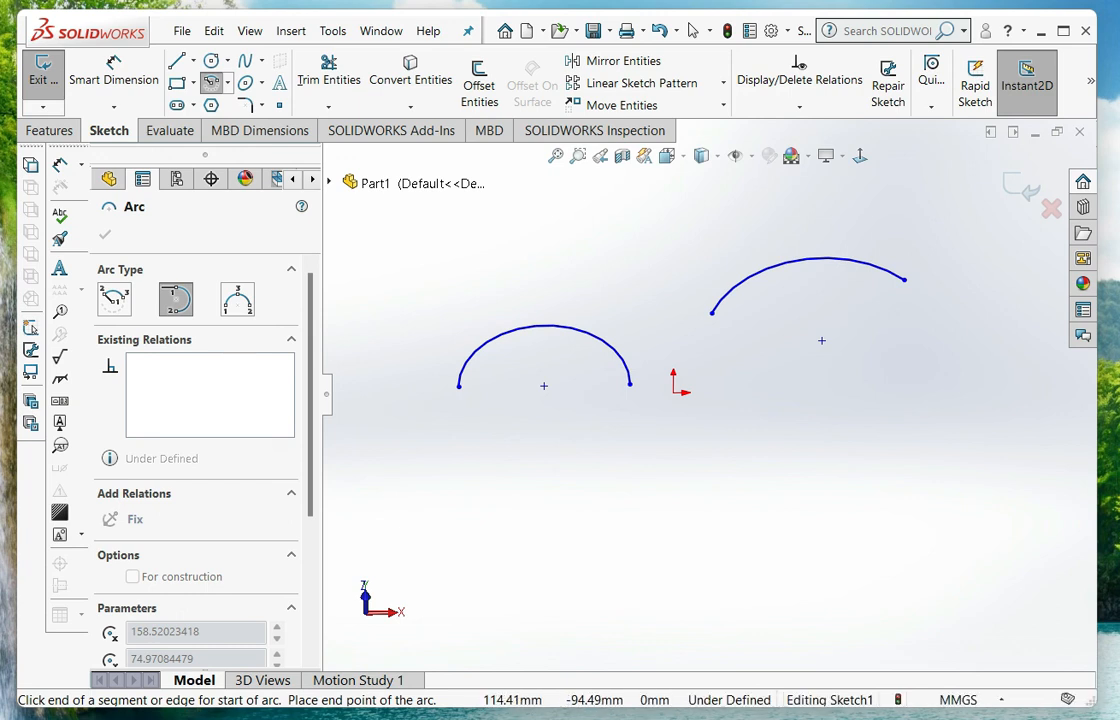
left_click(780, 456)
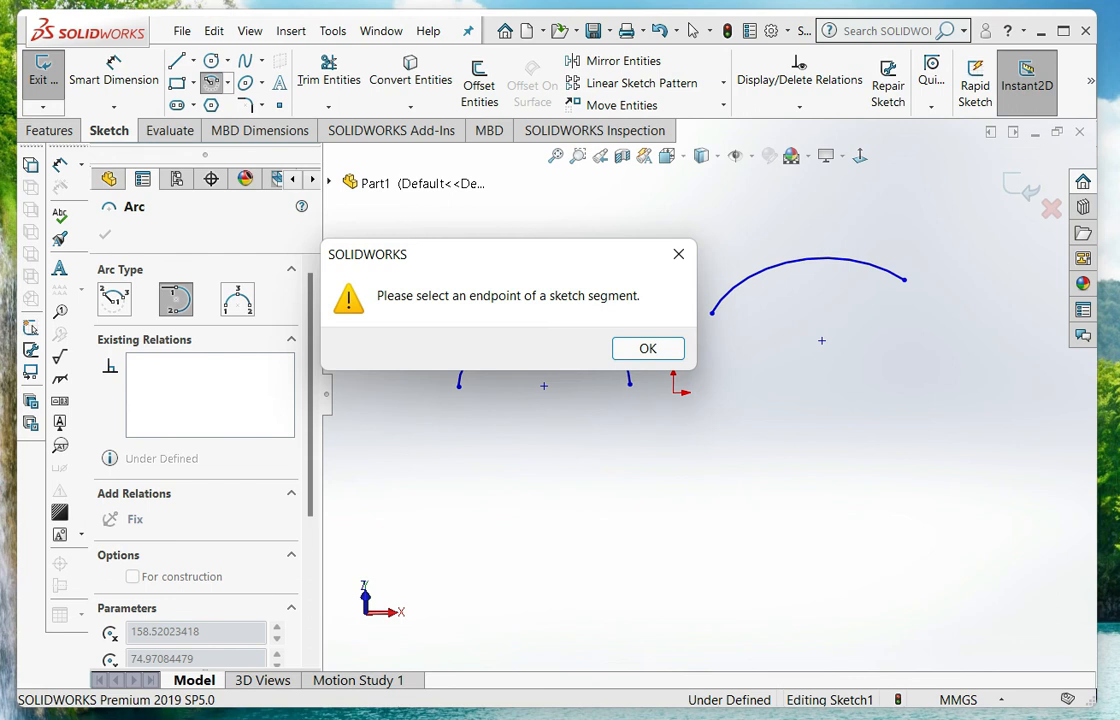
left_click(648, 348)
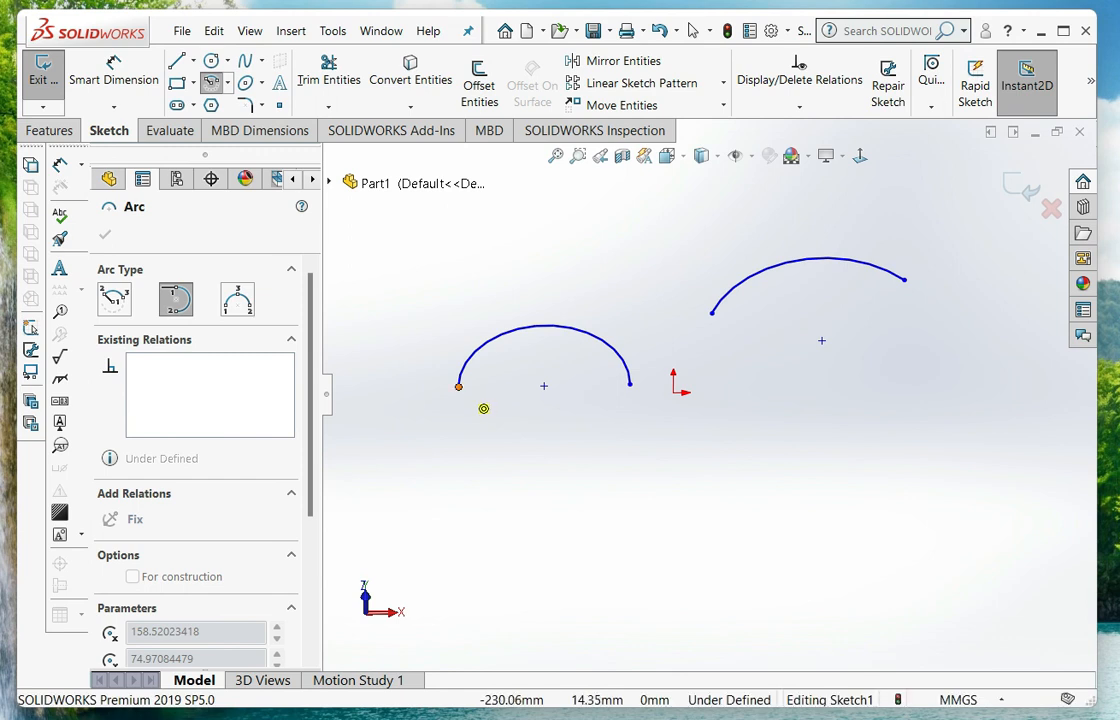
left_click(458, 386)
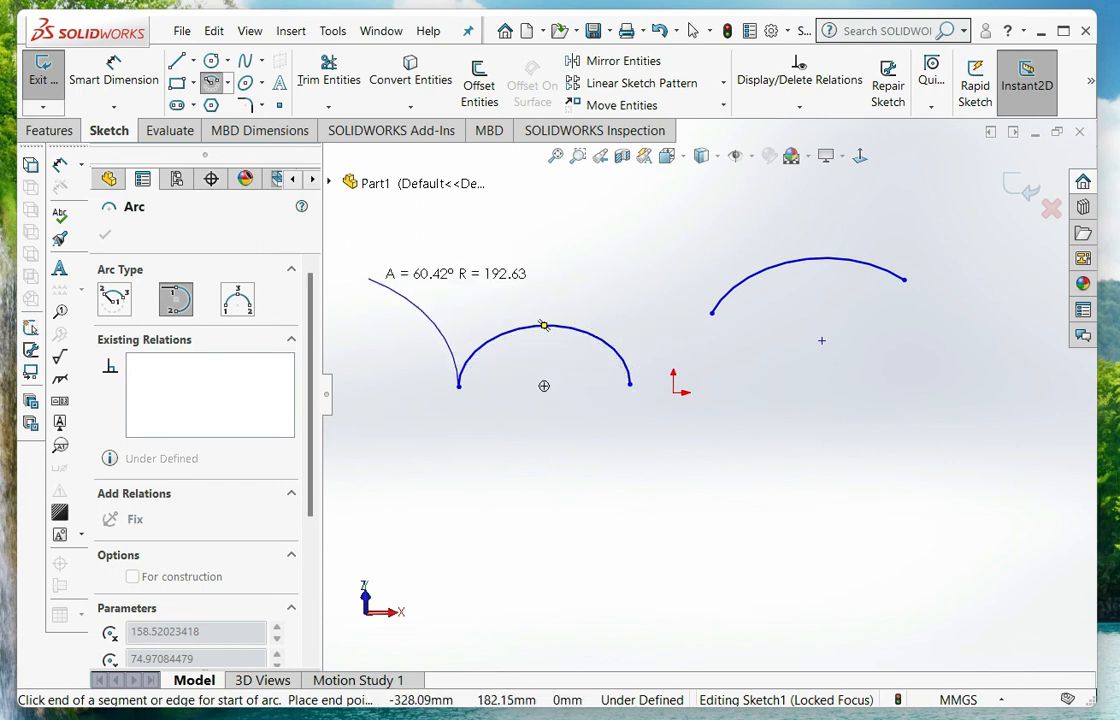
left_click(348, 337)
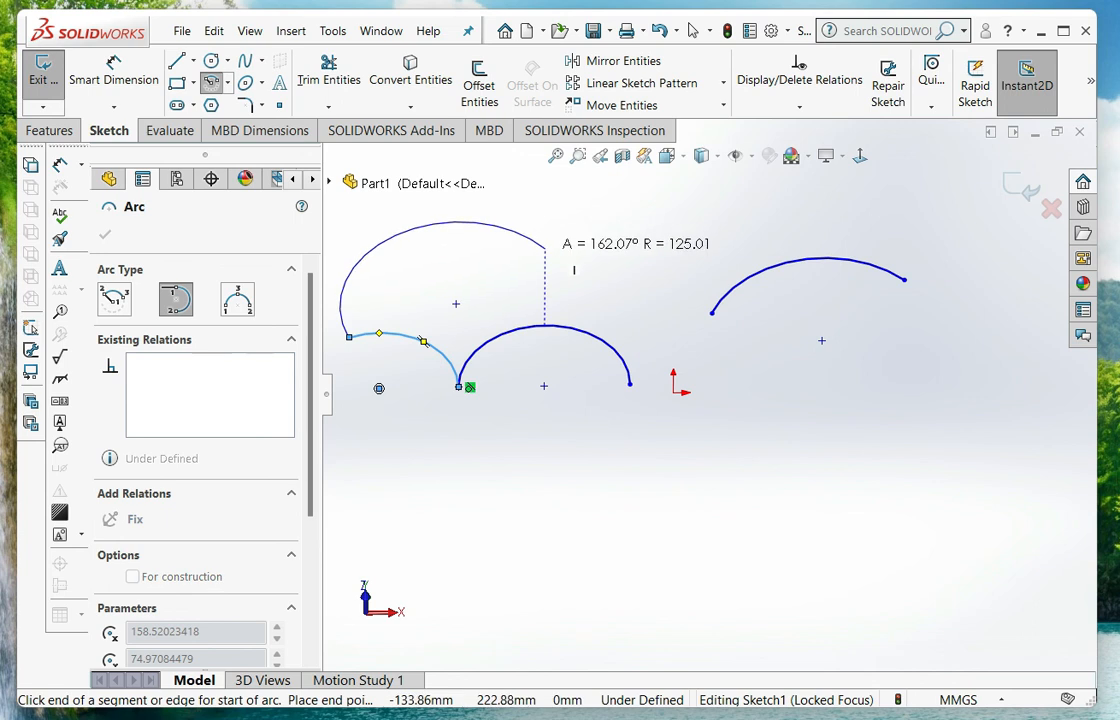
left_click(545, 248)
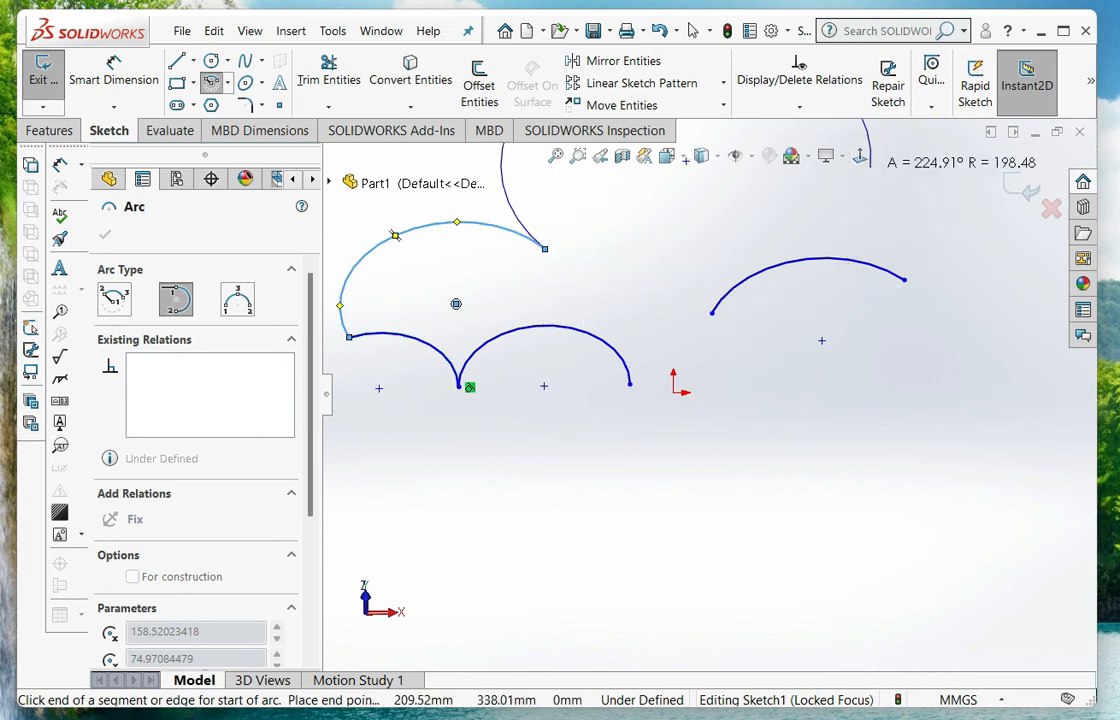
- Continue the tangent arc chain with a shallow arc rising to the upper left and a nearly straight segment to the right, and end the command
scroll(690, 230, "up", 3)
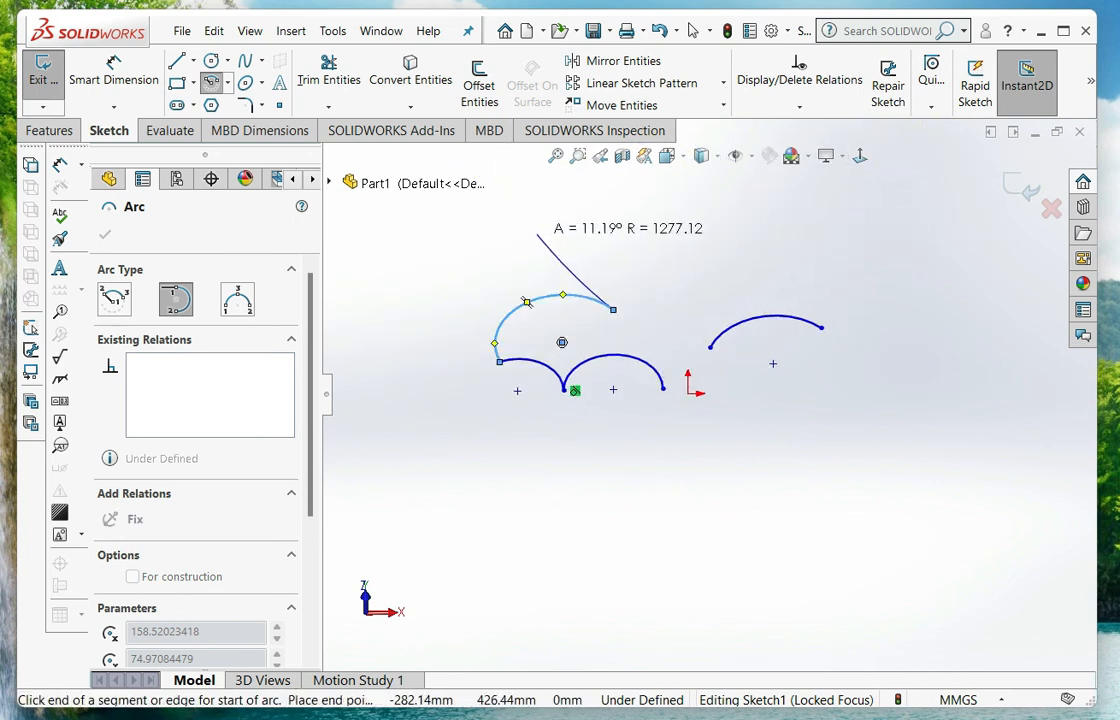
left_click(553, 228)
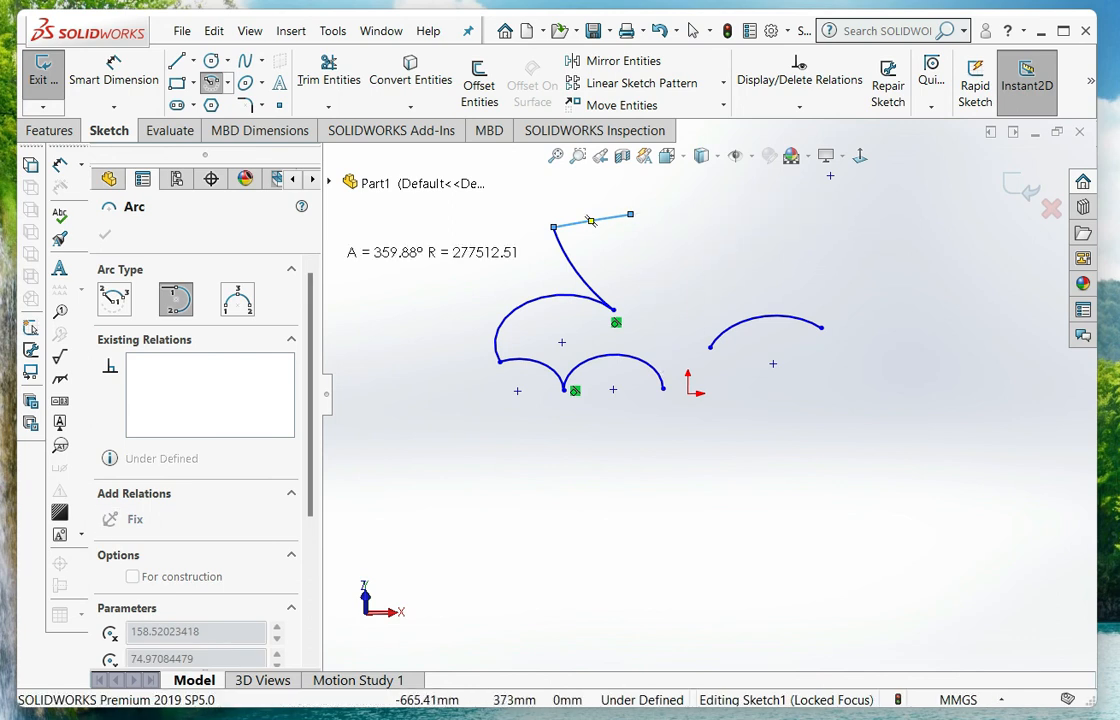
right_click(630, 214)
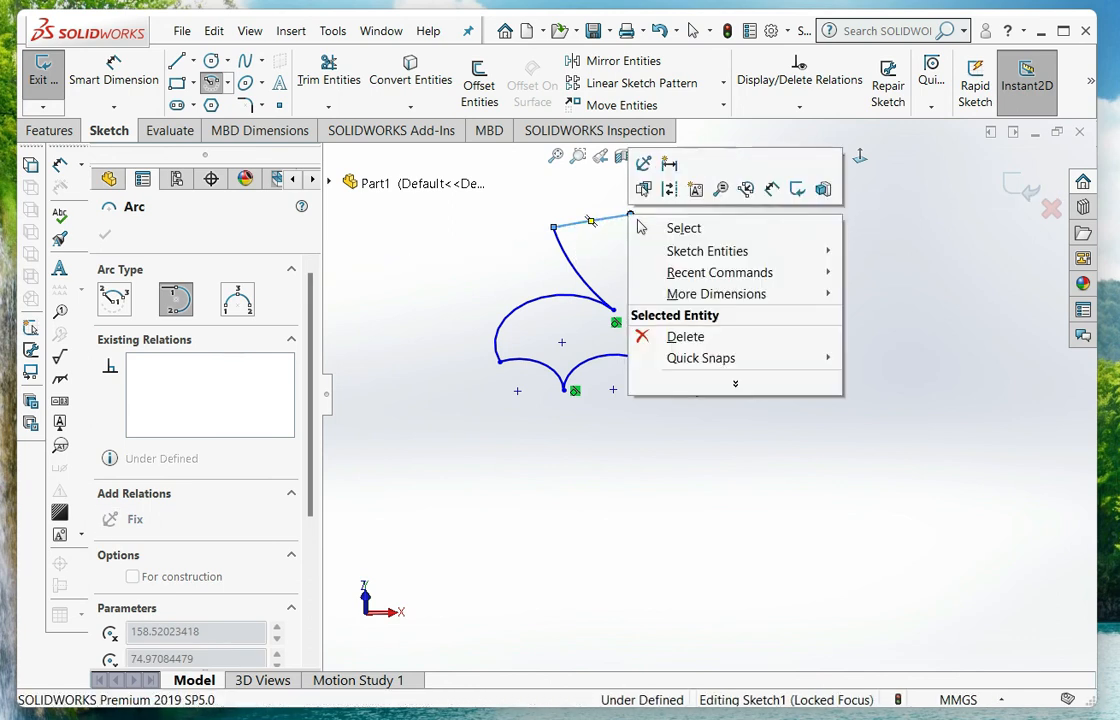
left_click(667, 228)
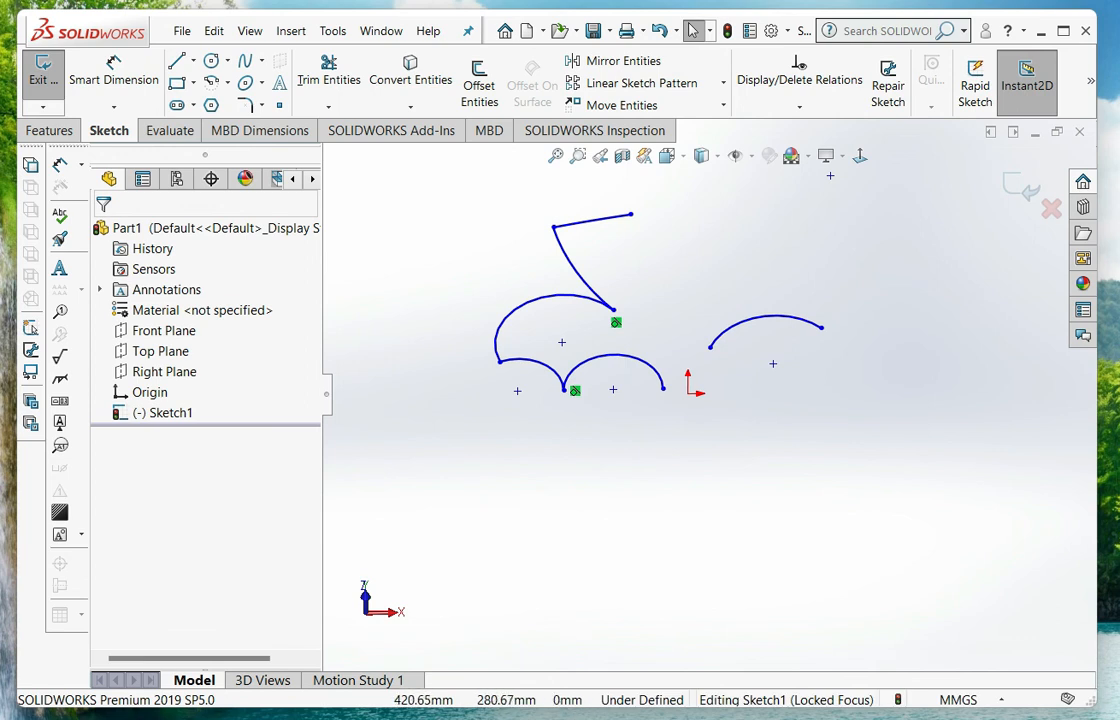